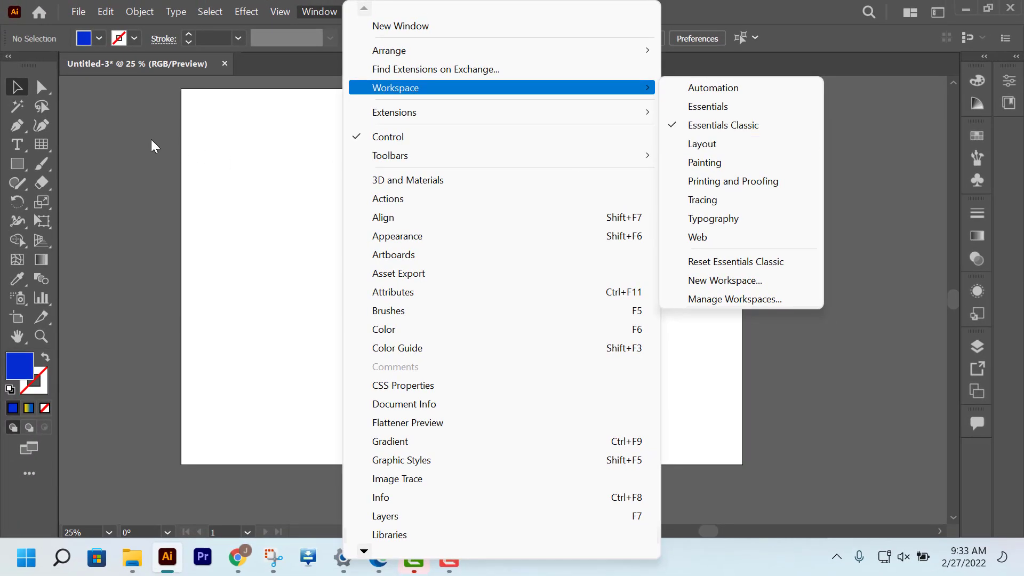
{"action": "left_click", "coordinate": [46, 142]}
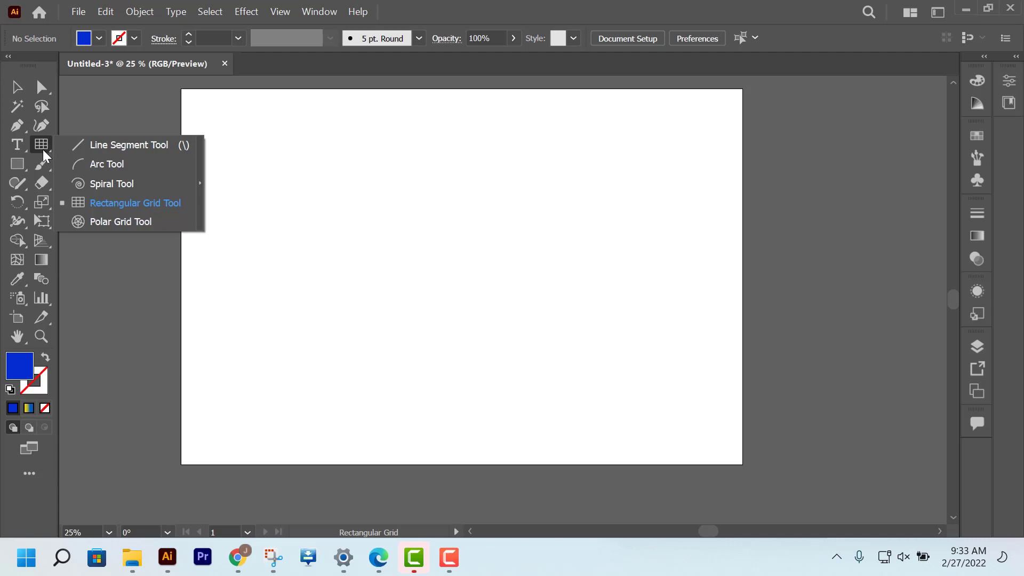
{"action": "left_click", "coordinate": [43, 149]}
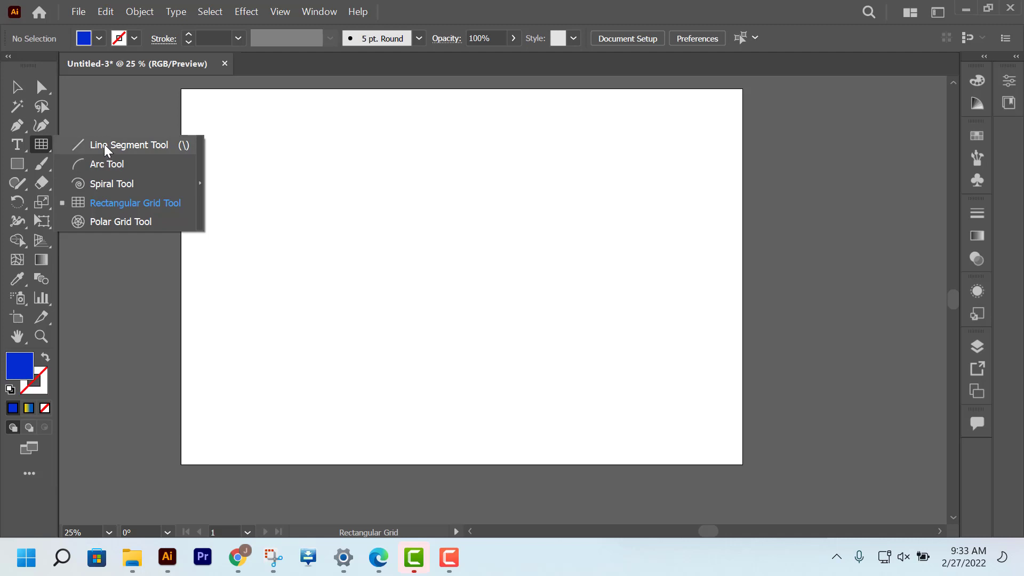
{"action": "left_click", "coordinate": [106, 147]}
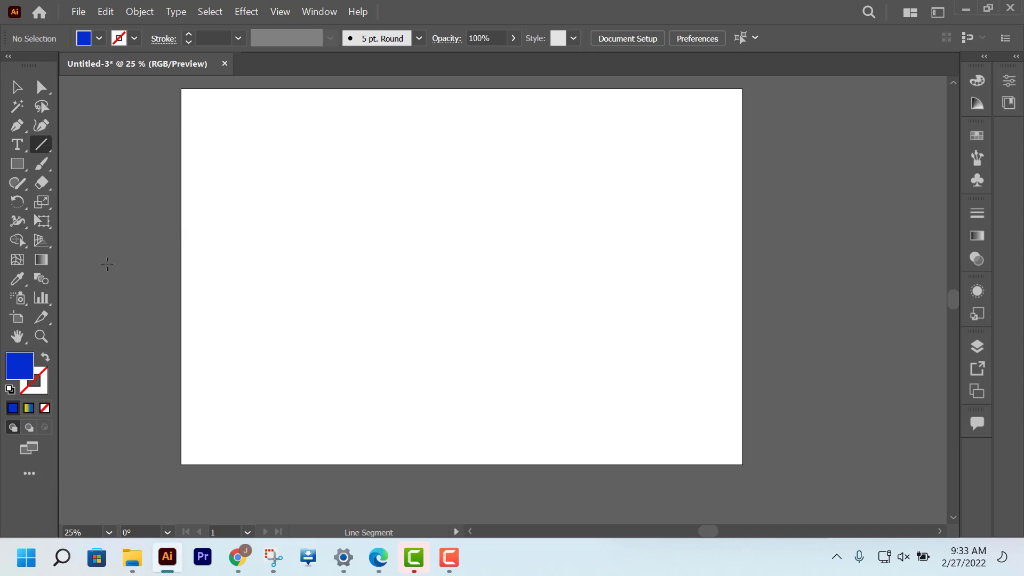
Create a filled 100 × 100 px rectangular grid with 3 horizontal and 2 vertical dividers in the artboard's upper part.
{"action": "left_click", "coordinate": [44, 140]}
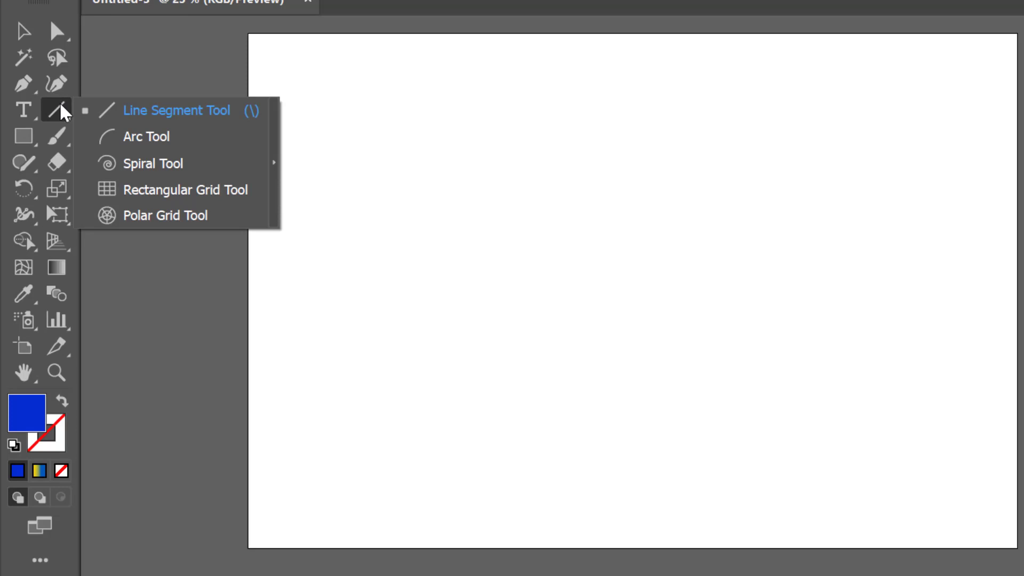
{"action": "left_click", "coordinate": [145, 191]}
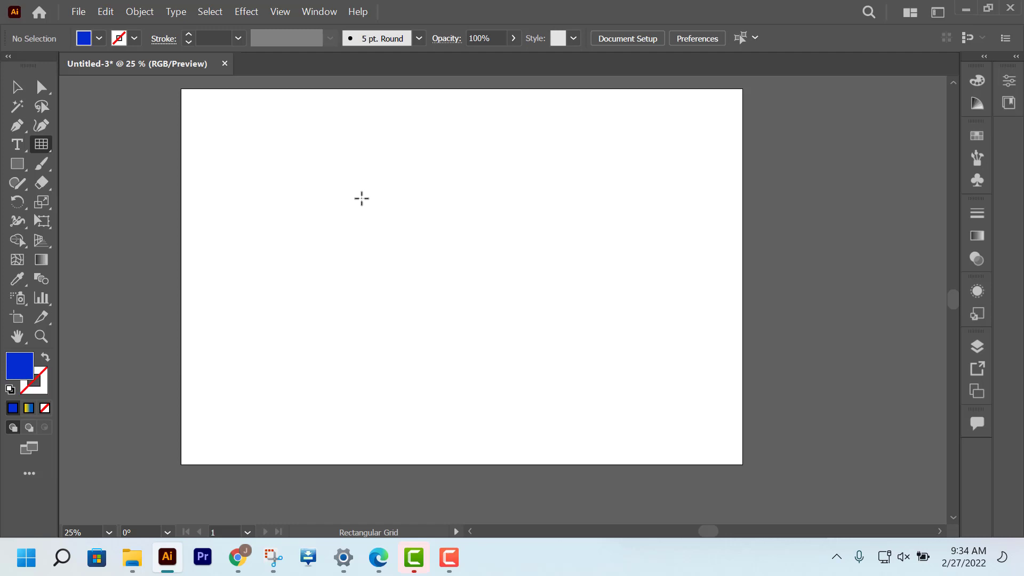
{"action": "left_click", "coordinate": [362, 199]}
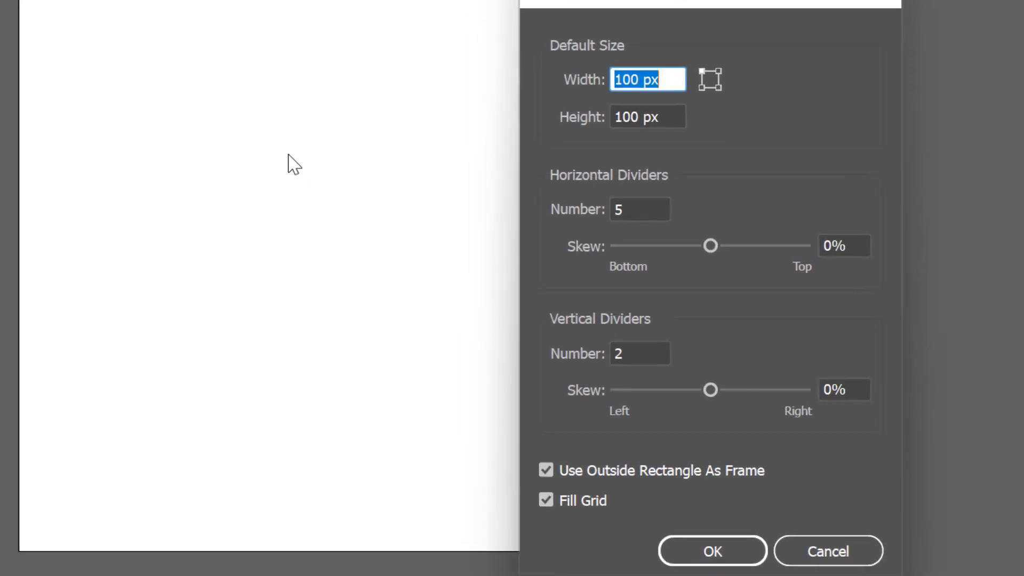
{"action": "double_click", "coordinate": [634, 213]}
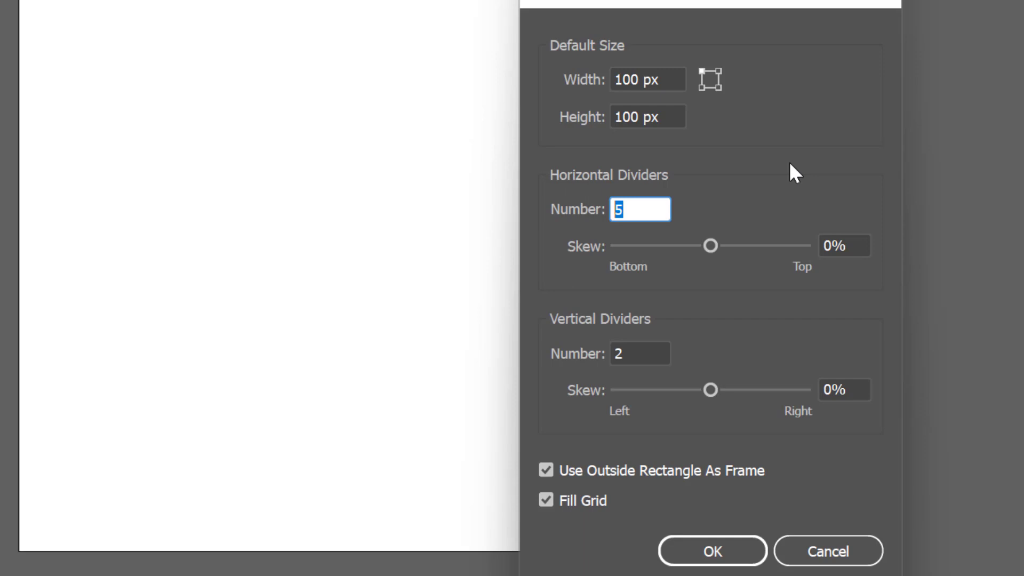
{"action": "type", "text": "3"}
{"action": "left_click", "coordinate": [616, 354]}
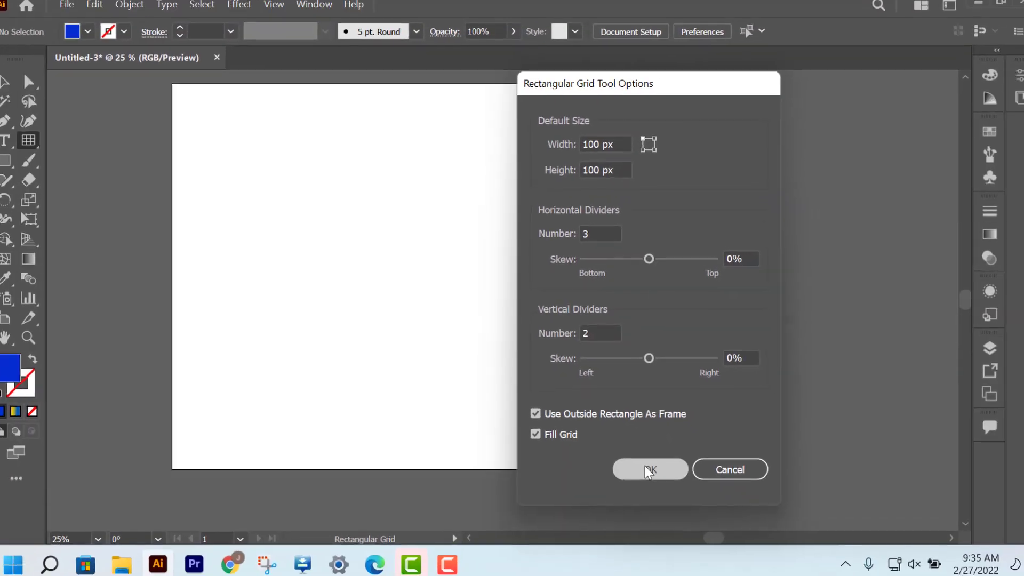
{"action": "left_click", "coordinate": [695, 531]}
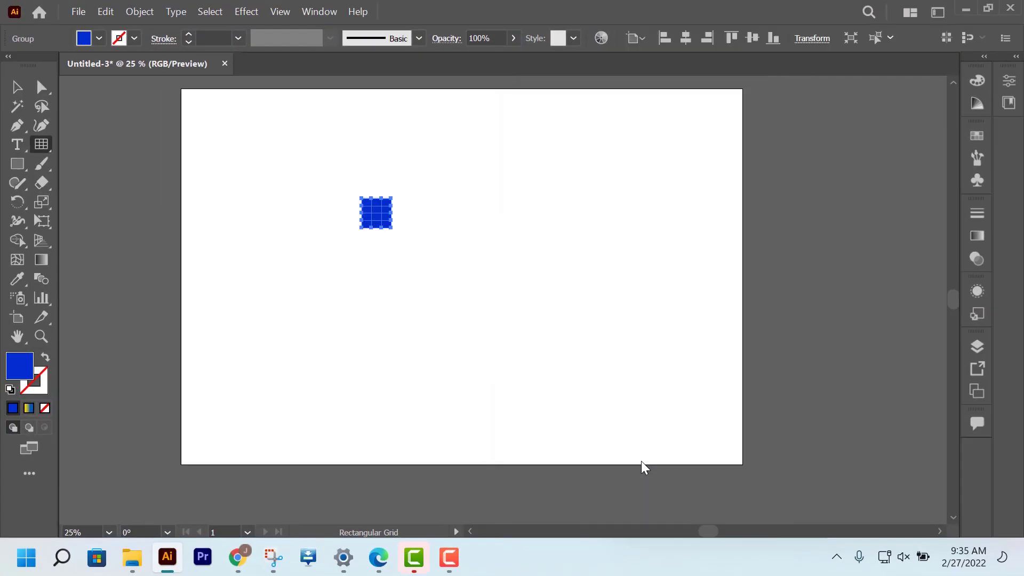
Move the grid slightly to the left and enlarge it proportionally to about 506 px square.
{"action": "left_click", "coordinate": [19, 91]}
{"action": "left_click", "coordinate": [461, 235]}
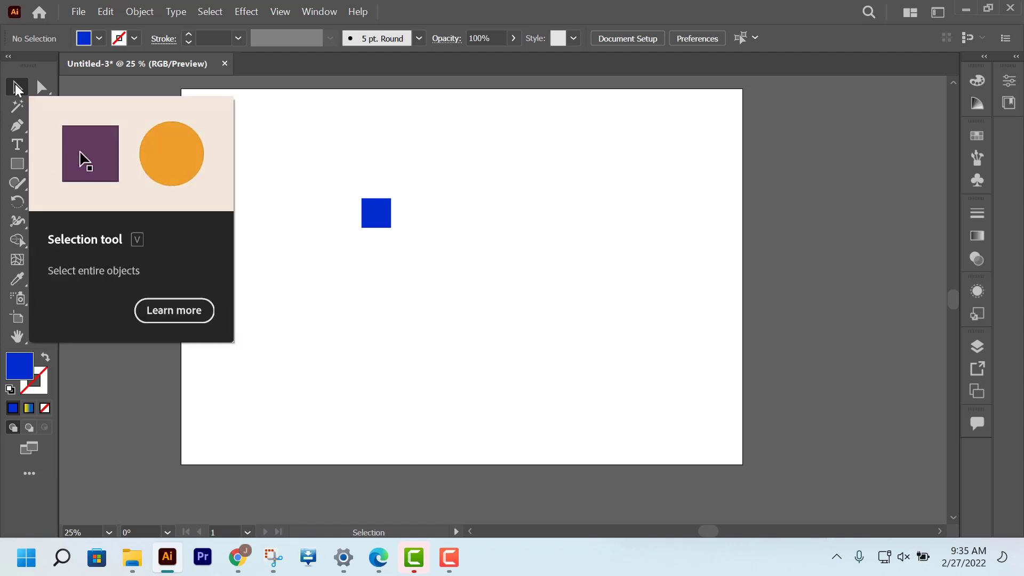
{"action": "left_click_drag", "start_coordinate": [388, 222], "coordinate": [340, 233]}
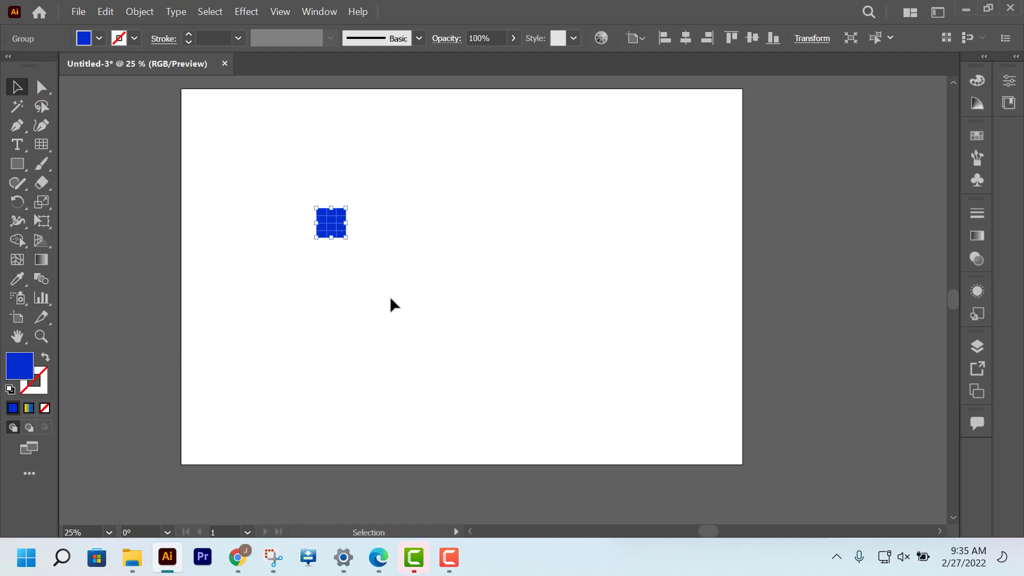
{"action": "left_click", "coordinate": [389, 296]}
{"action": "left_click_drag", "start_coordinate": [270, 185], "coordinate": [391, 318]}
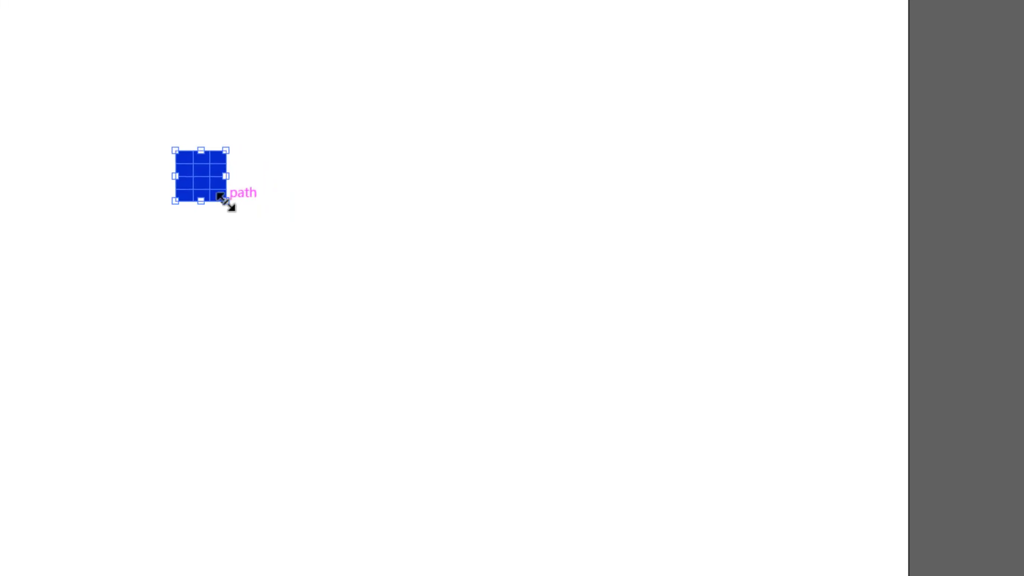
{"action": "left_click_drag", "start_coordinate": [226, 203], "coordinate": [485, 409]}
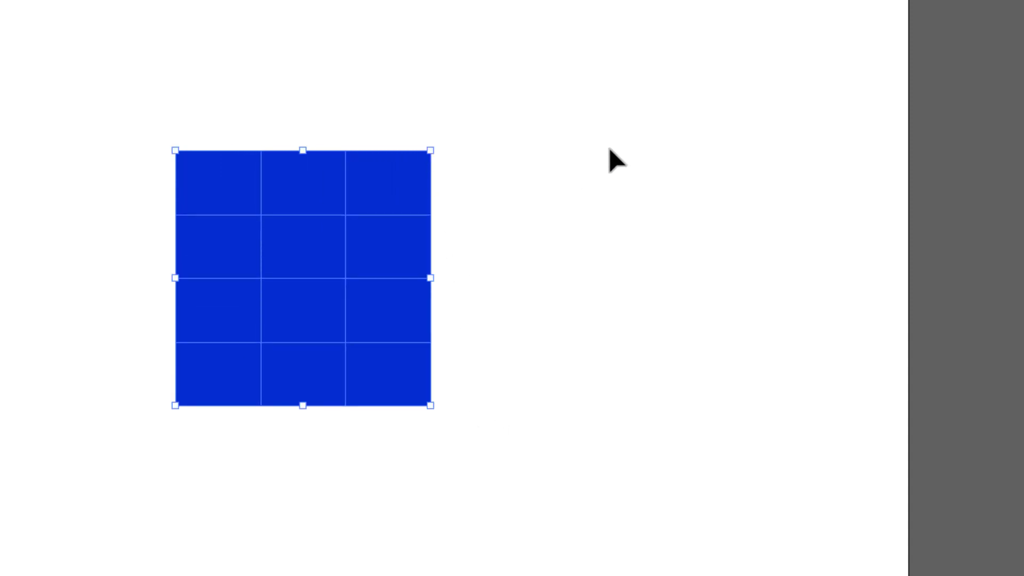
Move the grid up on the artboard and stretch it horizontally from both sides into a wide rectangle.
{"action": "left_click", "coordinate": [612, 160]}
{"action": "left_click", "coordinate": [276, 252]}
{"action": "left_click_drag", "start_coordinate": [294, 244], "coordinate": [319, 173]}
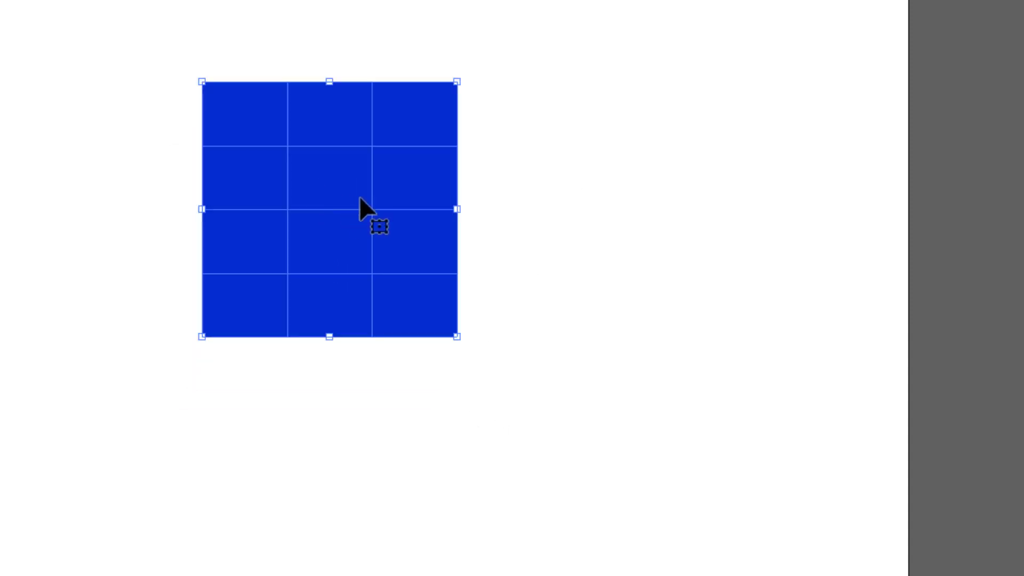
{"action": "left_click_drag", "start_coordinate": [459, 210], "coordinate": [725, 221]}
{"action": "left_click_drag", "start_coordinate": [201, 209], "coordinate": [140, 223]}
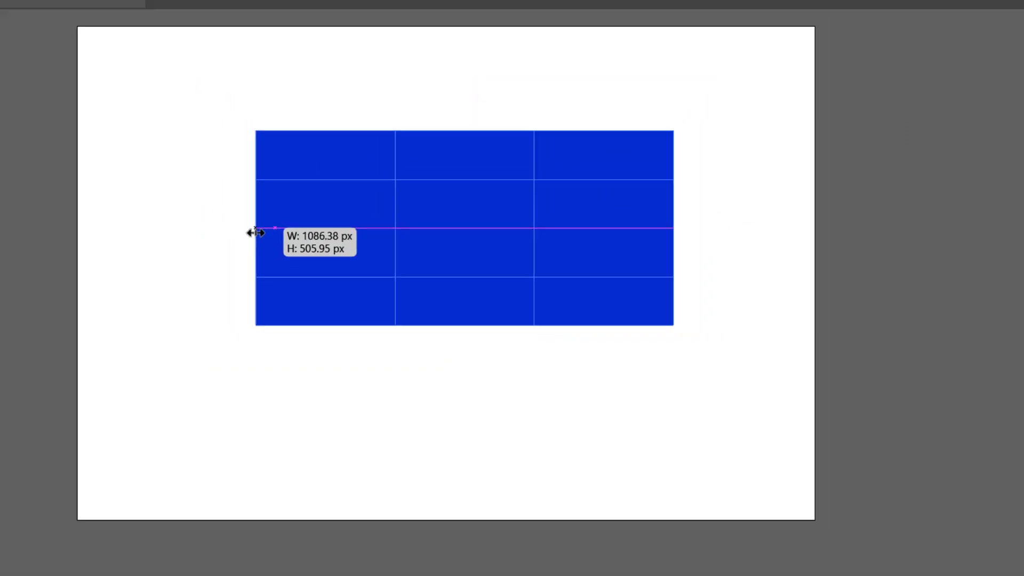
{"action": "left_click_drag", "start_coordinate": [296, 251], "coordinate": [295, 251]}
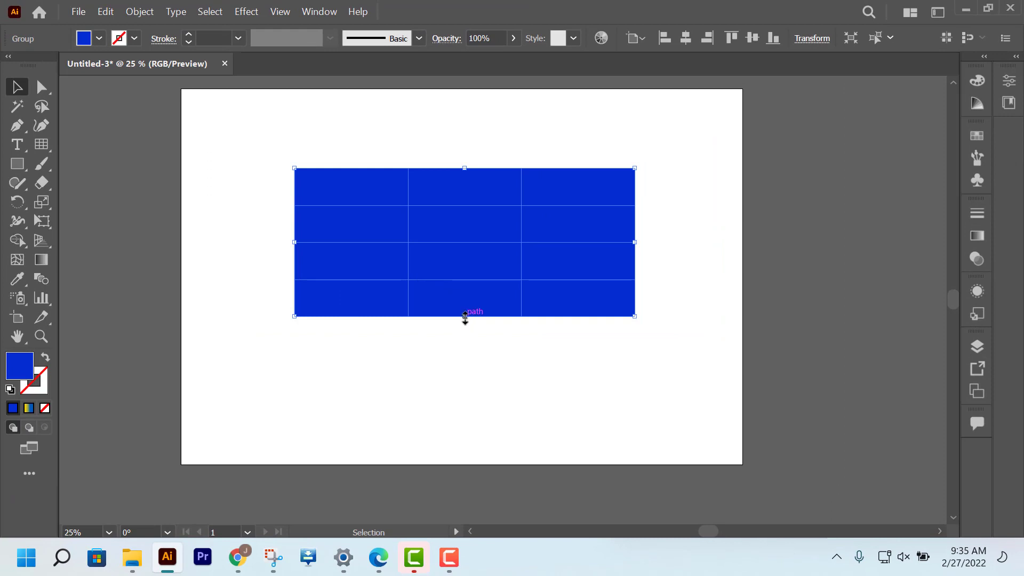
Make the wide grid slightly taller and move it down towards the middle of the artboard.
{"action": "left_click_drag", "start_coordinate": [465, 316], "coordinate": [471, 347]}
{"action": "left_click_drag", "start_coordinate": [496, 211], "coordinate": [496, 248]}
{"action": "left_click", "coordinate": [684, 253]}
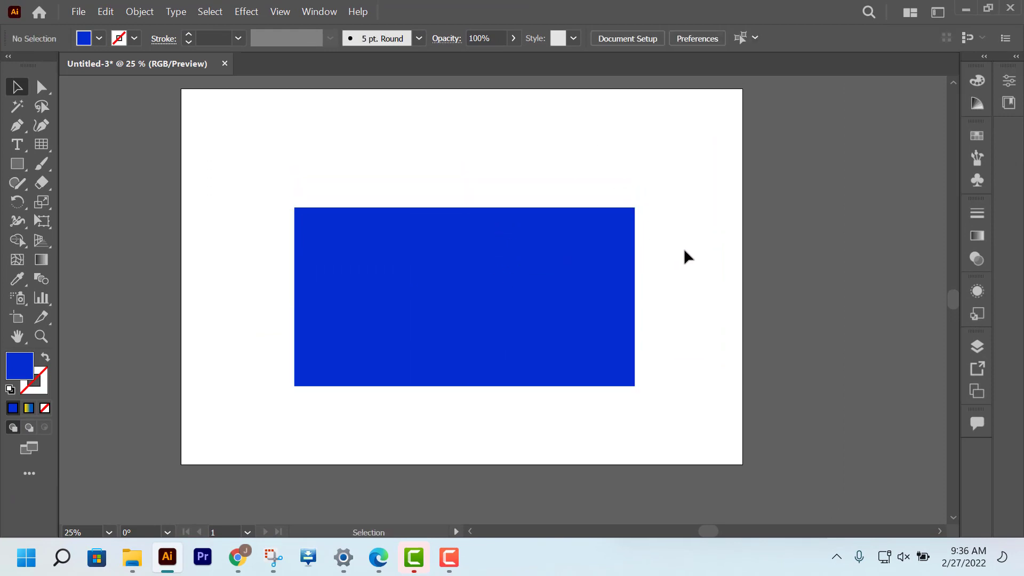
{"action": "left_click", "coordinate": [621, 298]}
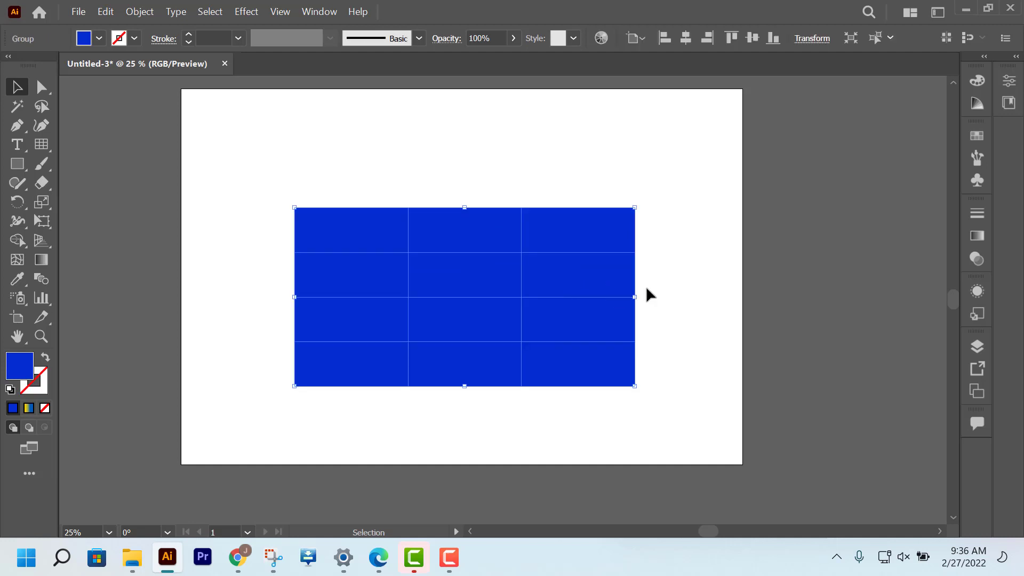
{"action": "left_click", "coordinate": [680, 223]}
{"action": "left_click", "coordinate": [544, 283]}
{"action": "left_click", "coordinate": [660, 260]}
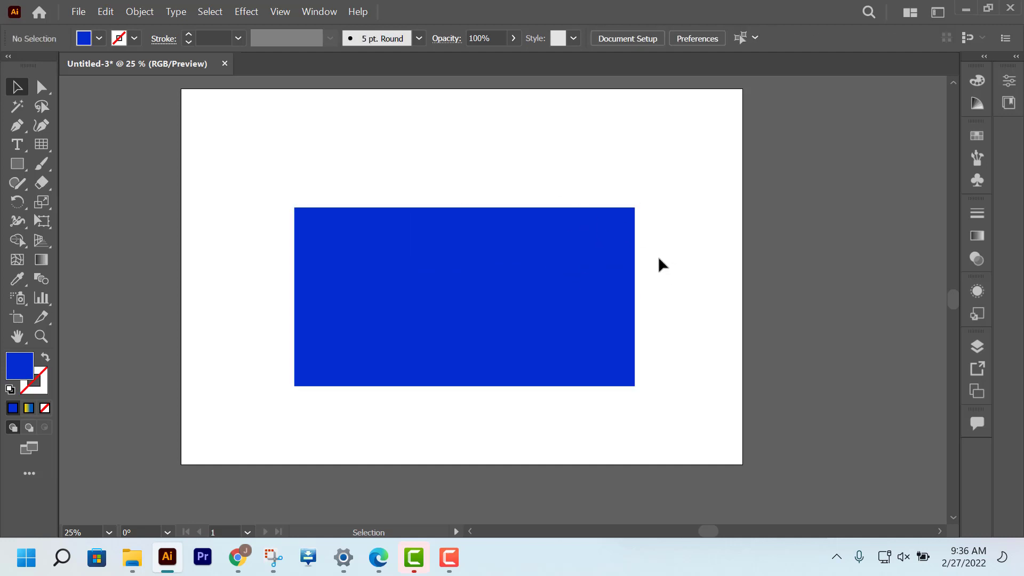
{"action": "left_click", "coordinate": [555, 266]}
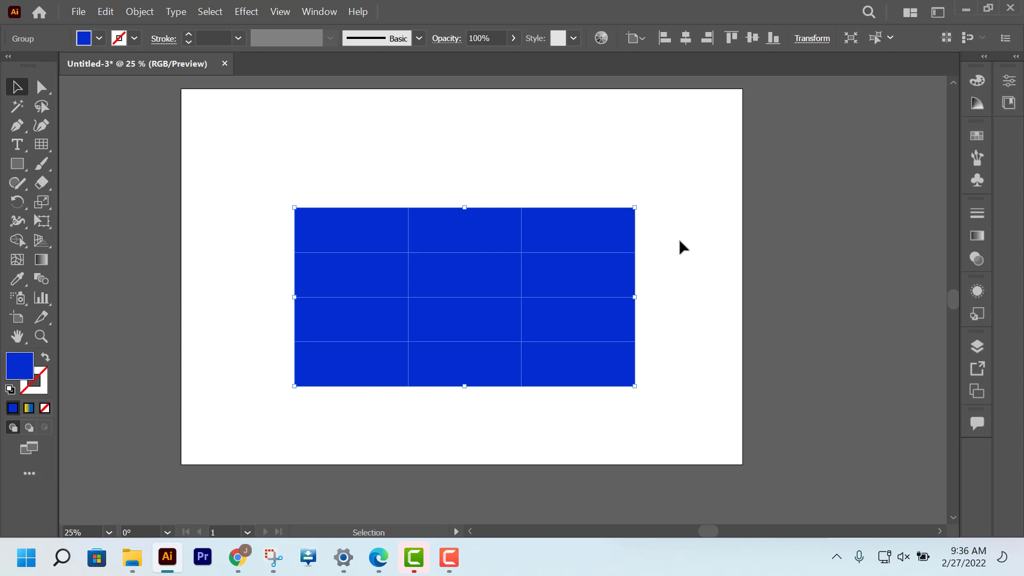
{"action": "left_click", "coordinate": [679, 243]}
Change the grid's fill colour to the darker blue 132AB7.
{"action": "left_click", "coordinate": [503, 278]}
{"action": "double_click", "coordinate": [20, 367]}
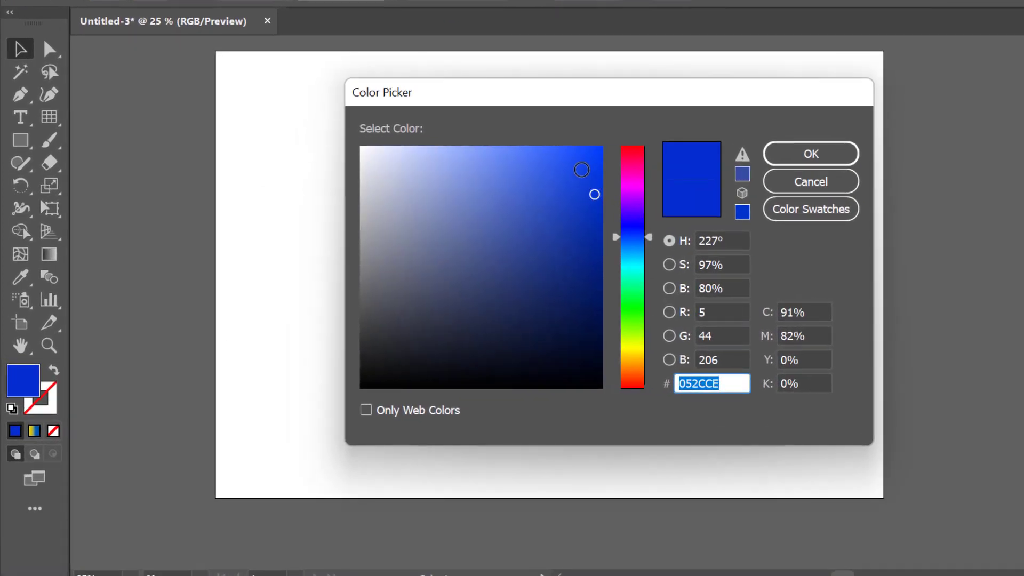
{"action": "mouse_move", "coordinate": [581, 170]}
{"action": "left_mouse_down"}
{"action": "mouse_move", "coordinate": [501, 162]}
{"action": "mouse_move", "coordinate": [476, 172]}
{"action": "left_mouse_up"}
{"action": "left_click_drag", "start_coordinate": [647, 182], "coordinate": [632, 243]}
{"action": "left_click", "coordinate": [578, 213]}
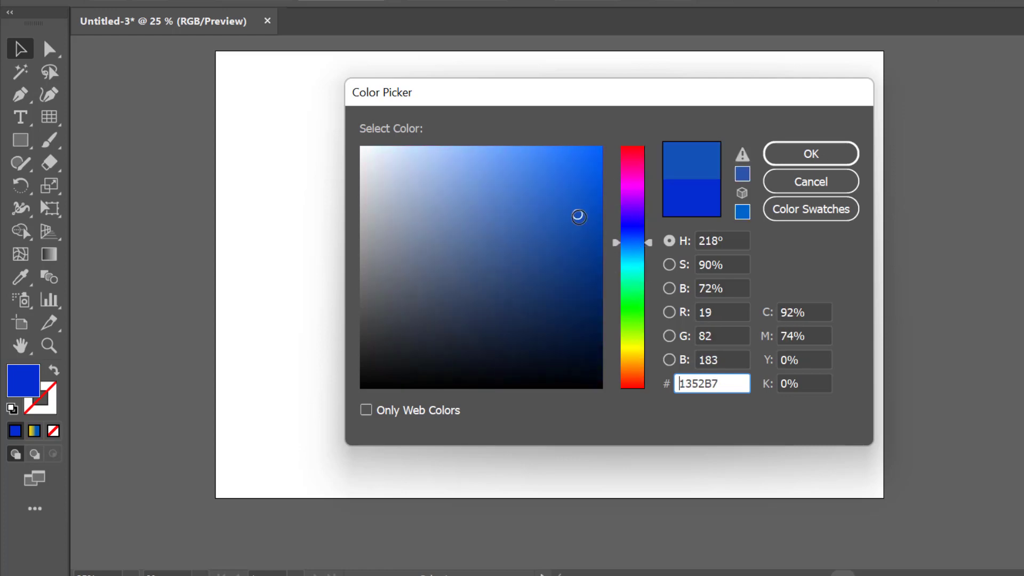
{"action": "left_click_drag", "start_coordinate": [636, 299], "coordinate": [638, 233]}
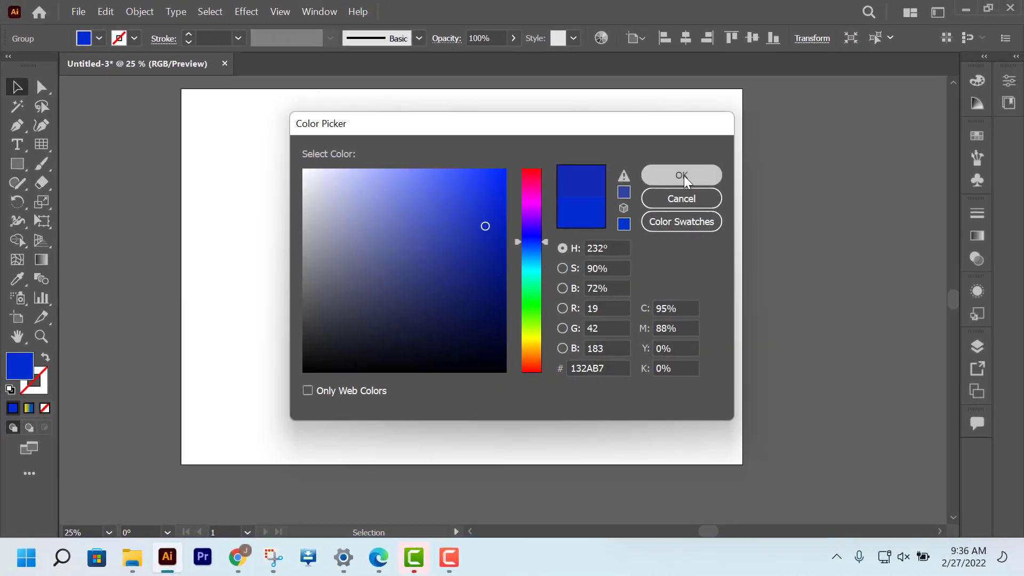
{"action": "left_click", "coordinate": [811, 154]}
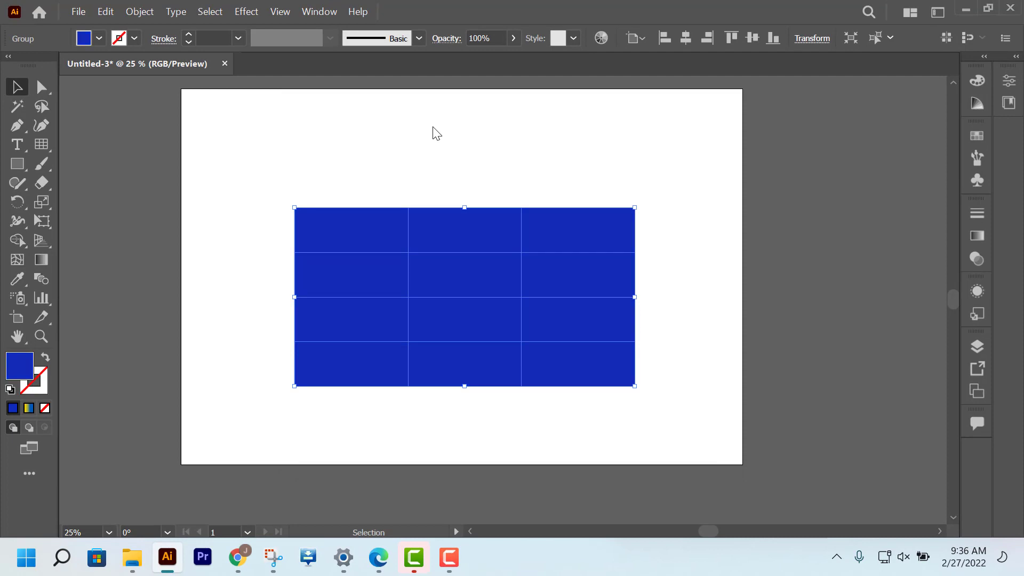
{"action": "left_click", "coordinate": [546, 427]}
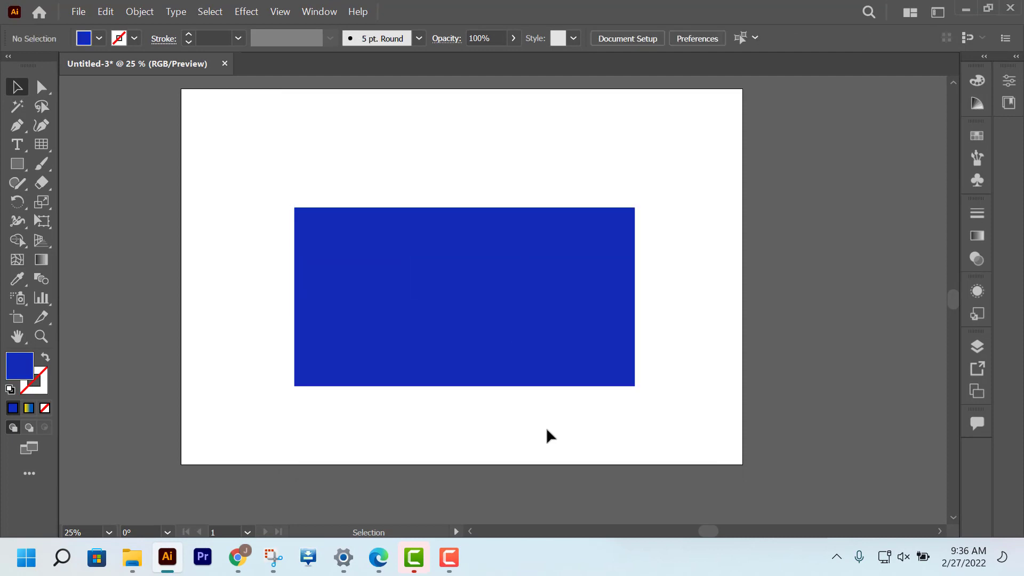
Give the grid a black stroke with a weight of 0.75 pt.
{"action": "left_click", "coordinate": [449, 304]}
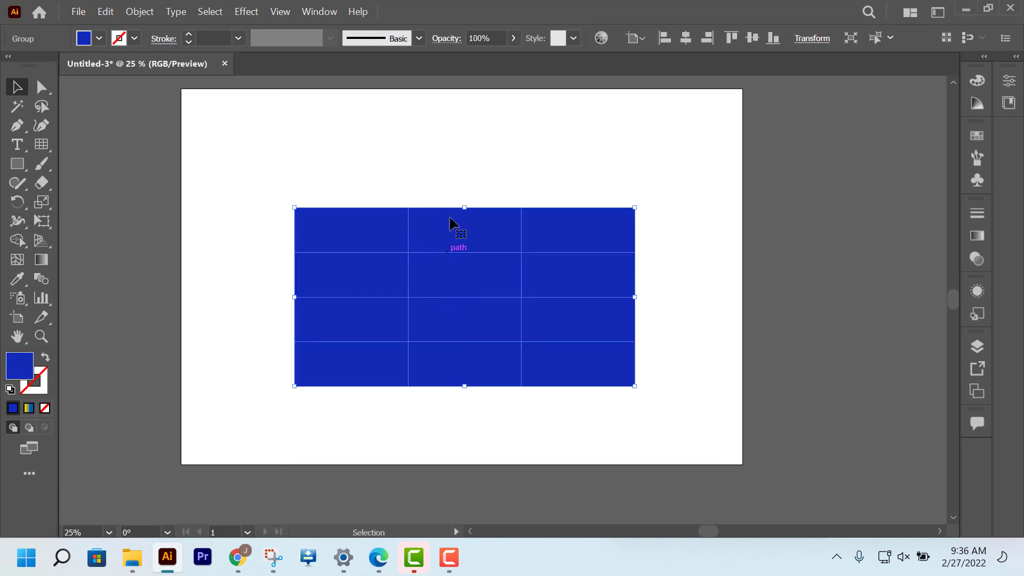
{"action": "left_click", "coordinate": [411, 187]}
{"action": "left_click", "coordinate": [425, 226]}
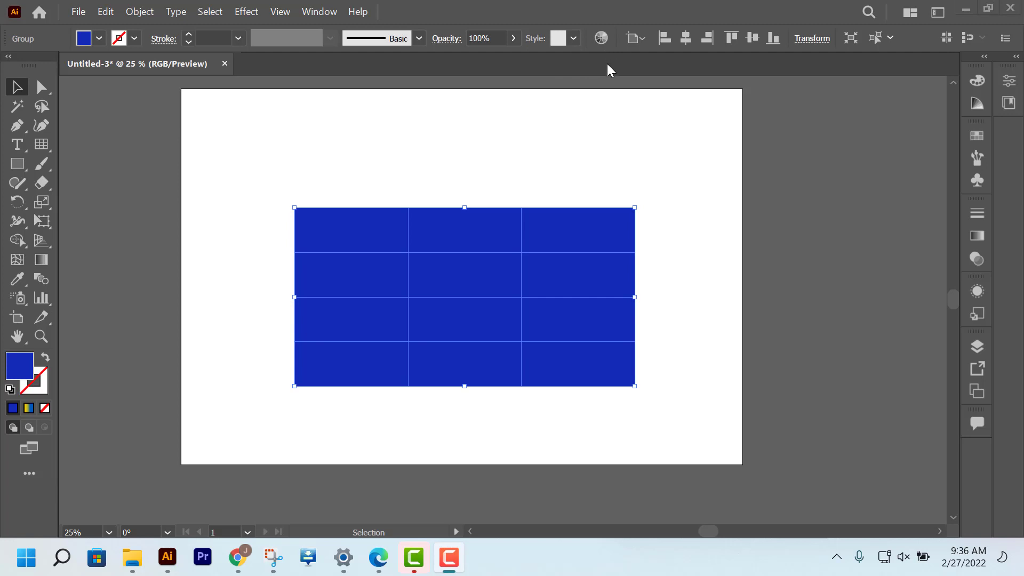
{"action": "left_click", "coordinate": [188, 34]}
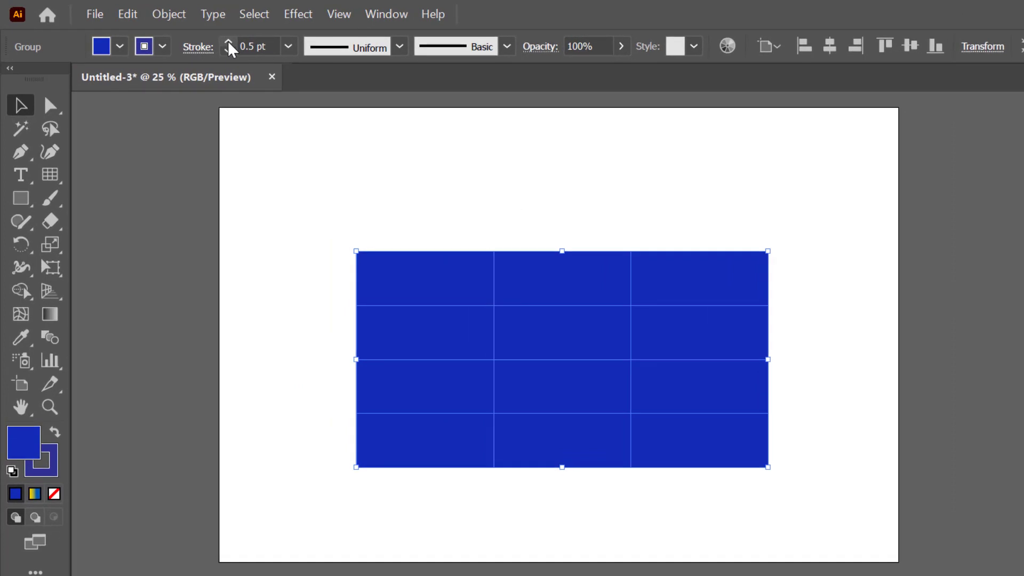
{"action": "left_click", "coordinate": [228, 43]}
{"action": "left_click", "coordinate": [162, 47]}
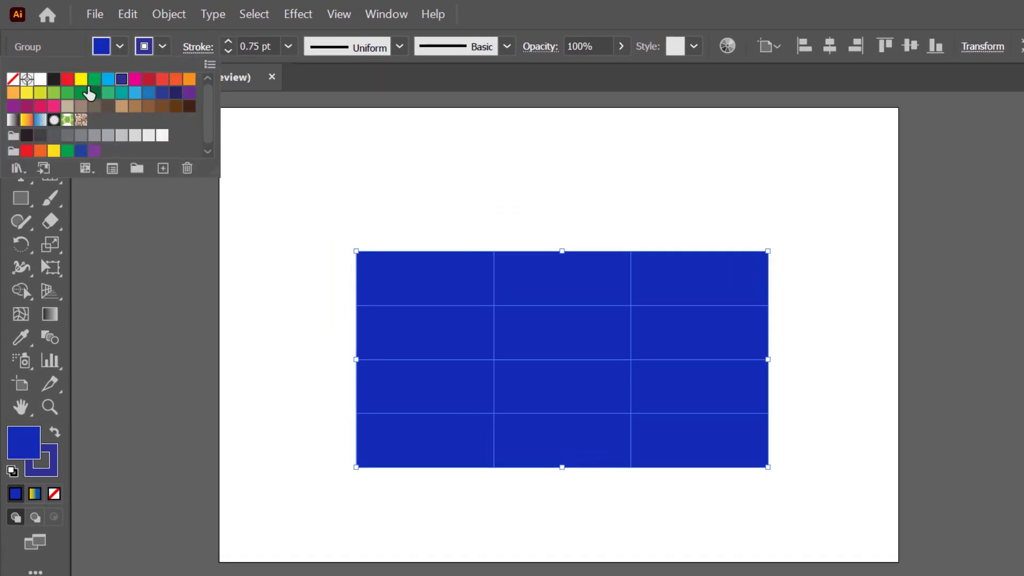
{"action": "left_click", "coordinate": [54, 79]}
{"action": "left_click", "coordinate": [450, 183]}
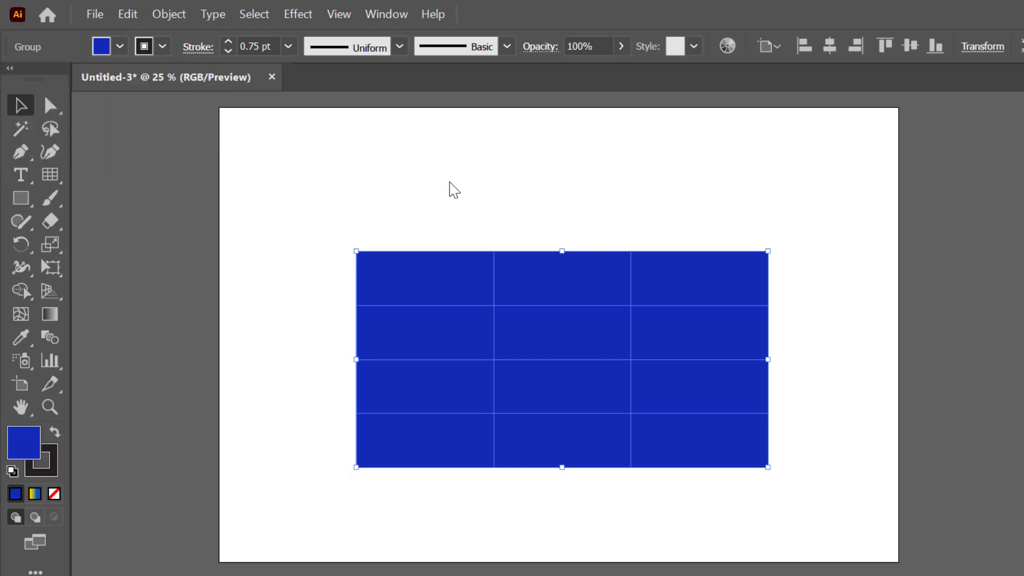
{"action": "left_click", "coordinate": [867, 313]}
Remove the grid's fill so that only its stroke remains.
{"action": "left_click", "coordinate": [700, 284]}
{"action": "left_click", "coordinate": [54, 494]}
{"action": "left_click", "coordinate": [300, 552]}
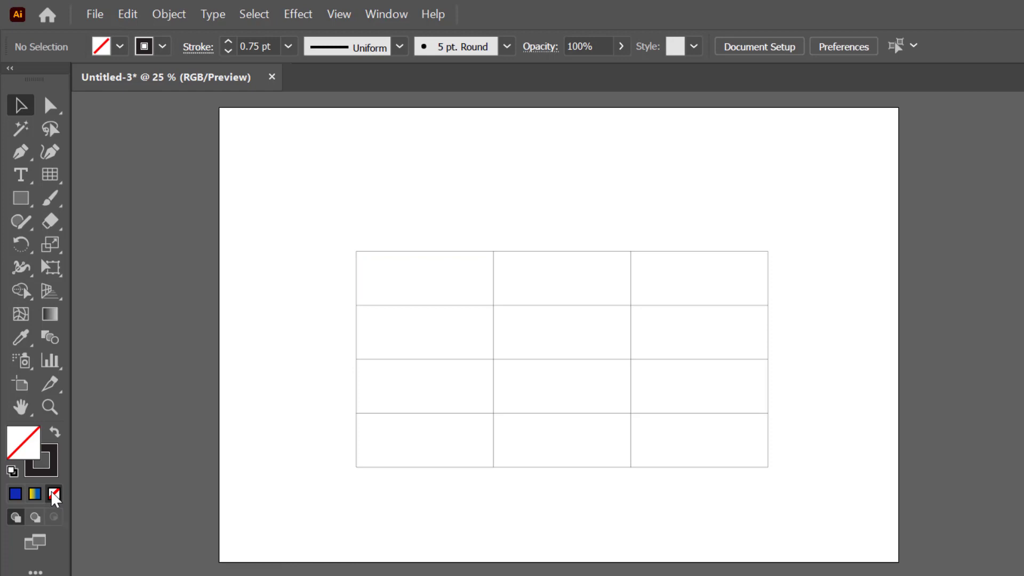
Increase the stroke weight of the whole grid to 3 pt.
{"action": "left_click_drag", "start_coordinate": [283, 198], "coordinate": [853, 462]}
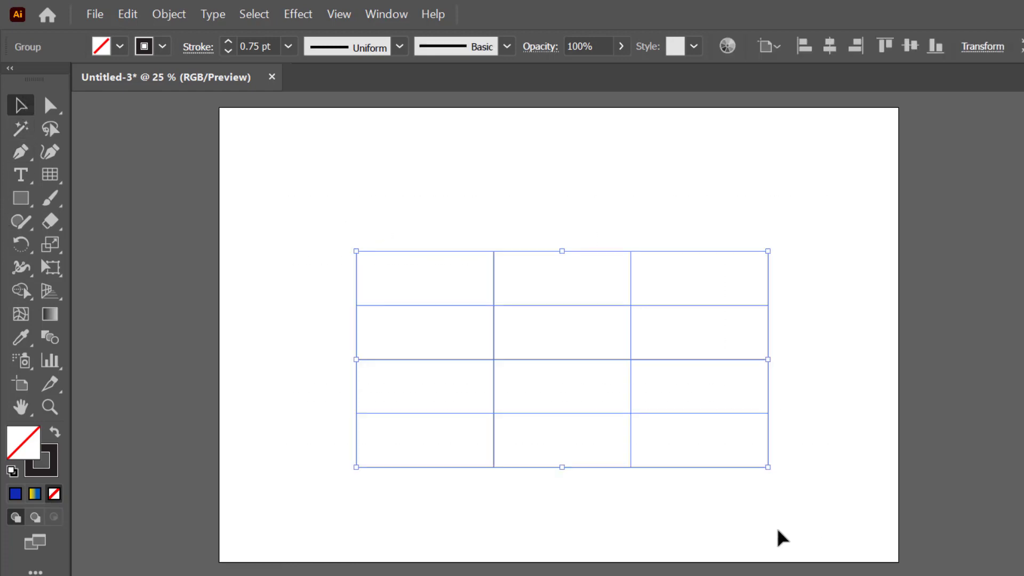
{"action": "left_click", "coordinate": [228, 42]}
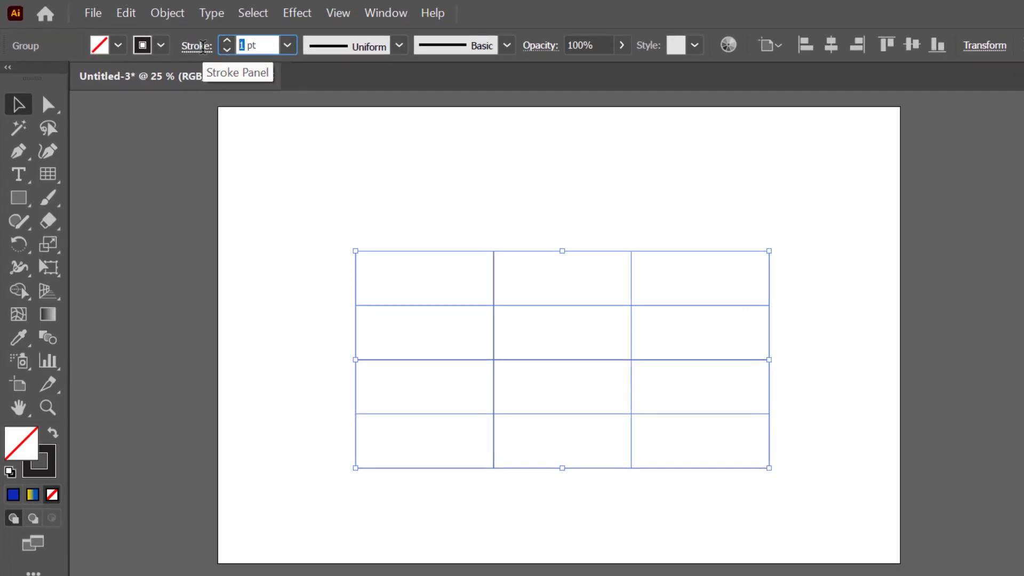
{"action": "type", "text": "3"}
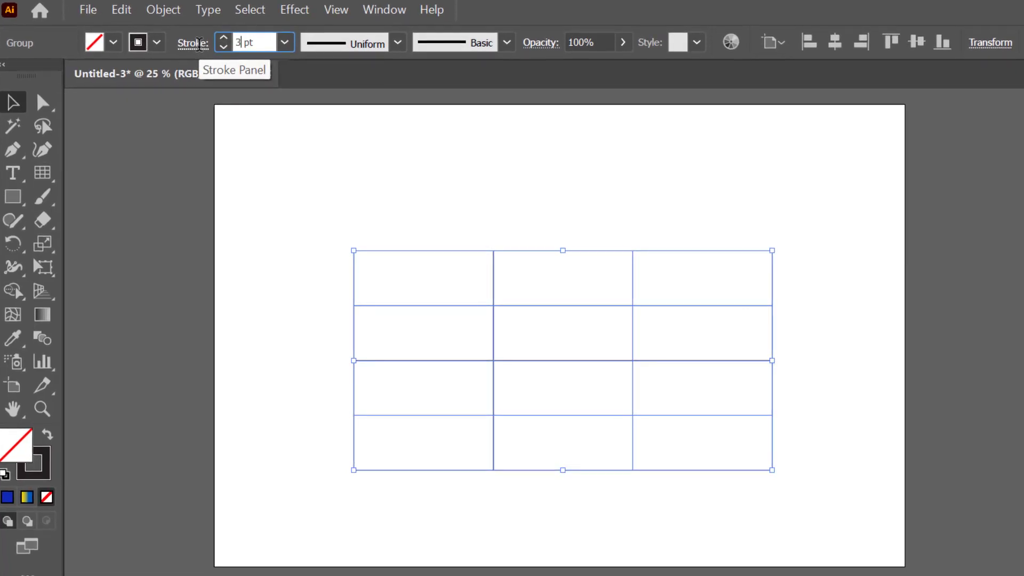
{"action": "key", "text": "Tab"}
{"action": "left_click", "coordinate": [523, 191]}
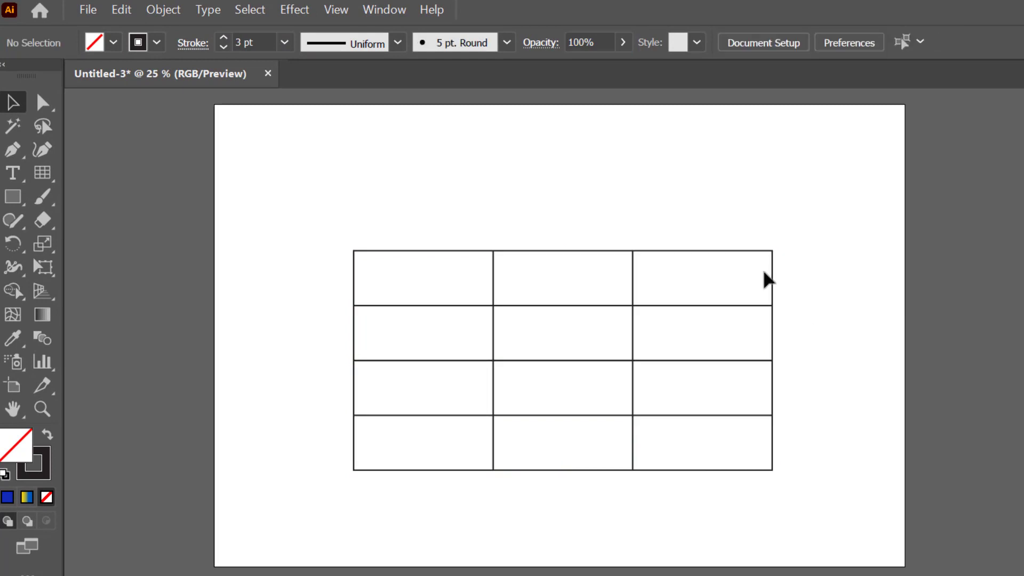
Reduce the whole grid's stroke weight to 2 pt and shift the grid slightly down and to the right.
{"action": "scroll", "coordinate": [848, 336], "scroll_direction": "up", "scroll_amount": 1}
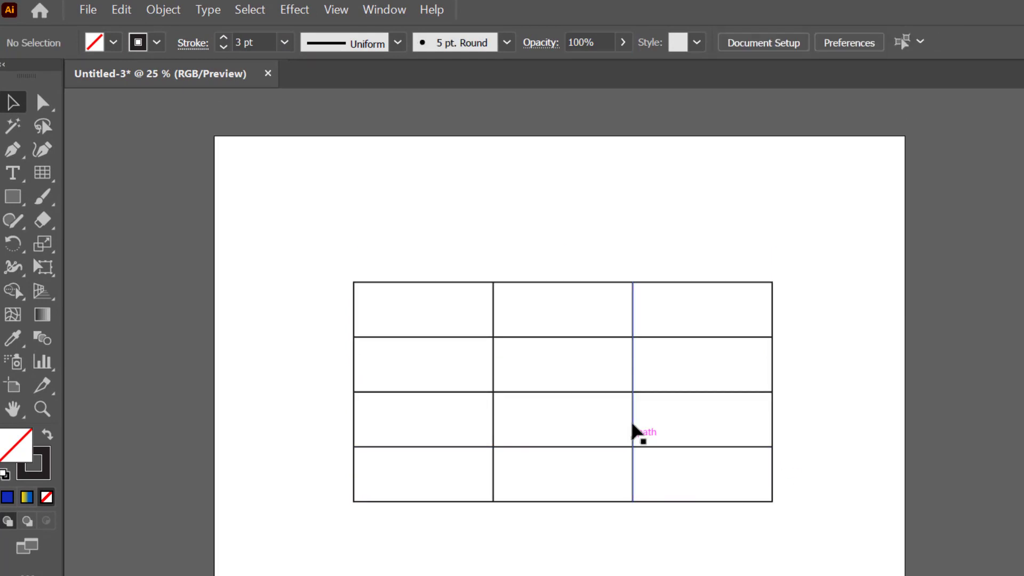
{"action": "left_click_drag", "start_coordinate": [633, 402], "coordinate": [633, 391]}
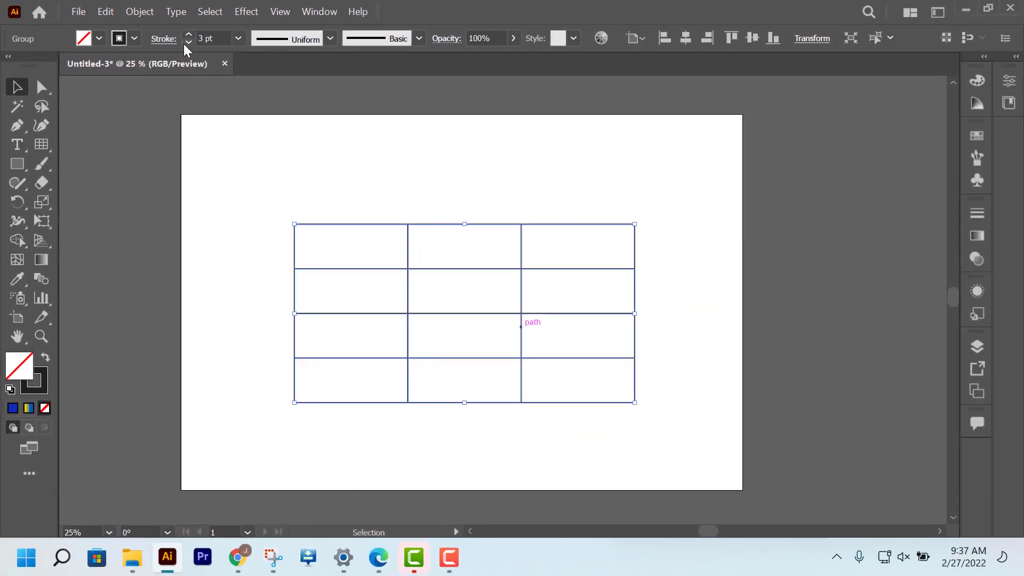
{"action": "left_click", "coordinate": [188, 42]}
{"action": "left_click", "coordinate": [373, 131]}
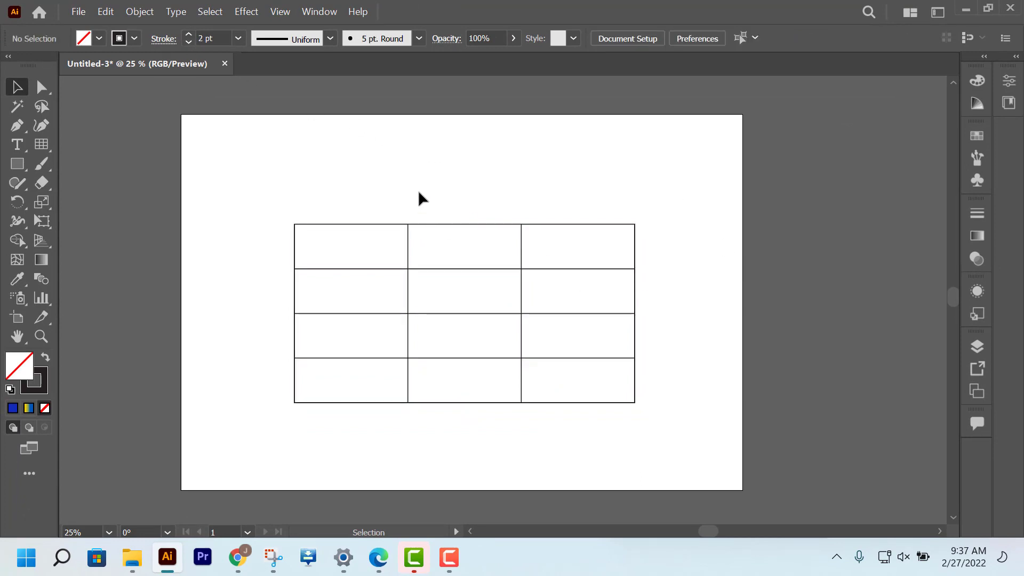
{"action": "left_click_drag", "start_coordinate": [521, 298], "coordinate": [525, 308]}
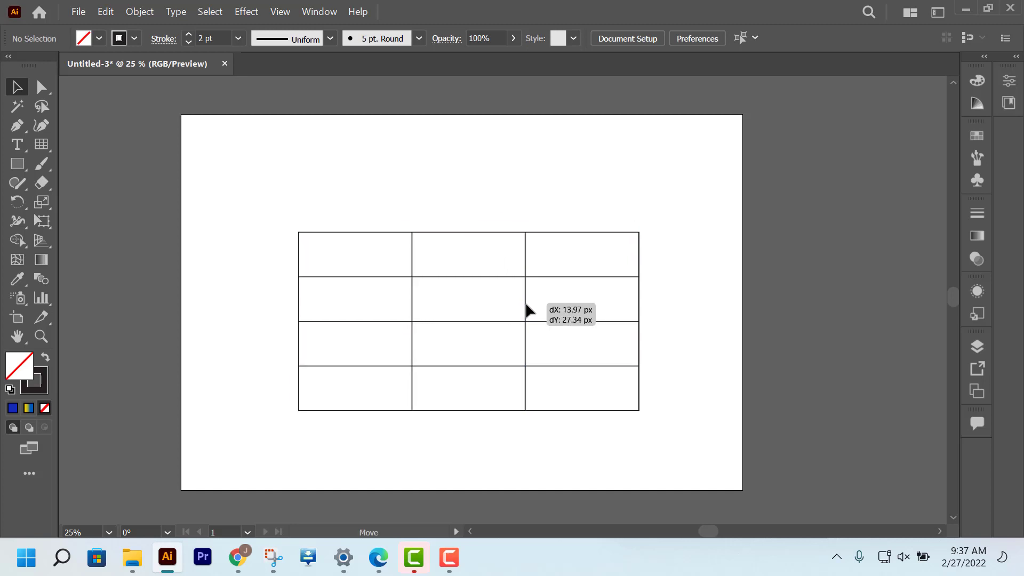
{"action": "left_click", "coordinate": [448, 186]}
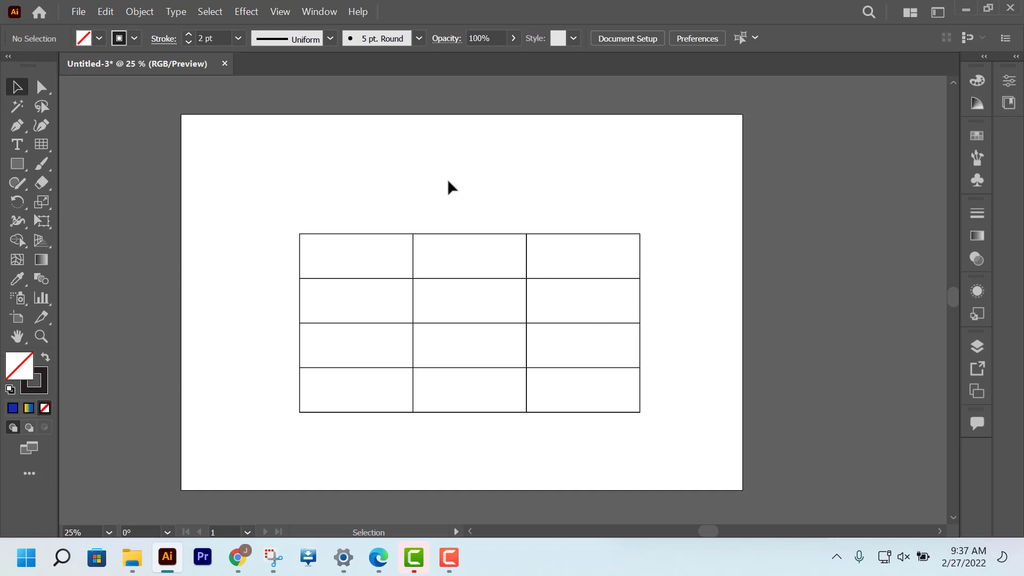
Isolate the grid group and move its first inner vertical line right to about the middle of the table, widening the first column.
{"action": "left_click", "coordinate": [412, 304]}
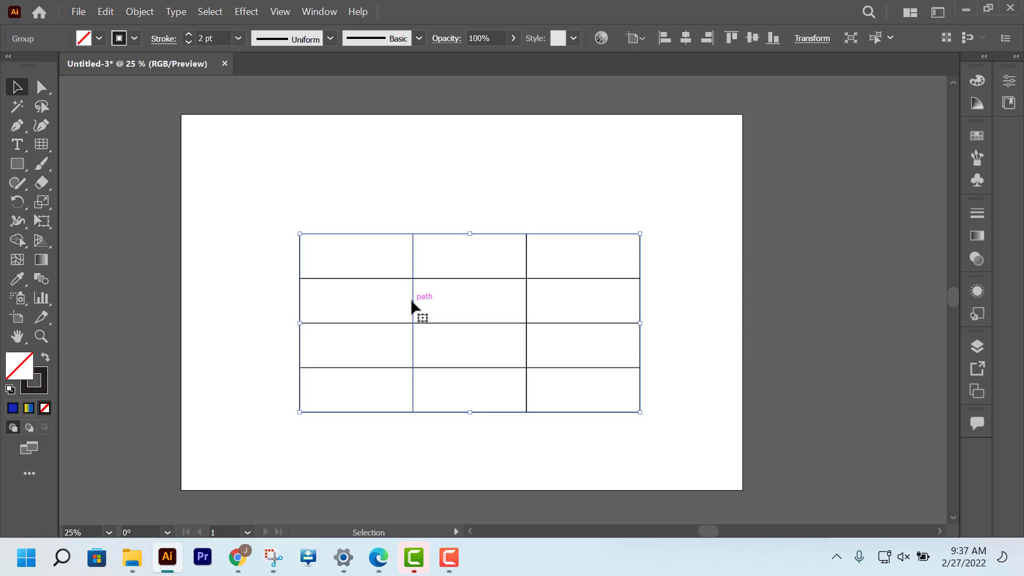
{"action": "double_click", "coordinate": [412, 303]}
{"action": "key", "text": "shift+Right"}
{"action": "key", "text": "shift+Right"}
{"action": "key", "text": "shift+Right"}
{"action": "key", "text": "shift+Right"}
{"action": "key", "text": "shift+Right"}
{"action": "key", "text": "shift+Right"}
{"action": "key", "text": "shift+Right"}
{"action": "key", "text": "shift+Right"}
{"action": "key", "text": "shift+Right"}
{"action": "key", "text": "shift+Right"}
{"action": "key", "text": "shift+Right"}
{"action": "key", "text": "shift+Right"}
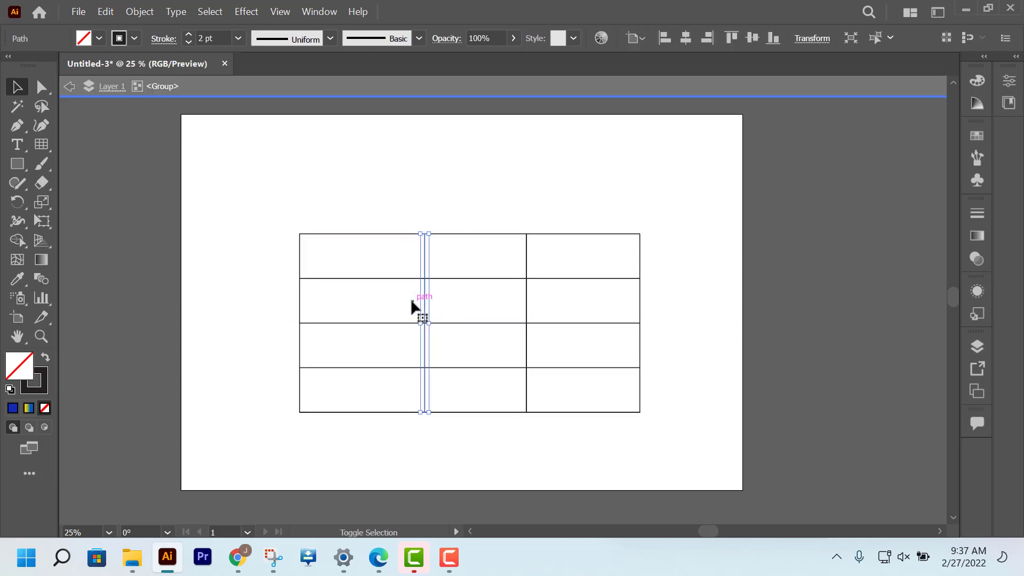
{"action": "key", "text": "shift+Right"}
{"action": "key", "text": "shift+Right"}
{"action": "key", "text": "shift+Right"}
{"action": "key", "text": "shift+Right"}
{"action": "key", "text": "shift+Right"}
{"action": "key", "text": "shift+Right"}
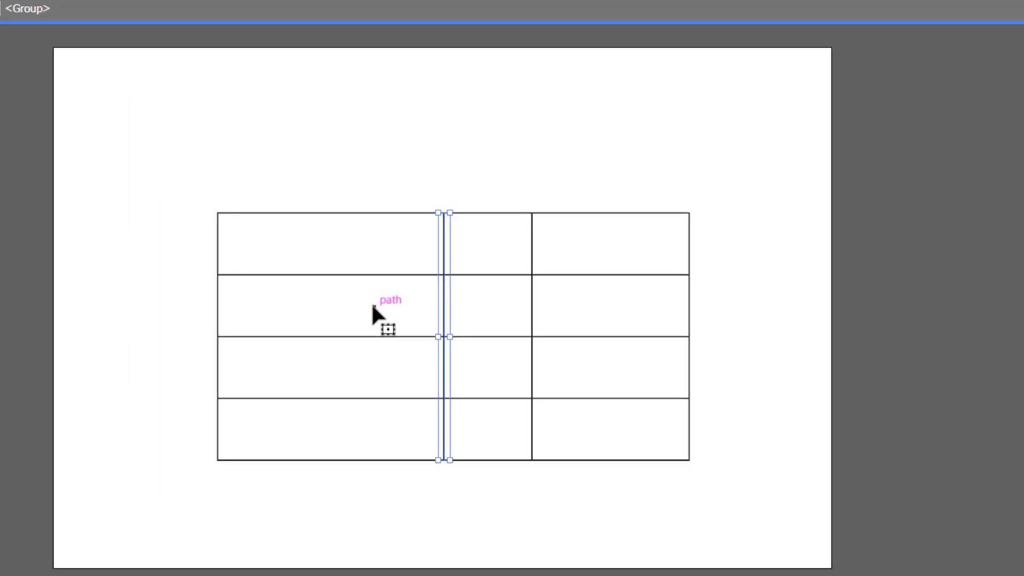
{"action": "key", "text": "shift+Right"}
{"action": "key", "text": "shift+Right"}
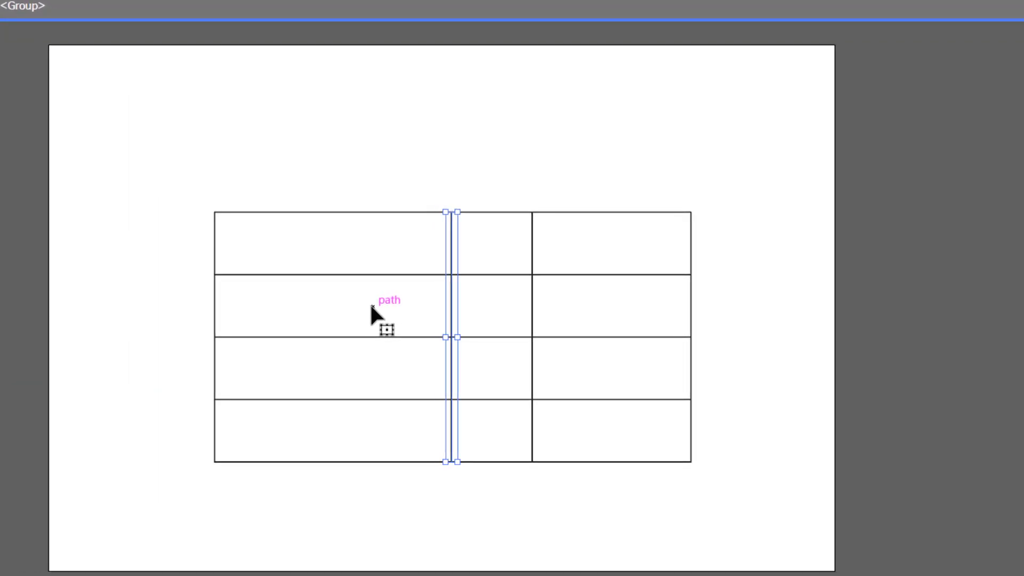
Move the second inner vertical line right to about four fifths of the table's width, narrowing the last column.
{"action": "left_click", "coordinate": [535, 308]}
{"action": "left_click", "coordinate": [532, 312]}
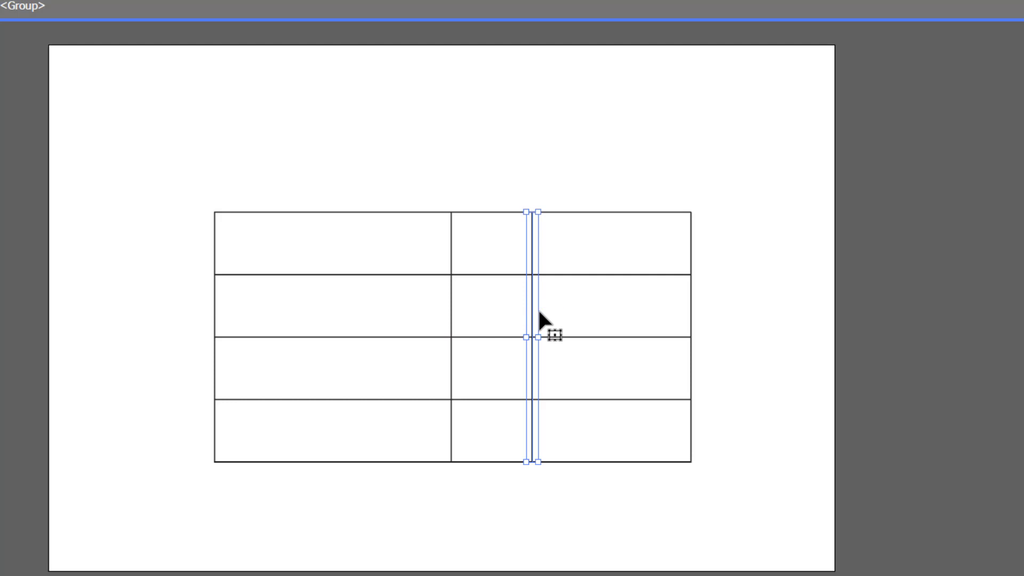
{"action": "key", "text": "shift+Right"}
{"action": "key", "text": "shift+Right"}
{"action": "key", "text": "shift+Right"}
{"action": "key", "text": "shift+Right"}
{"action": "key", "text": "shift+Right"}
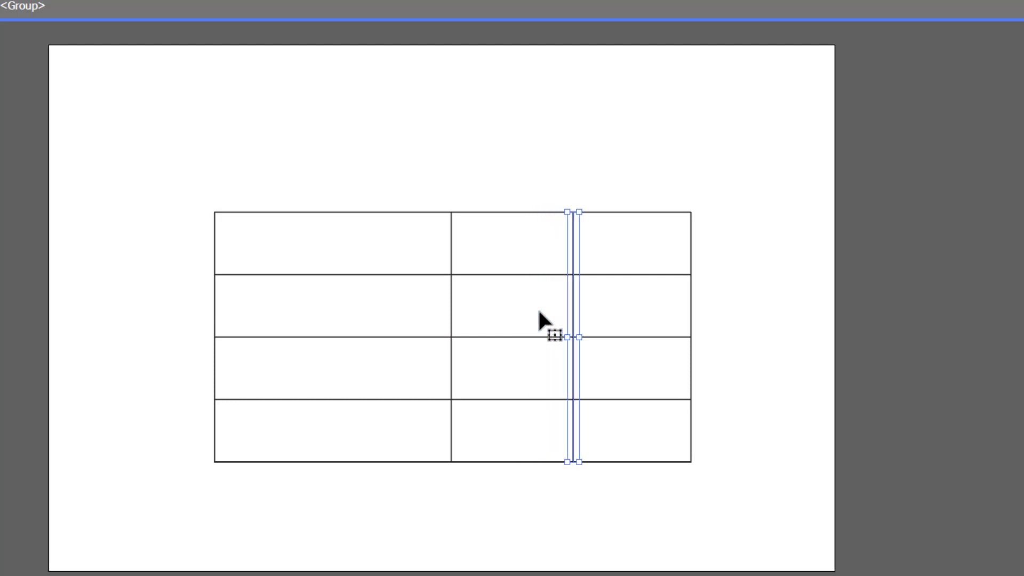
{"action": "key", "text": "shift+Right"}
{"action": "key", "text": "shift+Right"}
{"action": "key", "text": "shift+Right"}
{"action": "key", "text": "shift+Right"}
{"action": "key", "text": "shift+Right"}
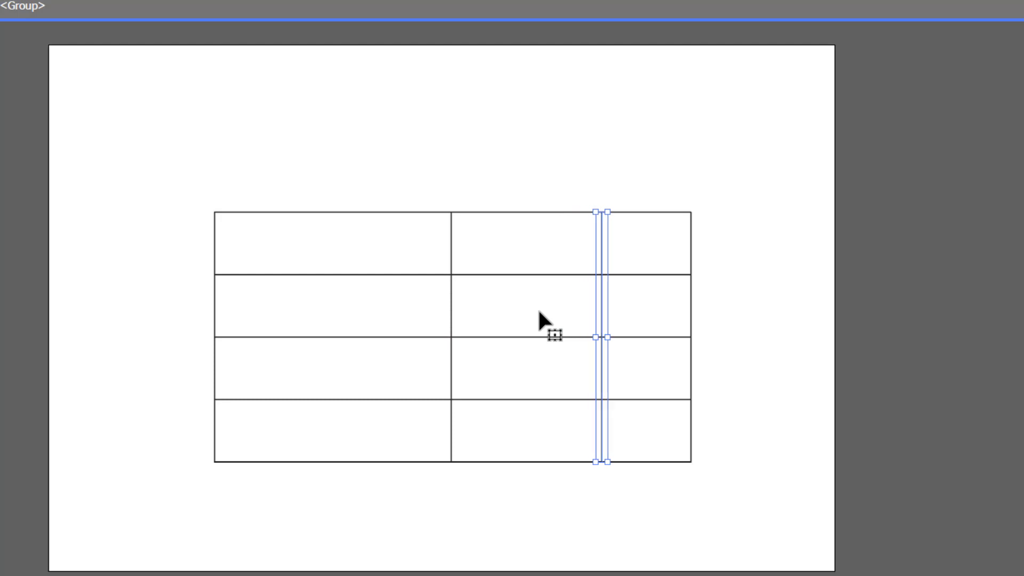
{"action": "key", "text": "Left"}
{"action": "key", "text": "Left"}
{"action": "key", "text": "Left"}
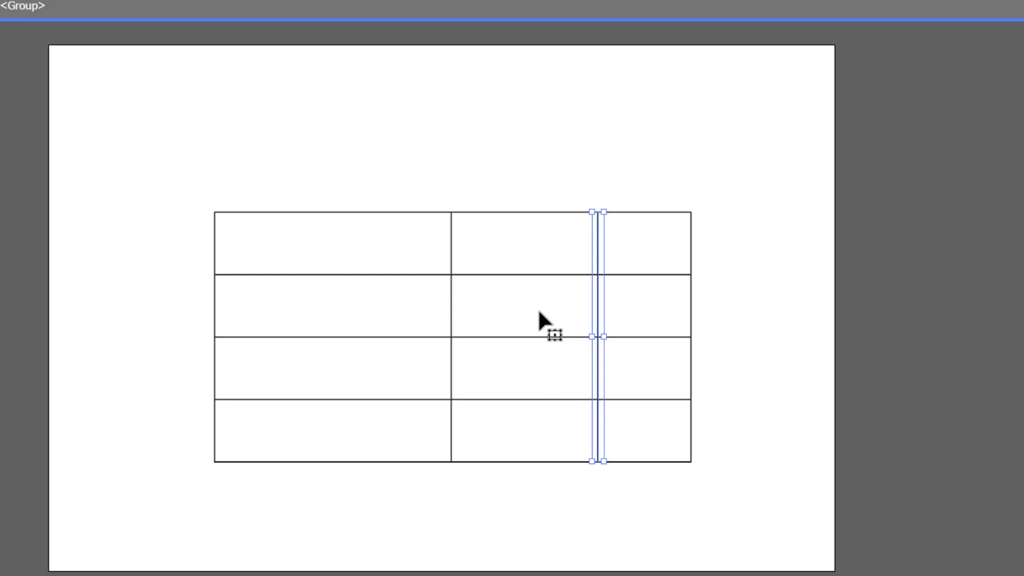
Shift the first inner vertical line further right until the last two columns are equally wide, and leave the grid's isolation mode.
{"action": "left_click", "coordinate": [445, 312]}
{"action": "key", "text": "Escape"}
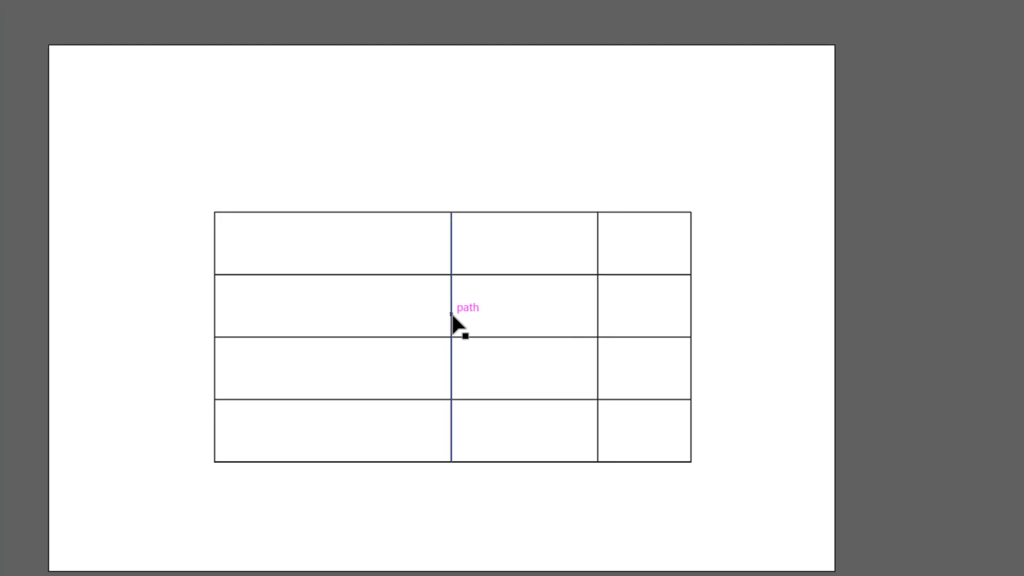
{"action": "left_click", "coordinate": [460, 317]}
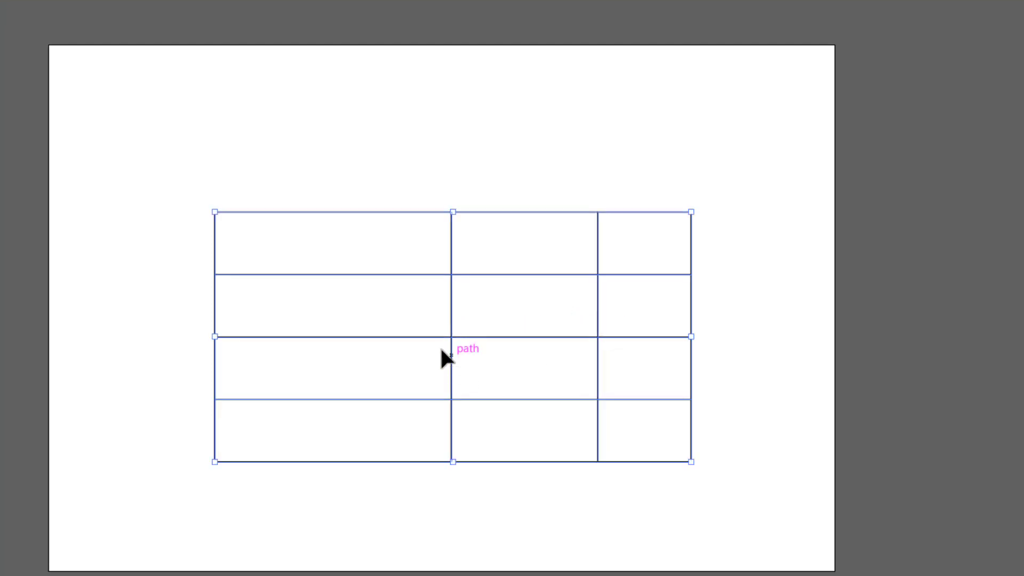
{"action": "double_click", "coordinate": [451, 311]}
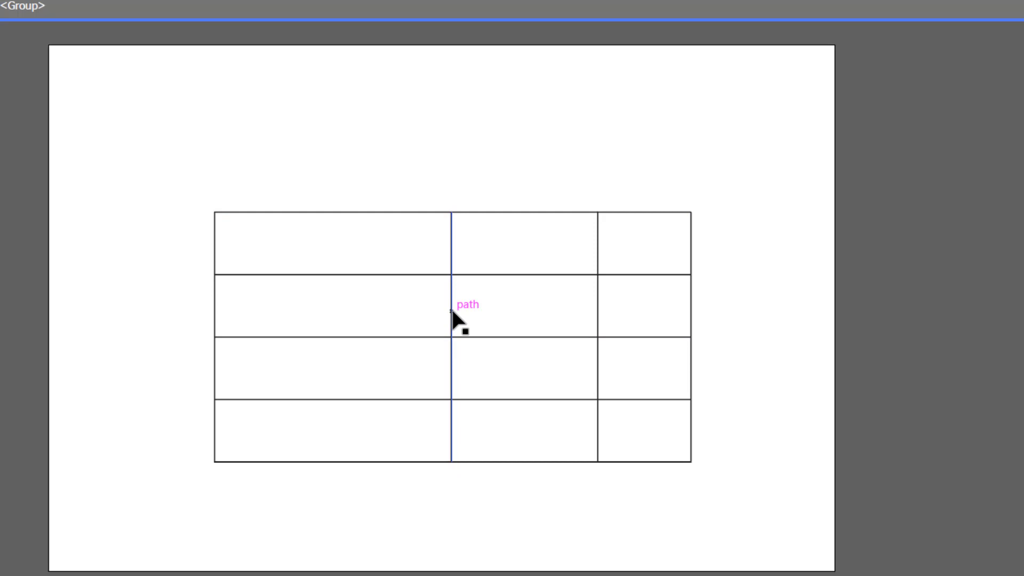
{"action": "left_click", "coordinate": [451, 312]}
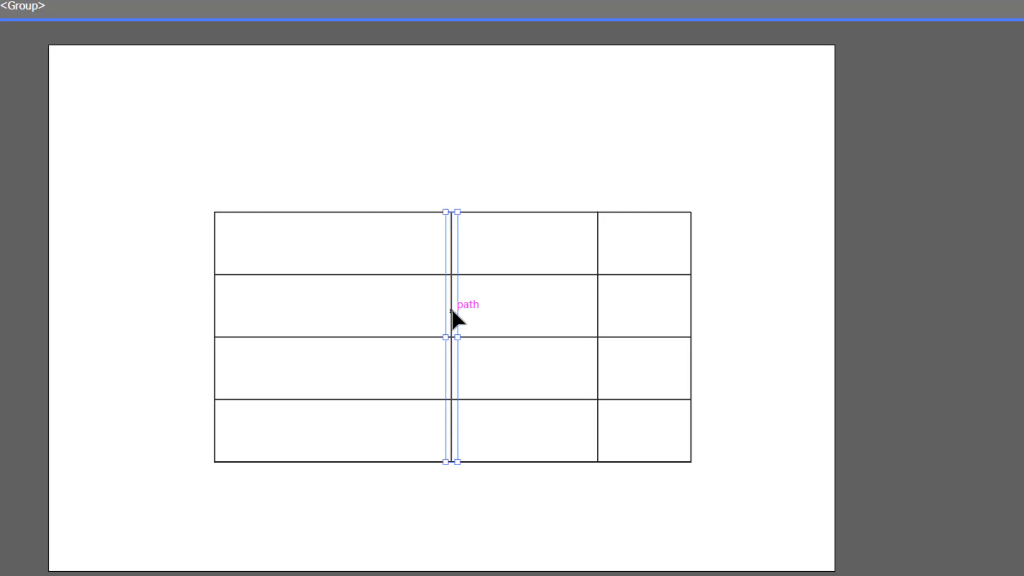
{"action": "key", "text": "Right"}
{"action": "key", "text": "Right"}
{"action": "key", "text": "Right"}
{"action": "key", "text": "Right"}
{"action": "key", "text": "Right"}
{"action": "key", "text": "Right"}
{"action": "key", "text": "Right"}
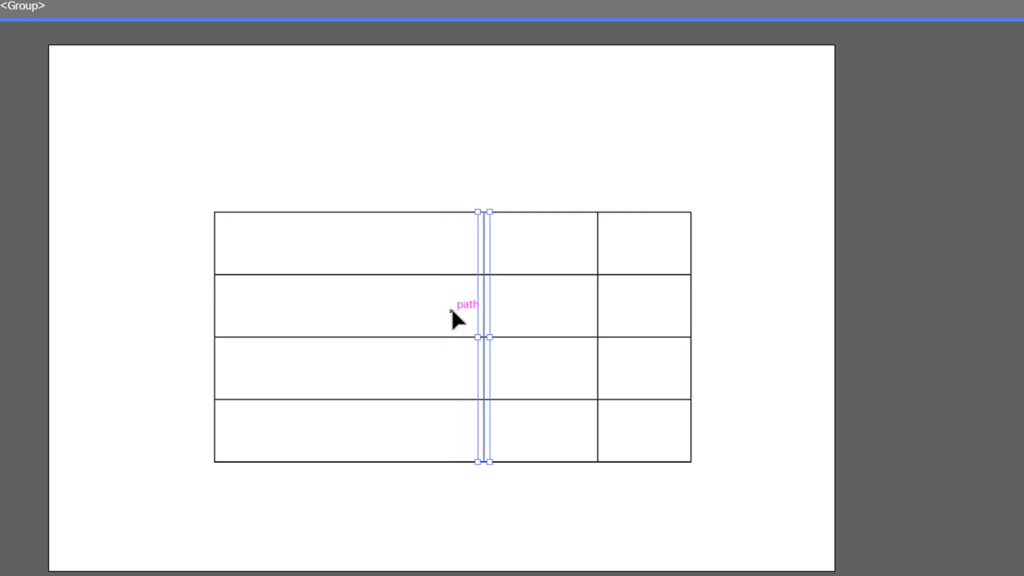
{"action": "key", "text": "Right"}
{"action": "key", "text": "Right"}
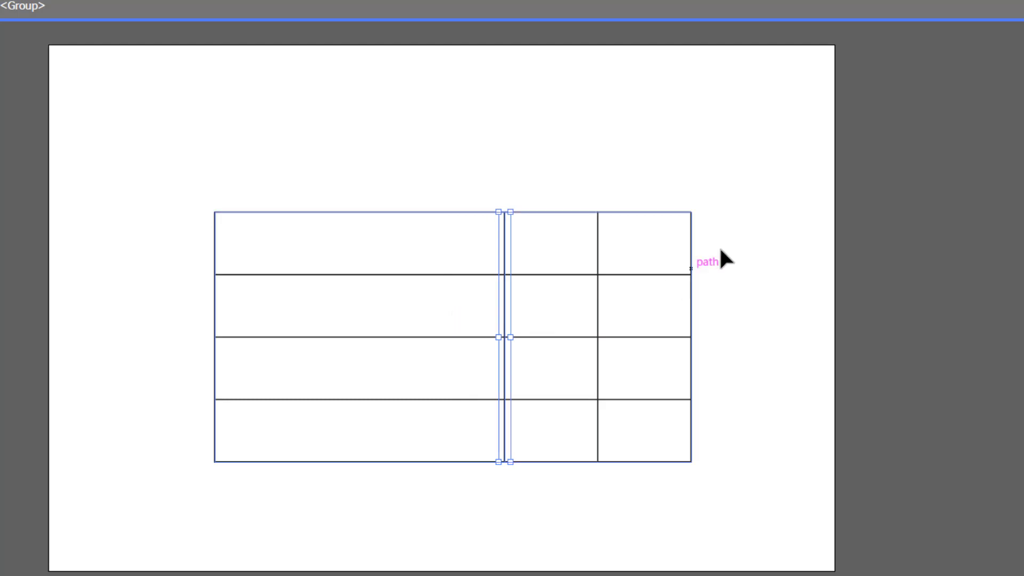
{"action": "left_click", "coordinate": [757, 201]}
{"action": "double_click", "coordinate": [757, 200]}
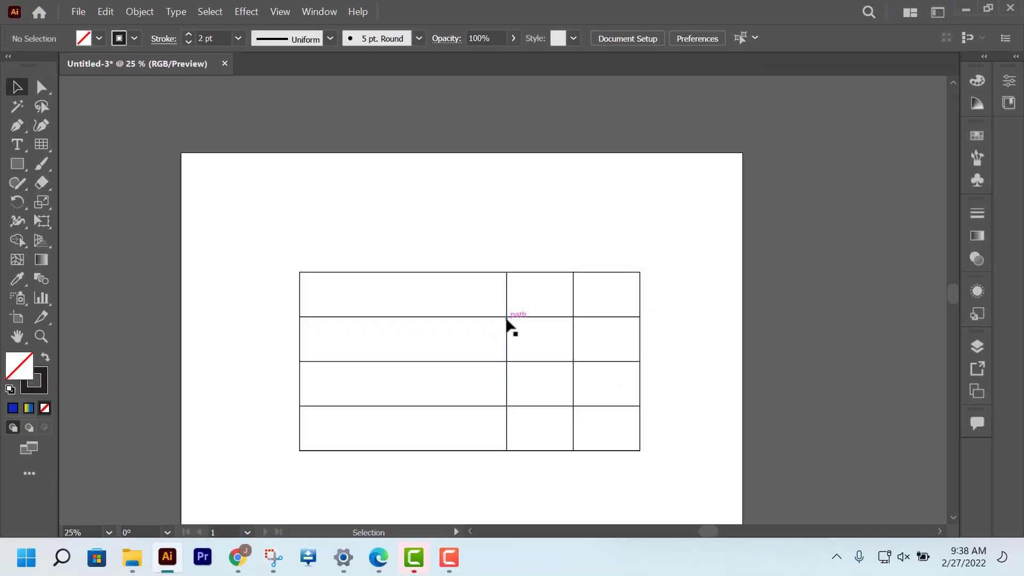
{"action": "left_click", "coordinate": [506, 334]}
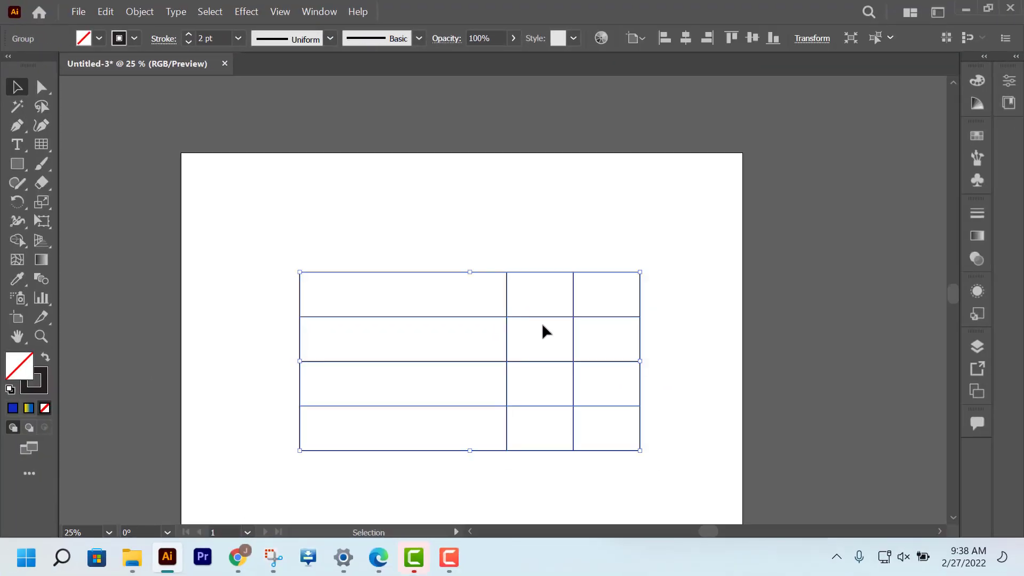
{"action": "left_click", "coordinate": [656, 204]}
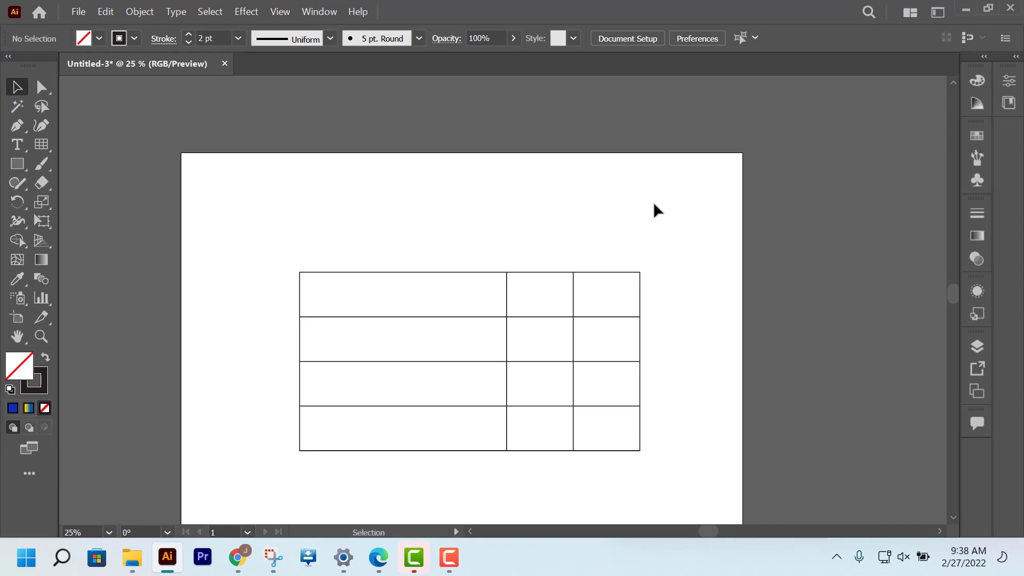
Add the title "JOE BED & BREAKFAST 2022 RATES" above the table and enlarge it to about four fifths of the table's width.
{"action": "left_click", "coordinate": [18, 144]}
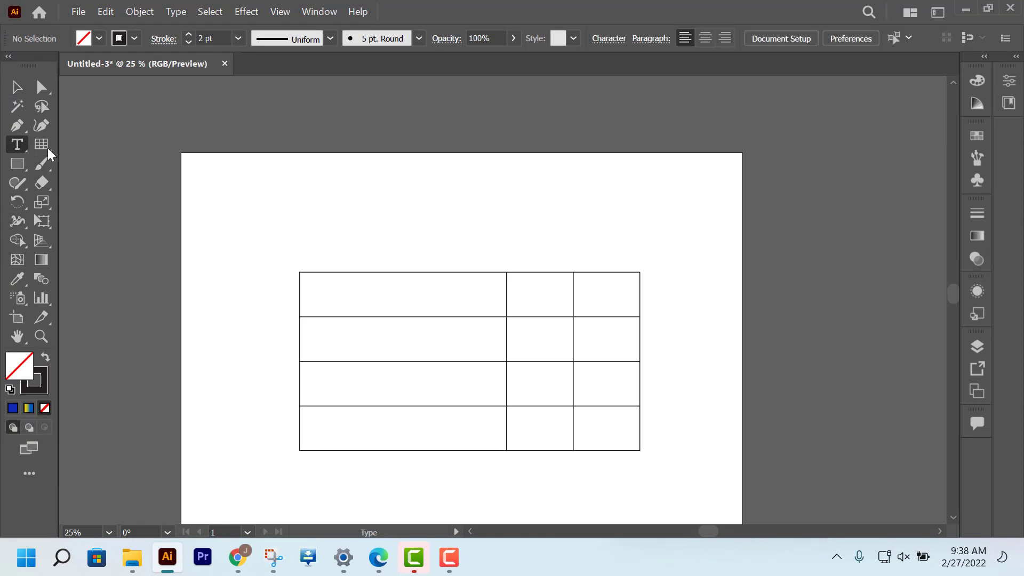
{"action": "left_click", "coordinate": [411, 246]}
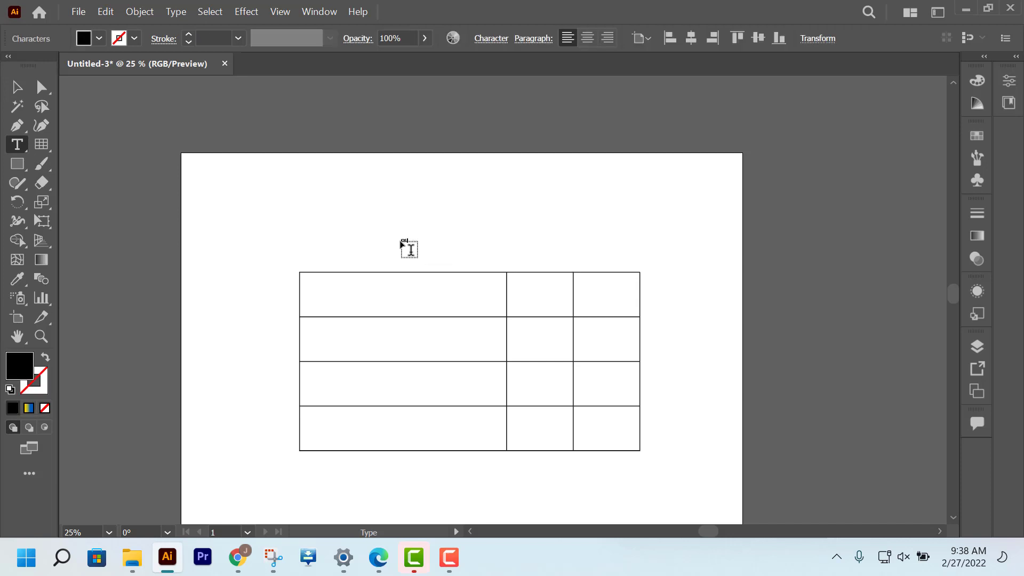
{"action": "type", "text": "JOE BED & BREAKFAST 2022 RATES"}
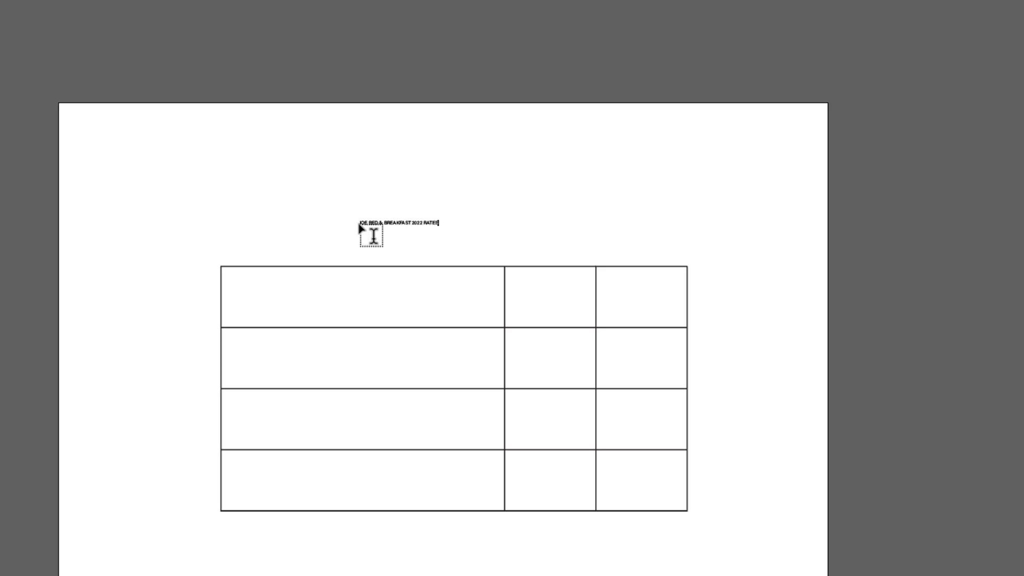
{"action": "key", "text": "Escape"}
{"action": "left_click_drag", "start_coordinate": [438, 230], "coordinate": [692, 327]}
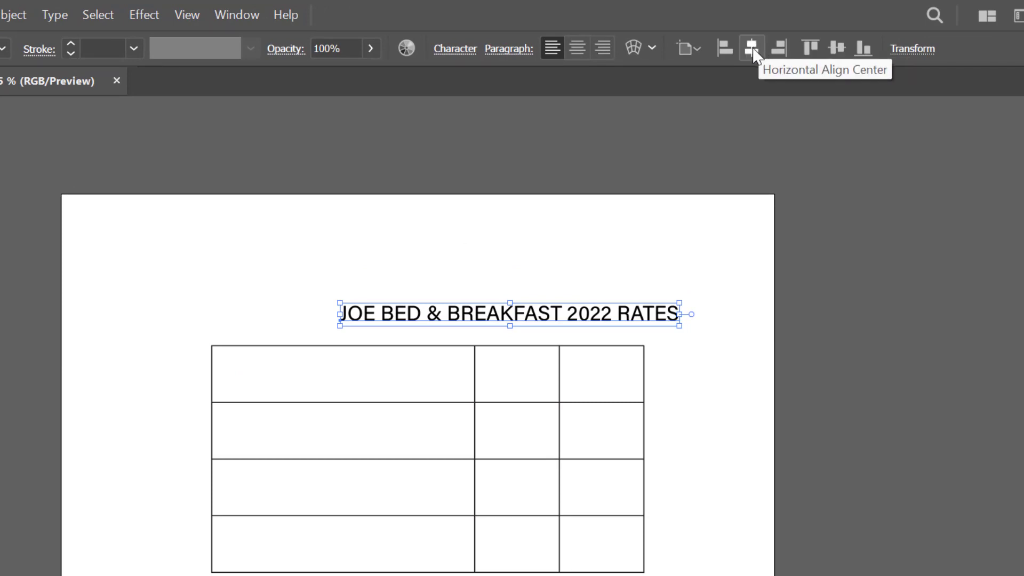
Centre the title horizontally on the artboard.
{"action": "left_click", "coordinate": [725, 53]}
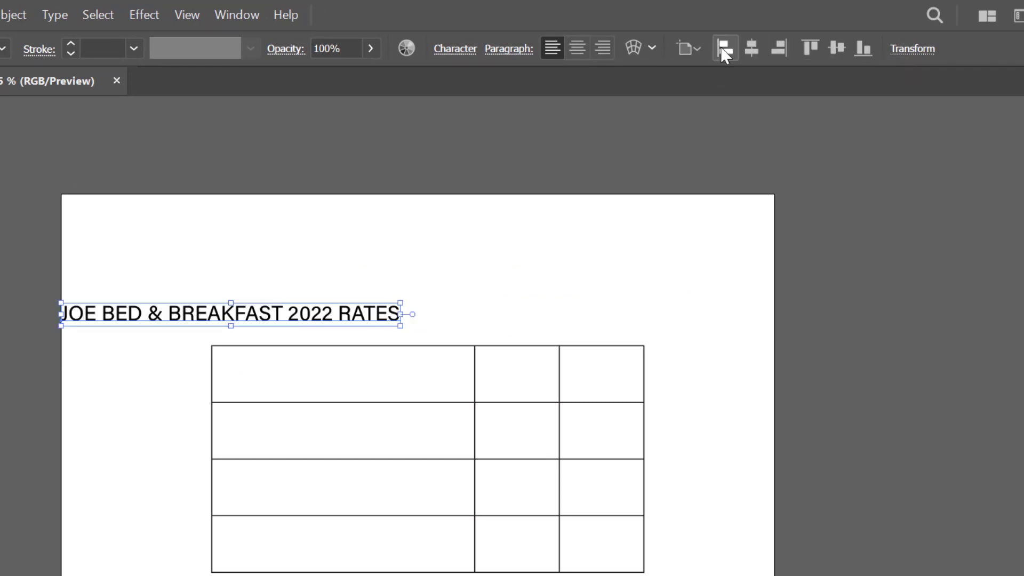
{"action": "left_click", "coordinate": [752, 54]}
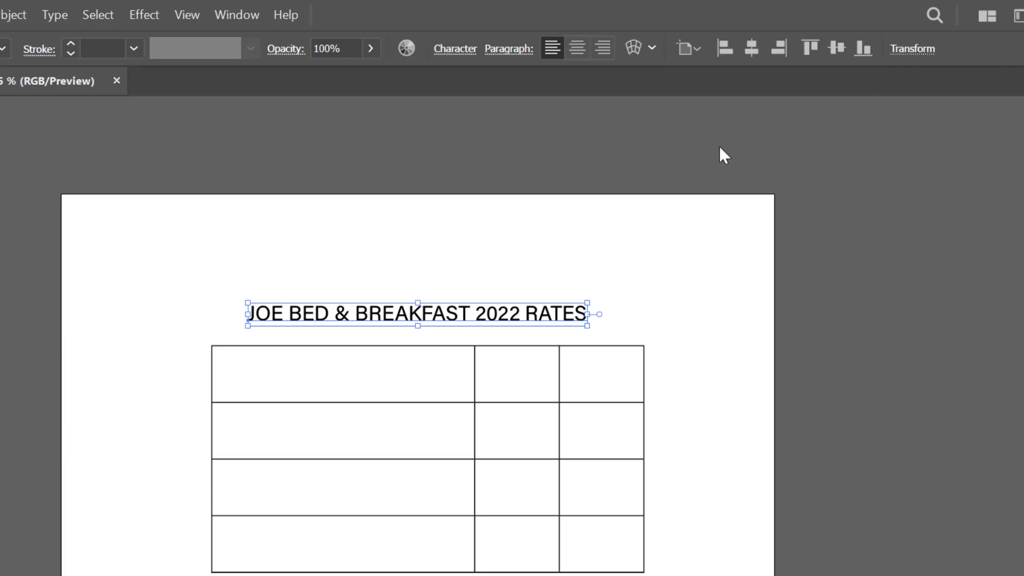
{"action": "left_click", "coordinate": [650, 229]}
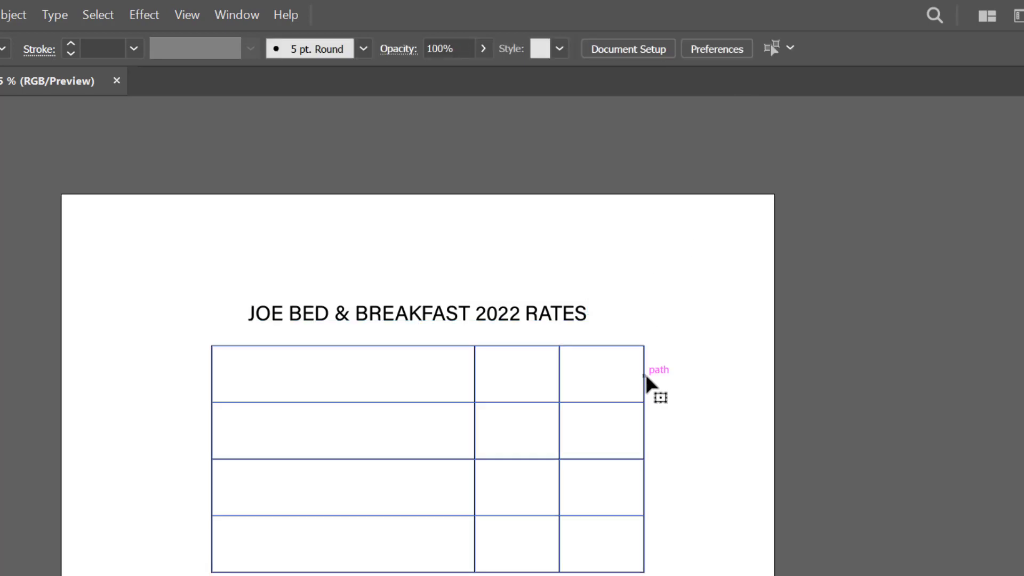
Centre the whole grid horizontally on the artboard beneath the title.
{"action": "left_click", "coordinate": [645, 376]}
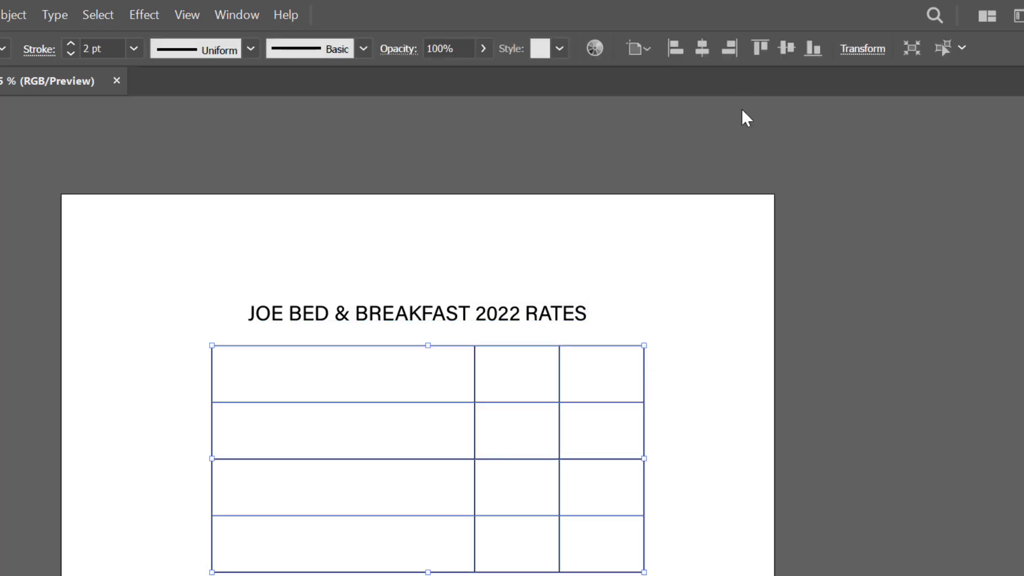
{"action": "left_click", "coordinate": [702, 49]}
{"action": "left_click", "coordinate": [679, 237]}
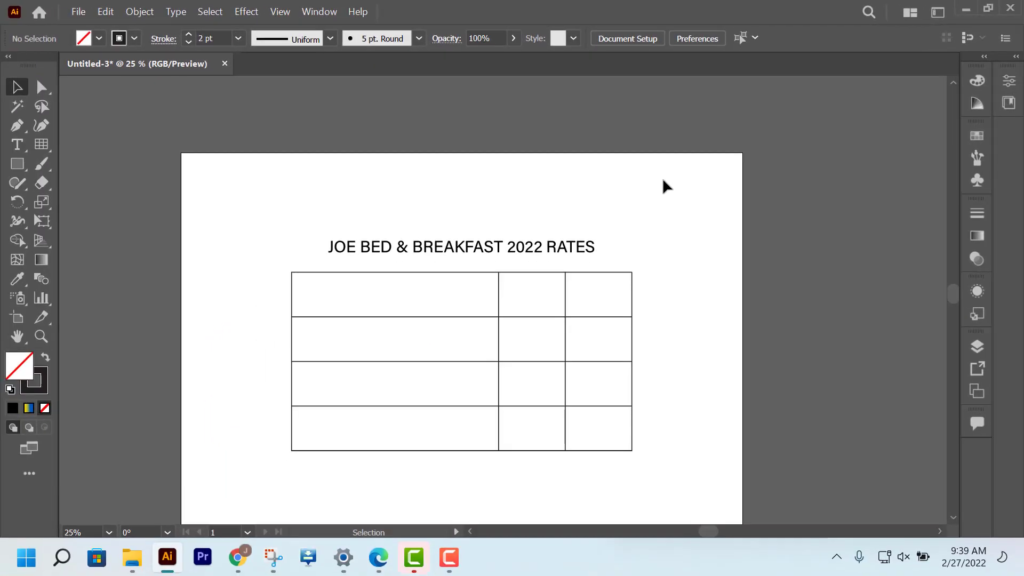
Nudge the title slightly closer to the table and change its fill colour to dark blue.
{"action": "left_click", "coordinate": [488, 250]}
{"action": "key", "text": "shift+Down"}
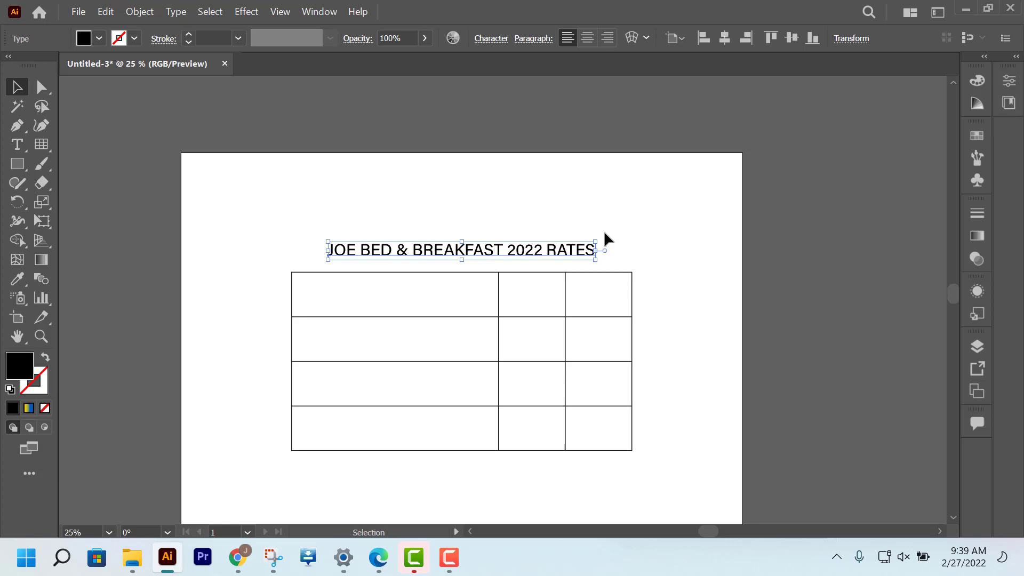
{"action": "left_click", "coordinate": [88, 45]}
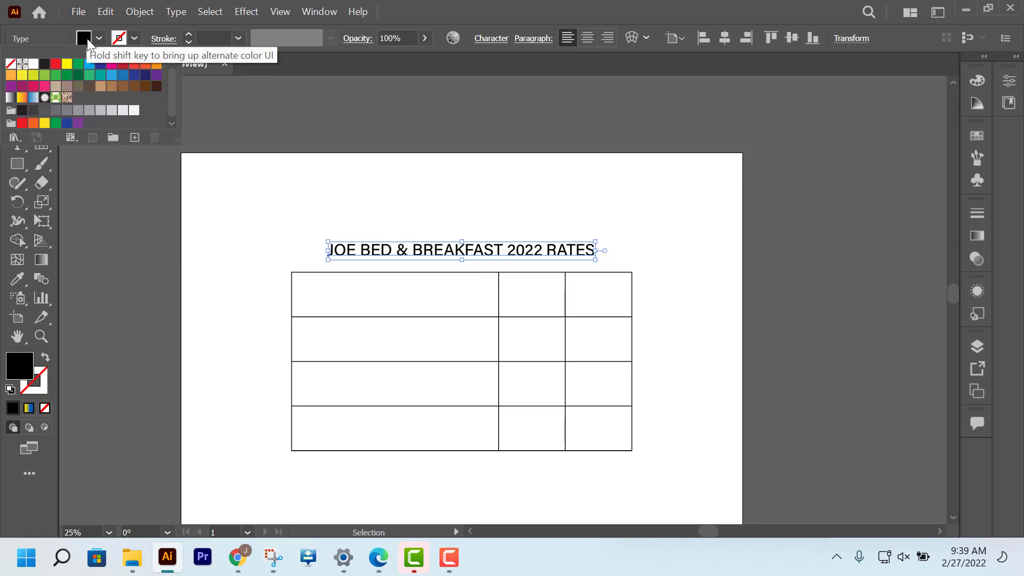
{"action": "left_click", "coordinate": [45, 64]}
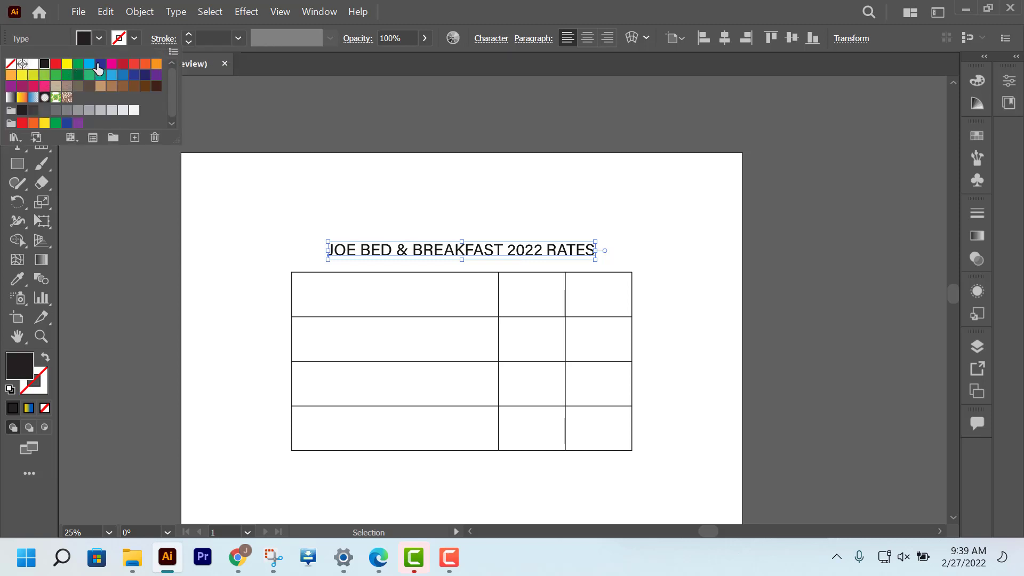
{"action": "left_click", "coordinate": [100, 64]}
{"action": "left_click", "coordinate": [715, 273]}
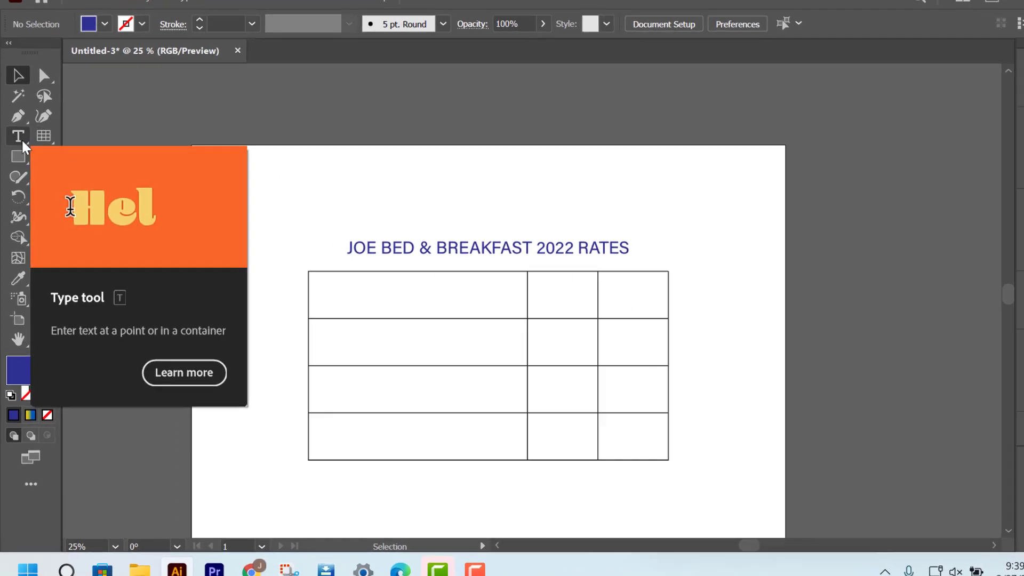
Add the text "ROOM CATEGORY" in the table's first header cell and match it to the title's formatting with the Eyedropper tool.
{"action": "left_click", "coordinate": [22, 142]}
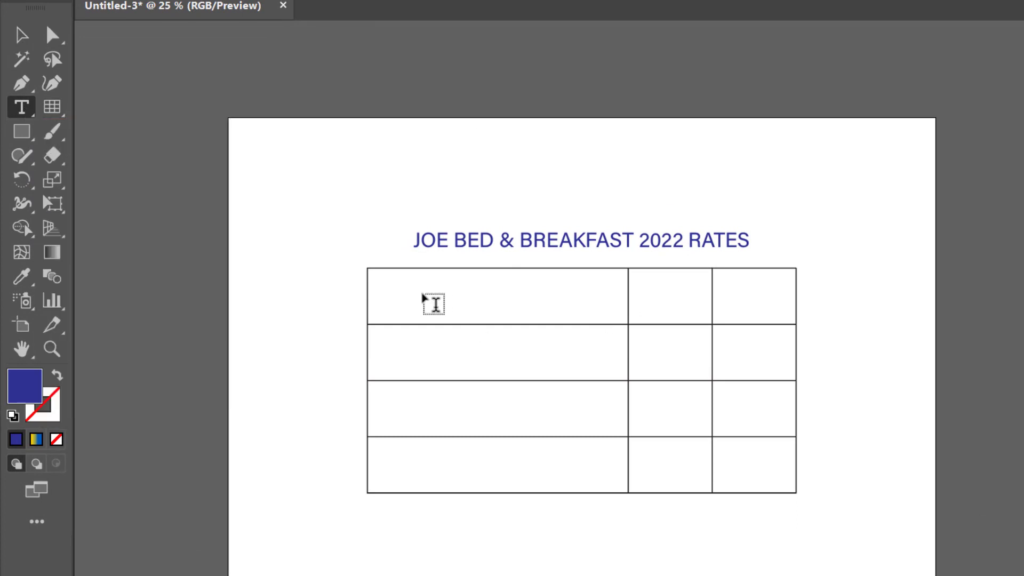
{"action": "left_click", "coordinate": [423, 296]}
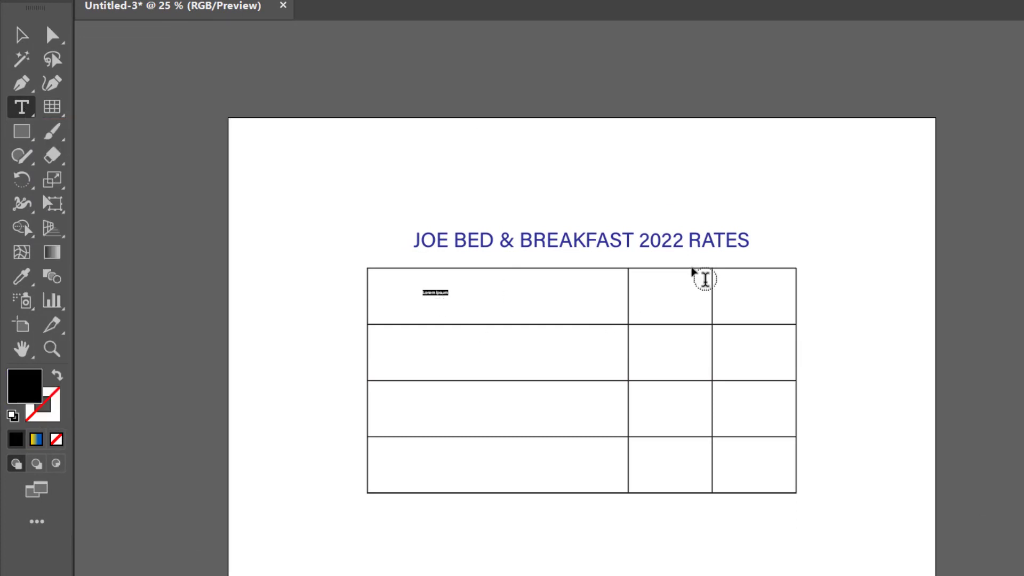
{"action": "type", "text": "r"}
{"action": "left_click", "coordinate": [23, 34]}
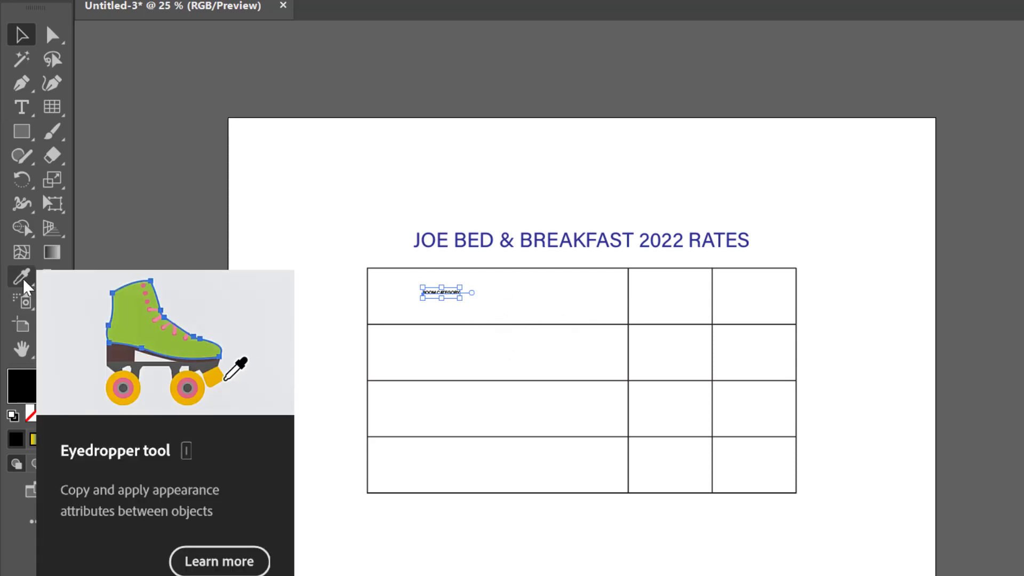
{"action": "left_click", "coordinate": [22, 278]}
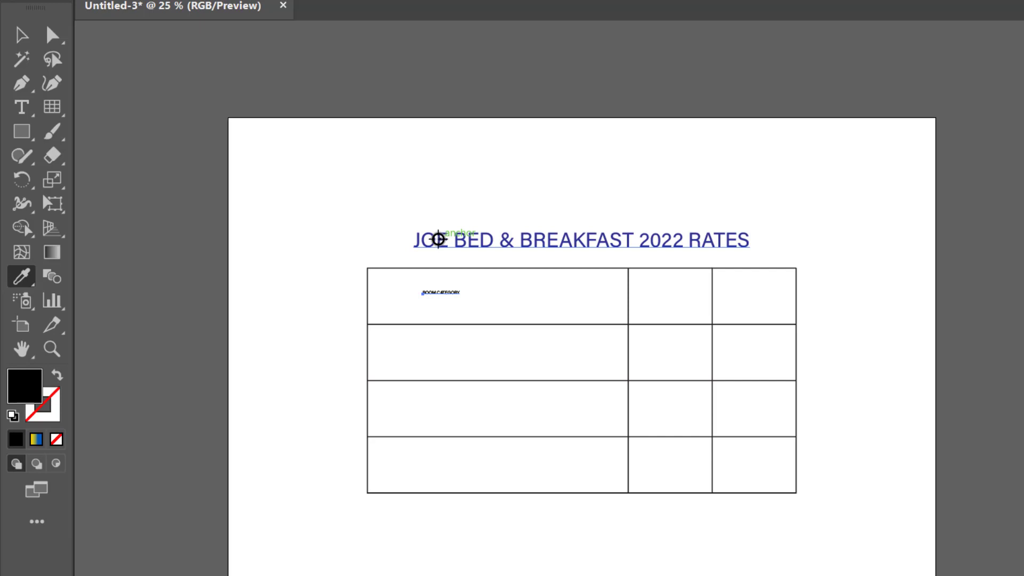
{"action": "left_click", "coordinate": [437, 239]}
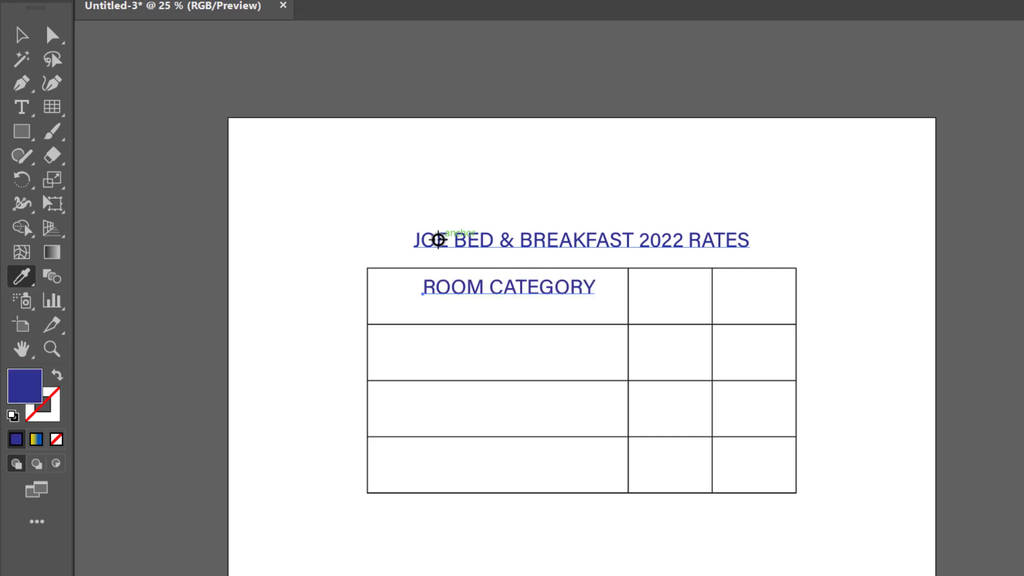
Move the ROOM CATEGORY label to the middle of the first header cell.
{"action": "left_click", "coordinate": [20, 33]}
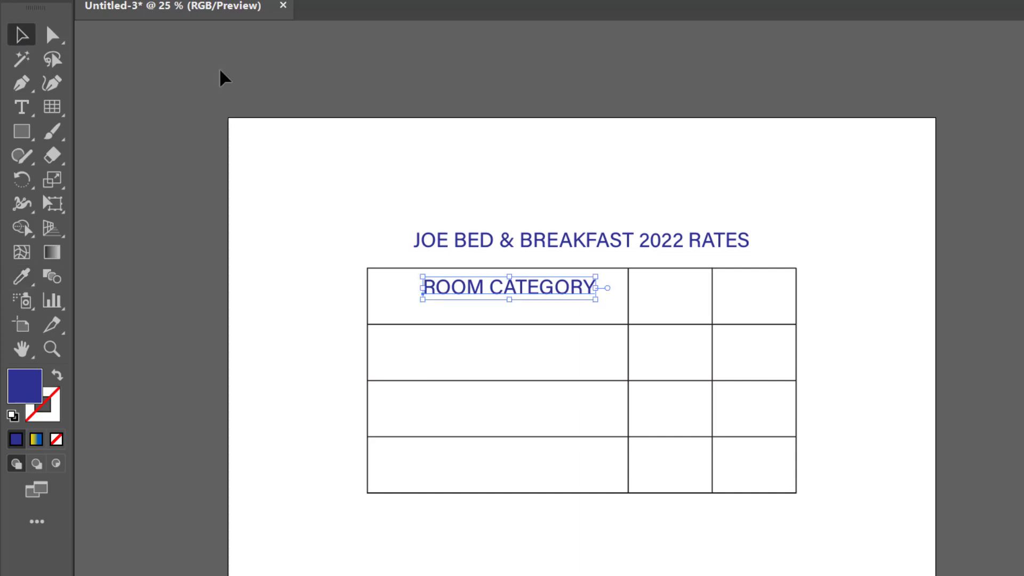
{"action": "left_click", "coordinate": [902, 230]}
{"action": "left_click_drag", "start_coordinate": [557, 291], "coordinate": [544, 300]}
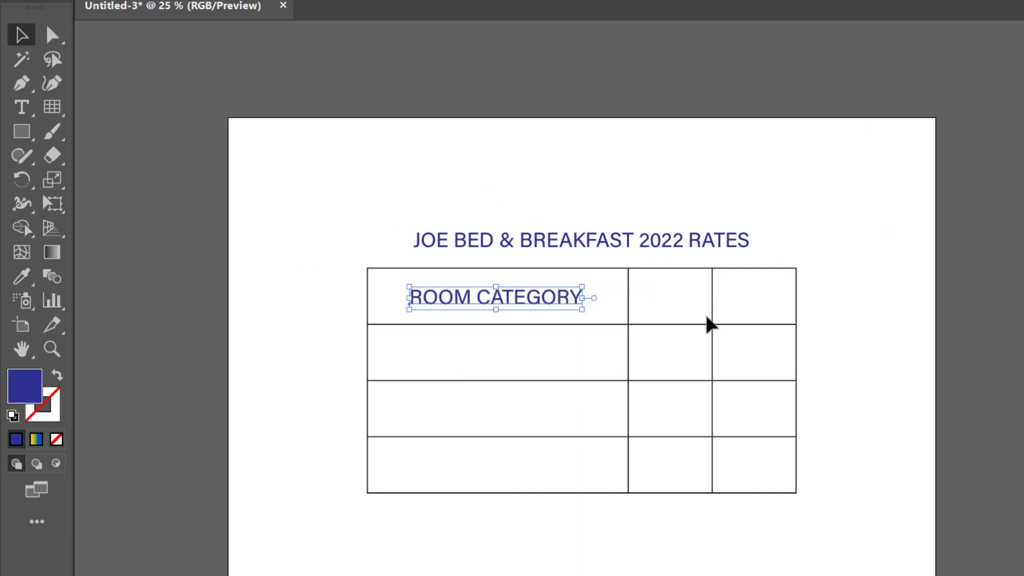
{"action": "left_click", "coordinate": [665, 316]}
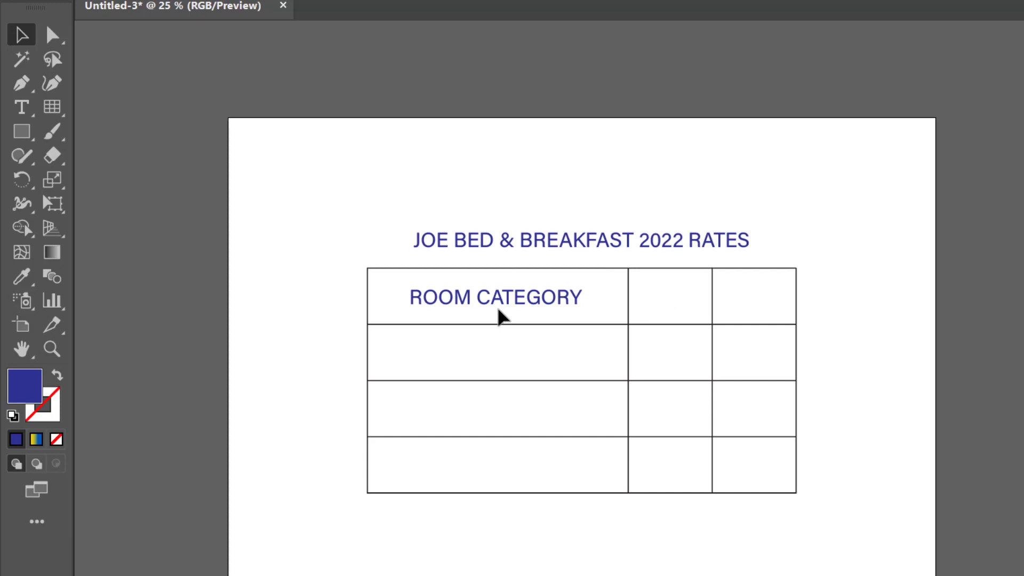
{"action": "left_click", "coordinate": [536, 301]}
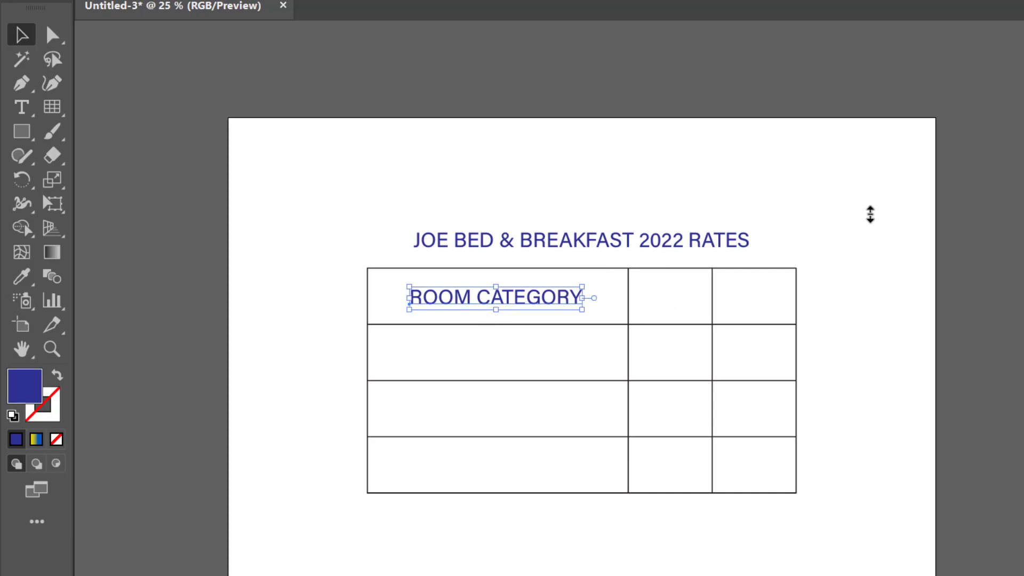
{"action": "left_click", "coordinate": [750, 273]}
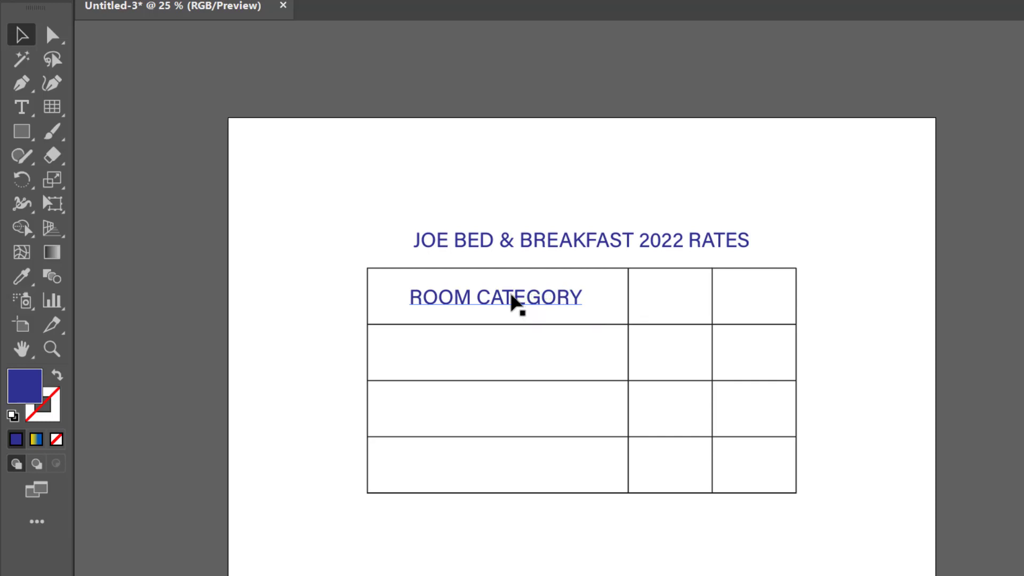
{"action": "left_click", "coordinate": [512, 303]}
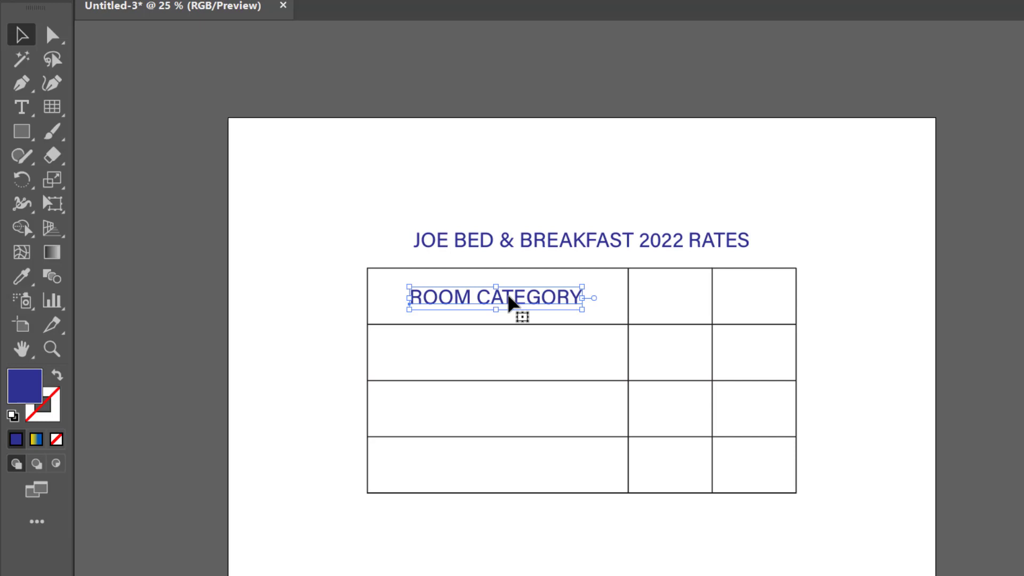
{"action": "key", "text": "ctrl+shift+a"}
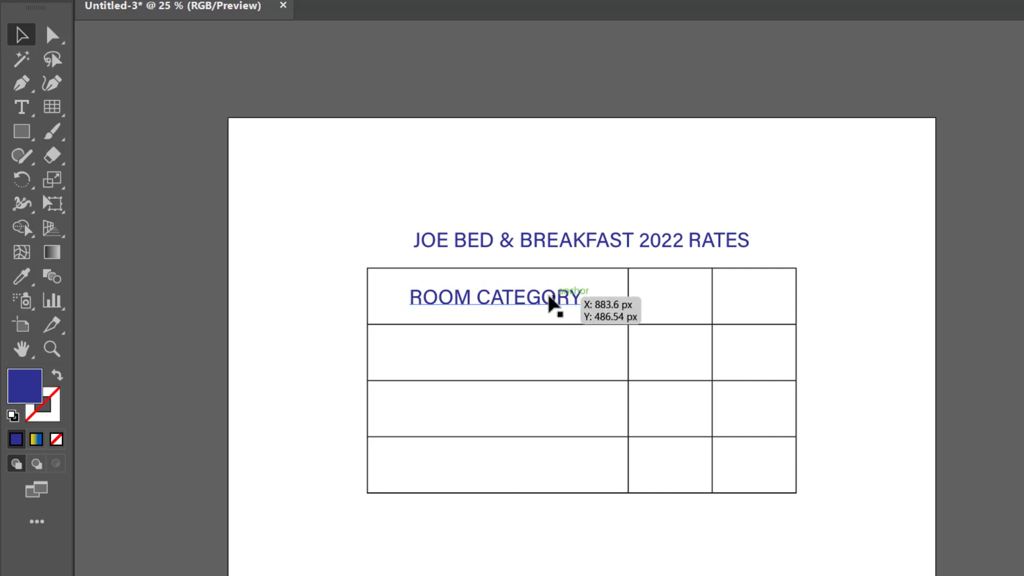
Duplicate the ROOM CATEGORY label into the second header cell and change the copy's text to "DOUBLE".
{"action": "left_click_drag", "start_coordinate": [549, 302], "coordinate": [783, 306]}
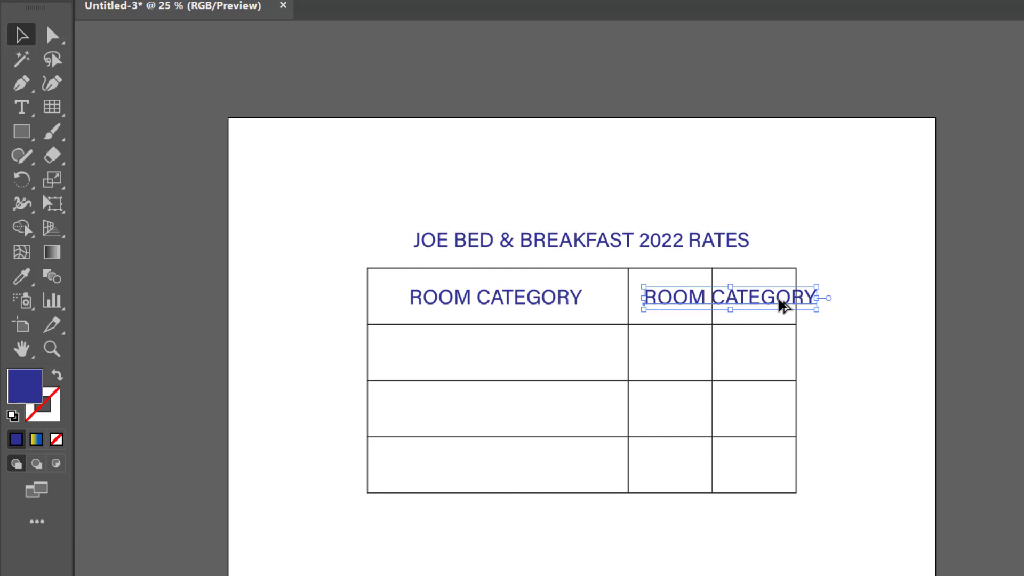
{"action": "key", "text": "t"}
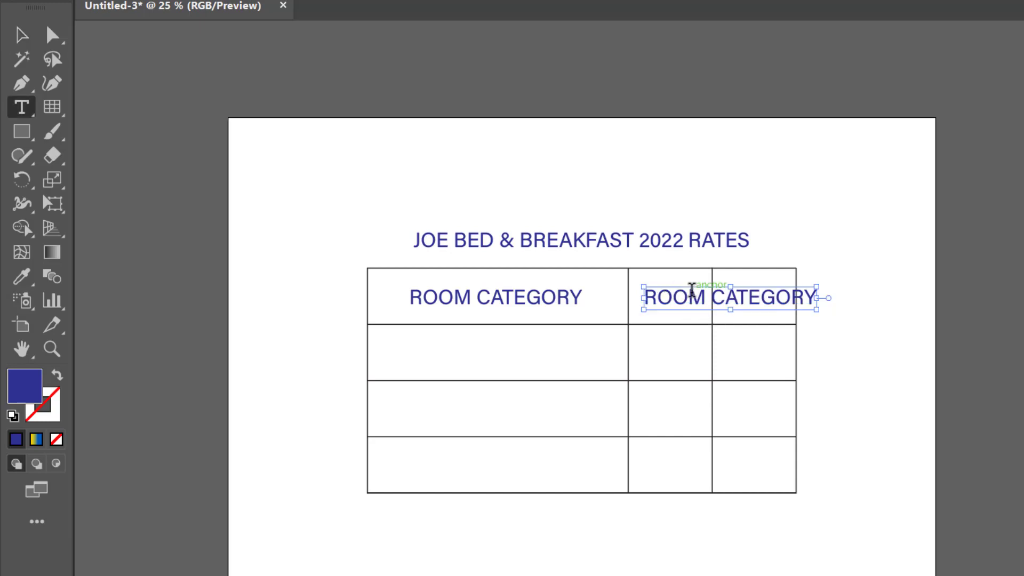
{"action": "triple_click", "coordinate": [691, 290]}
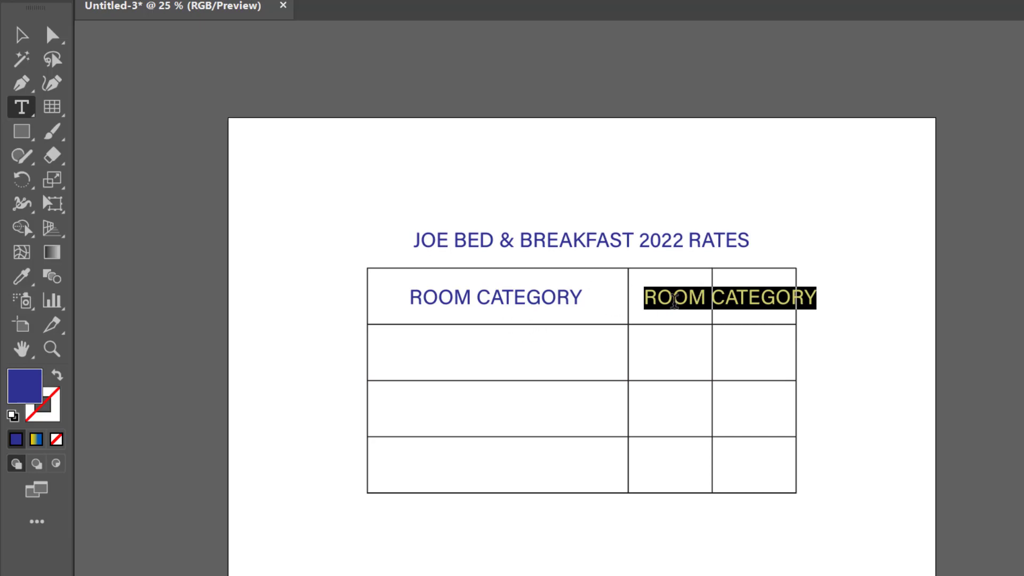
{"action": "type", "text": "DOUBLE"}
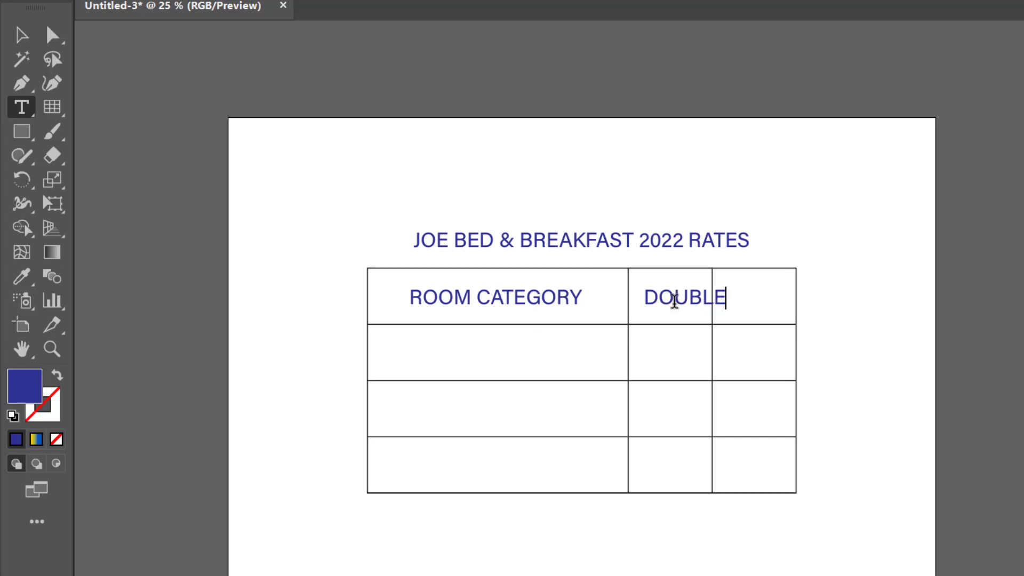
Nudge the DOUBLE label left until it sits between the second column's borders.
{"action": "left_click", "coordinate": [21, 35]}
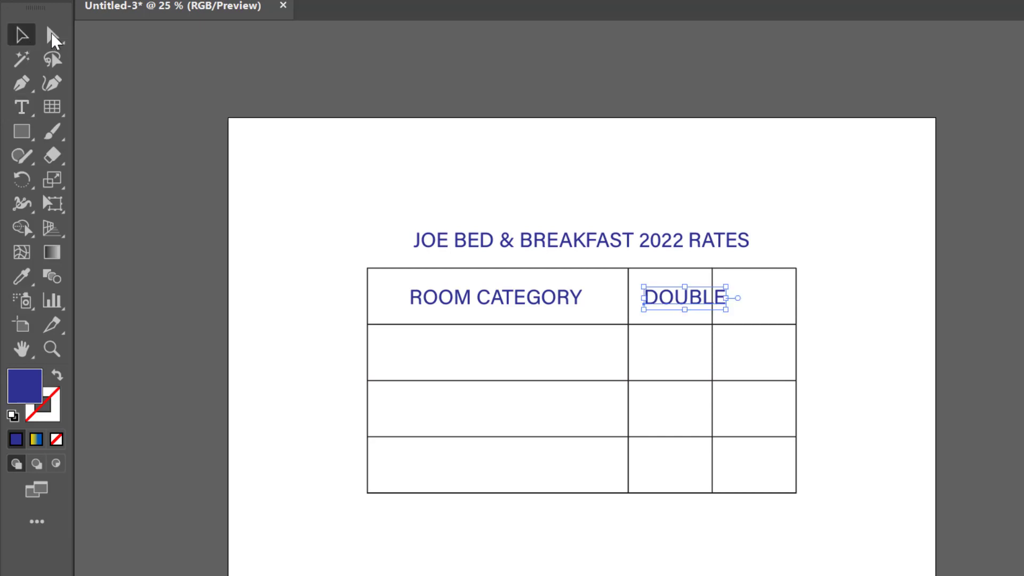
{"action": "key", "text": "Left"}
{"action": "key", "text": "Left"}
{"action": "key", "text": "Left"}
{"action": "key", "text": "Left"}
{"action": "key", "text": "Left"}
{"action": "key", "text": "Left"}
{"action": "key", "text": "Left"}
{"action": "key", "text": "Left"}
{"action": "key", "text": "Left"}
{"action": "key", "text": "Left"}
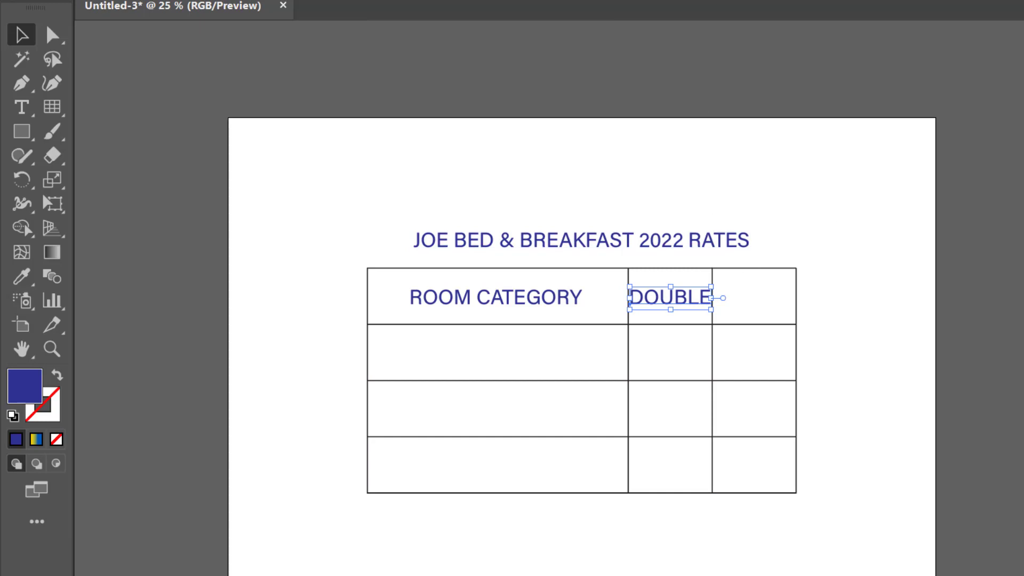
Reduce the DOUBLE label's font size to 50 pt.
{"action": "left_click", "coordinate": [629, 1]}
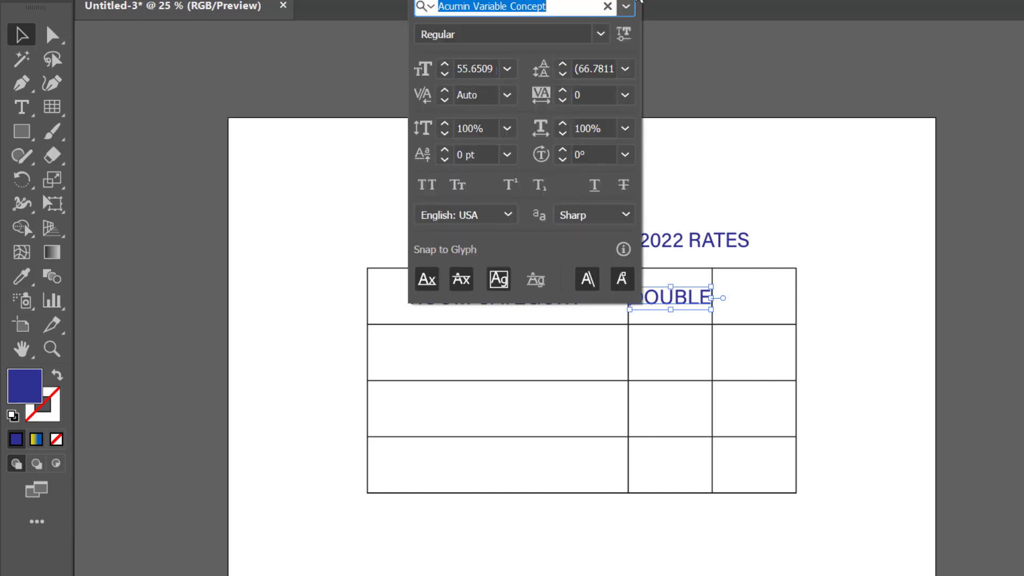
{"action": "left_click", "coordinate": [444, 73]}
{"action": "left_click", "coordinate": [444, 73]}
{"action": "left_click", "coordinate": [444, 73]}
{"action": "left_click", "coordinate": [445, 73]}
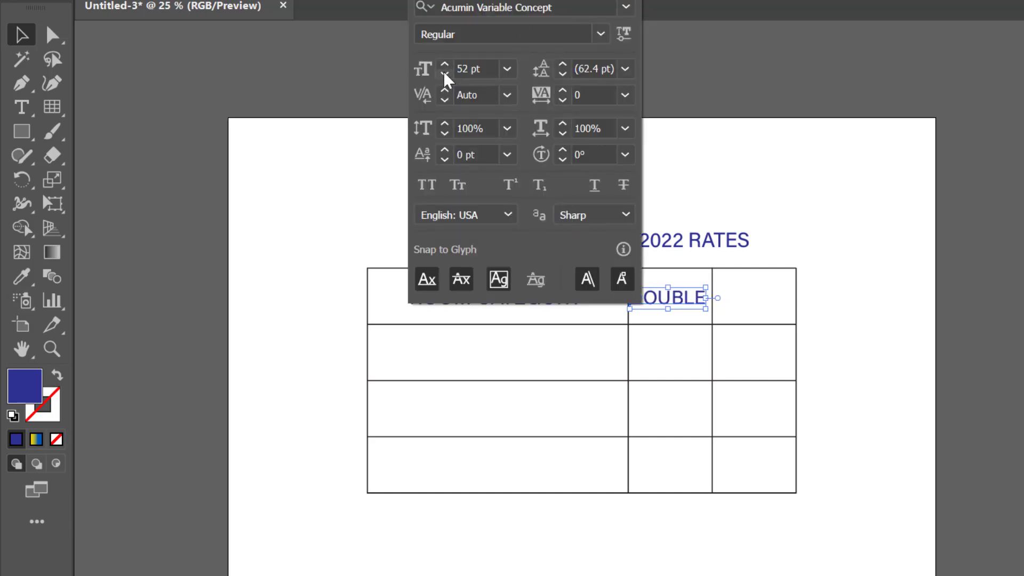
{"action": "left_click", "coordinate": [444, 73]}
{"action": "left_click", "coordinate": [444, 73]}
{"action": "left_click", "coordinate": [444, 73]}
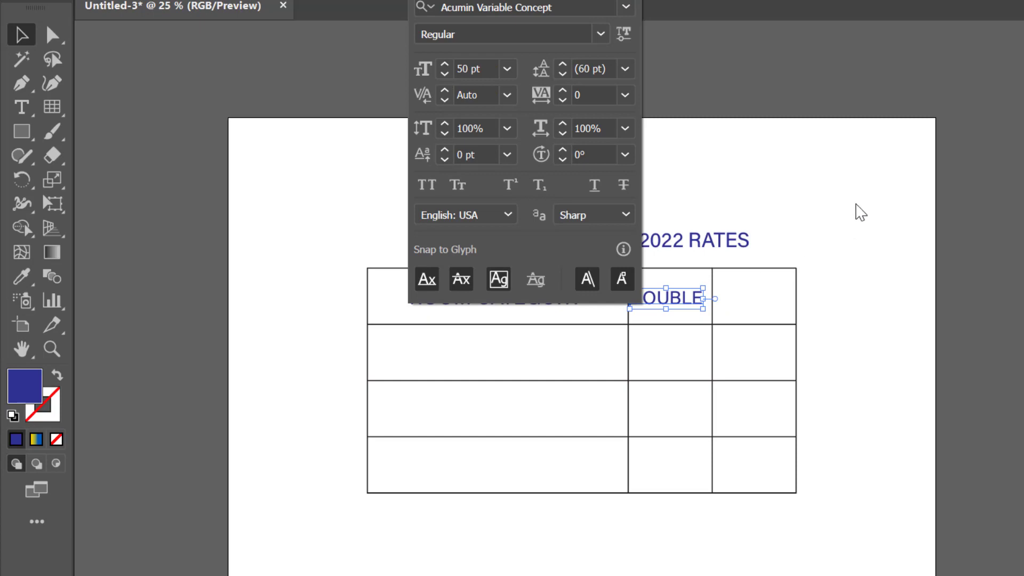
{"action": "left_click", "coordinate": [857, 210]}
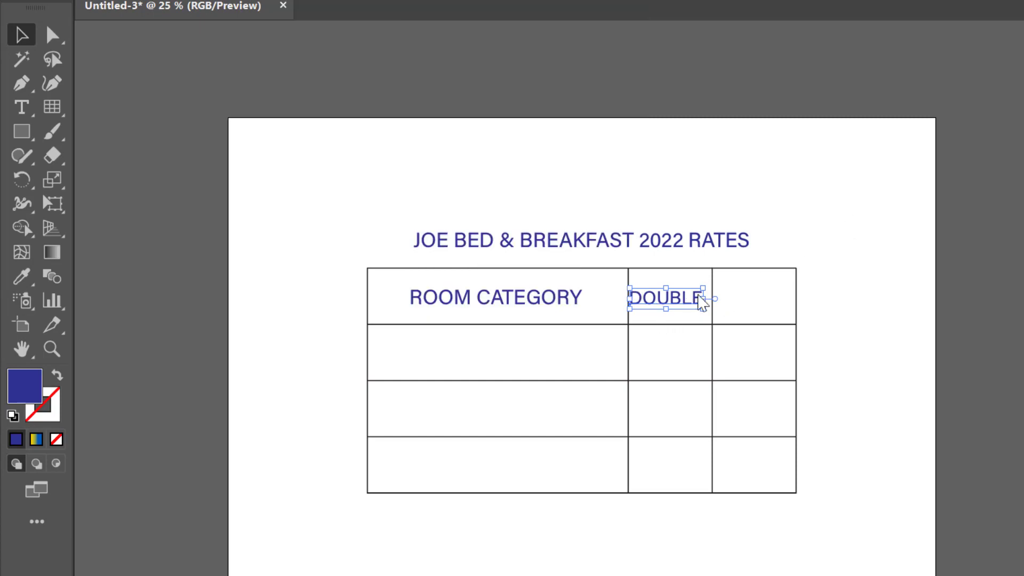
Nudge the DOUBLE label right until it is centred in the second header cell.
{"action": "key", "text": "Right"}
{"action": "key", "text": "Right"}
{"action": "key", "text": "Right"}
{"action": "key", "text": "Right"}
{"action": "key", "text": "Right"}
{"action": "key", "text": "Right"}
{"action": "key", "text": "Right"}
{"action": "key", "text": "Right"}
{"action": "key", "text": "Right"}
{"action": "key", "text": "Right"}
{"action": "key", "text": "Right"}
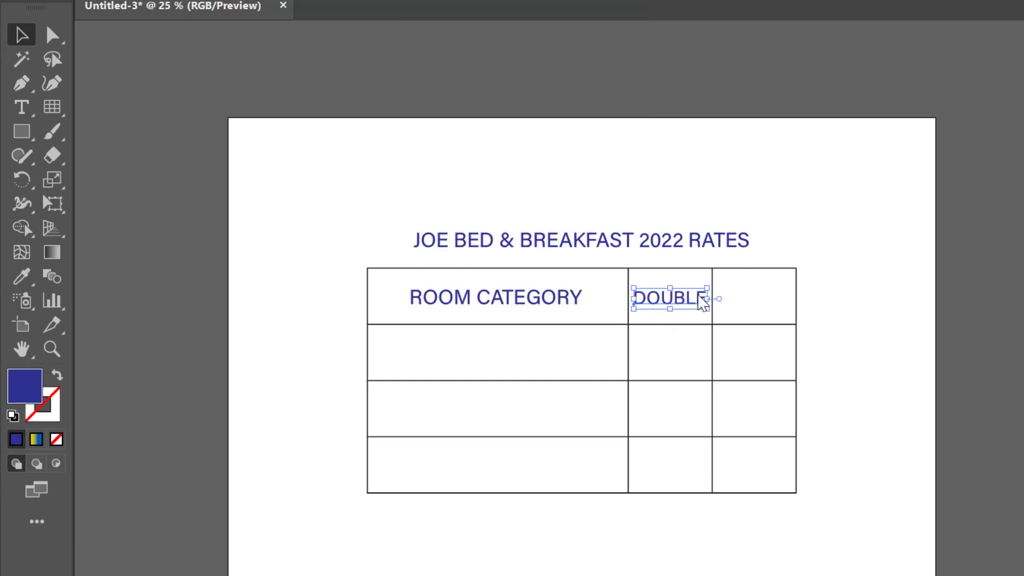
{"action": "left_click", "coordinate": [898, 206]}
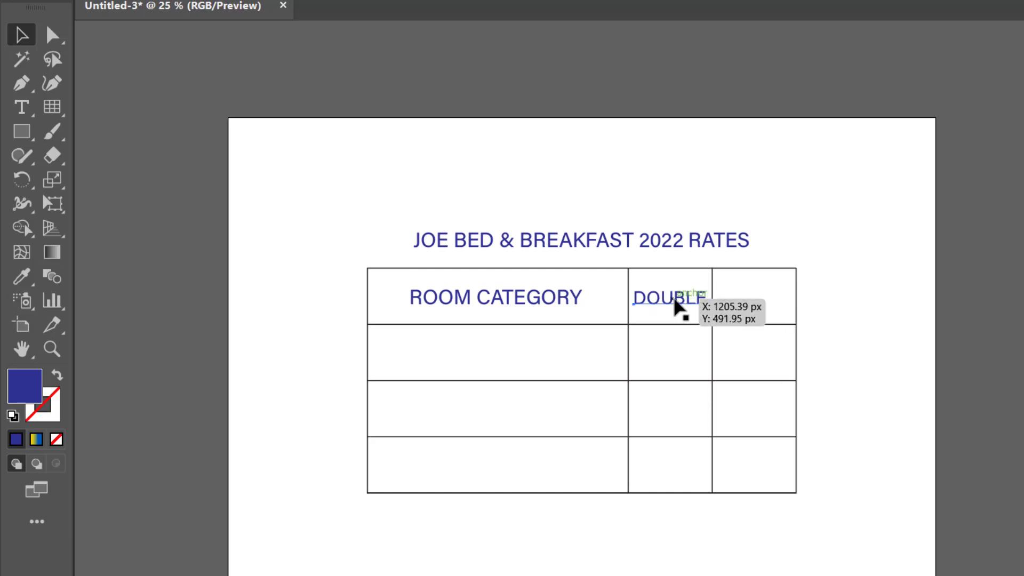
Duplicate the DOUBLE label into the third header cell and change the copy's text to "SINGLE".
{"action": "left_click", "coordinate": [674, 297]}
{"action": "left_click", "coordinate": [820, 249]}
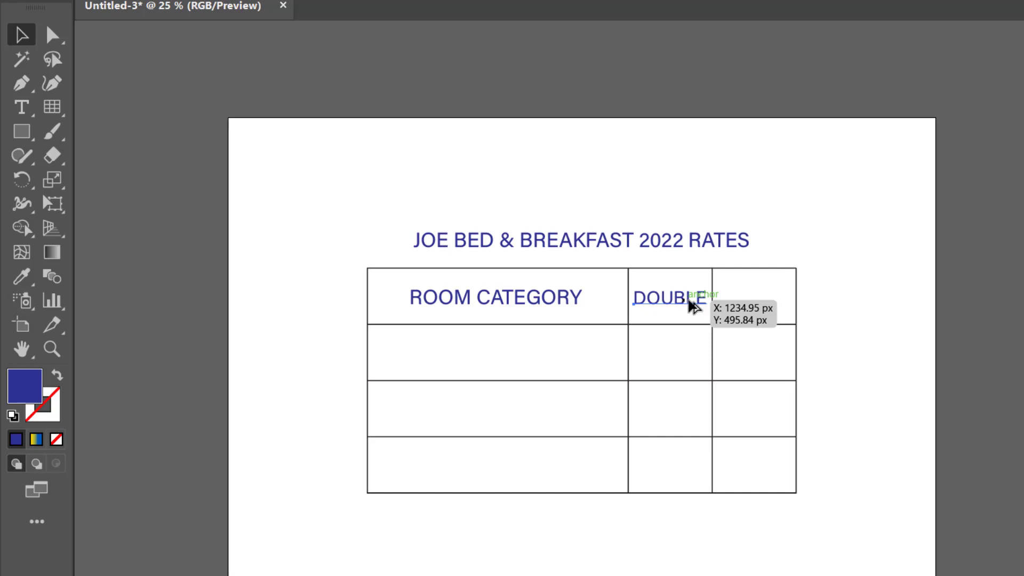
{"action": "left_click_drag", "start_coordinate": [684, 302], "coordinate": [768, 300]}
{"action": "key", "text": "t"}
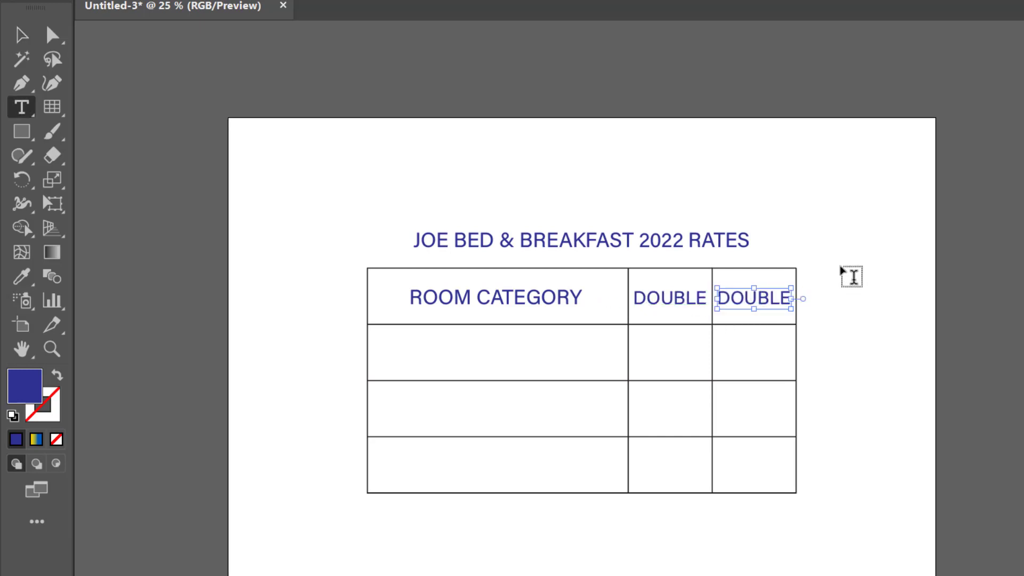
{"action": "key", "text": "ctrl+a"}
{"action": "type", "text": "SINGLE"}
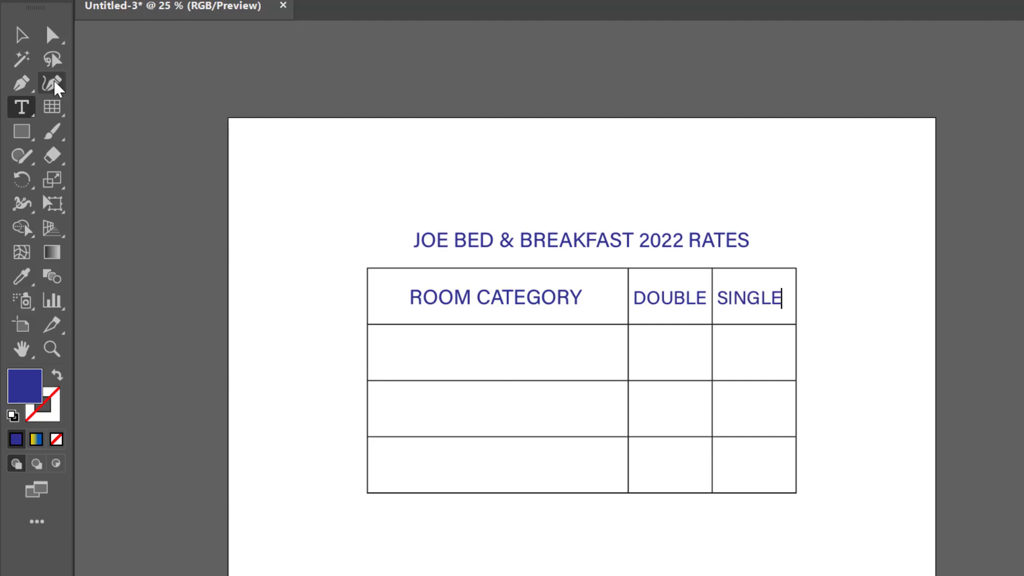
{"action": "left_click", "coordinate": [22, 35]}
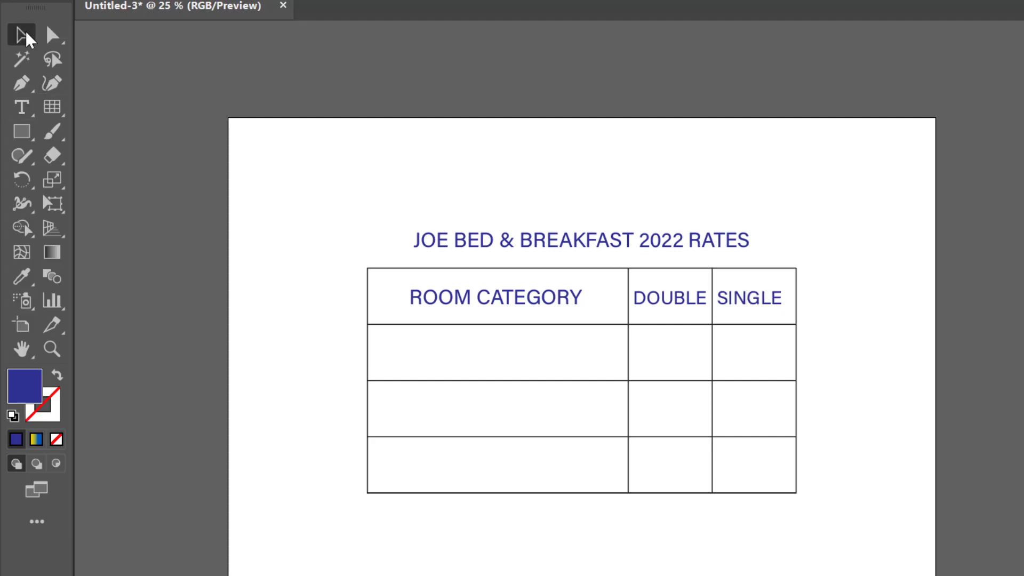
{"action": "left_click", "coordinate": [865, 155]}
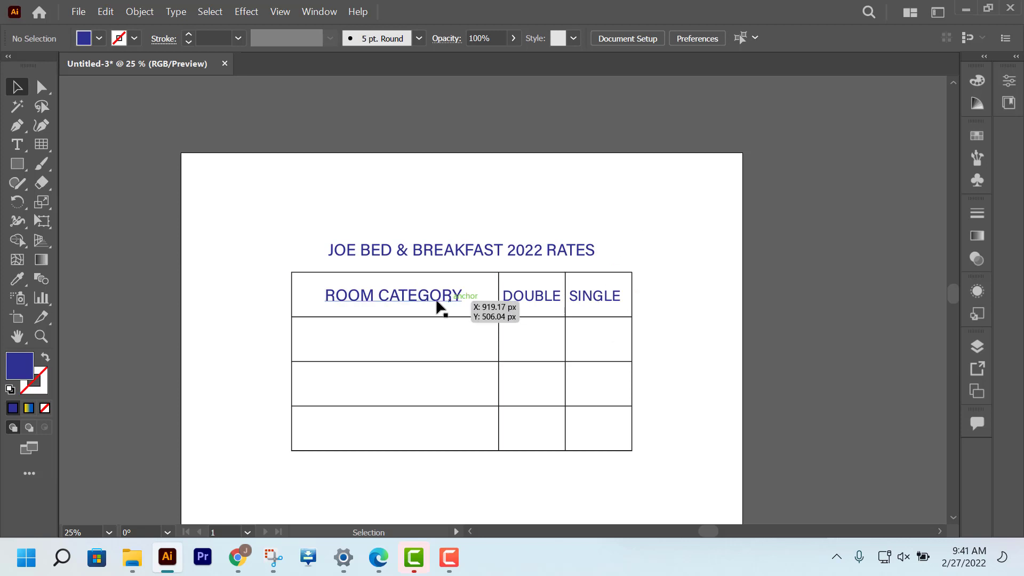
{"action": "left_click", "coordinate": [394, 299]}
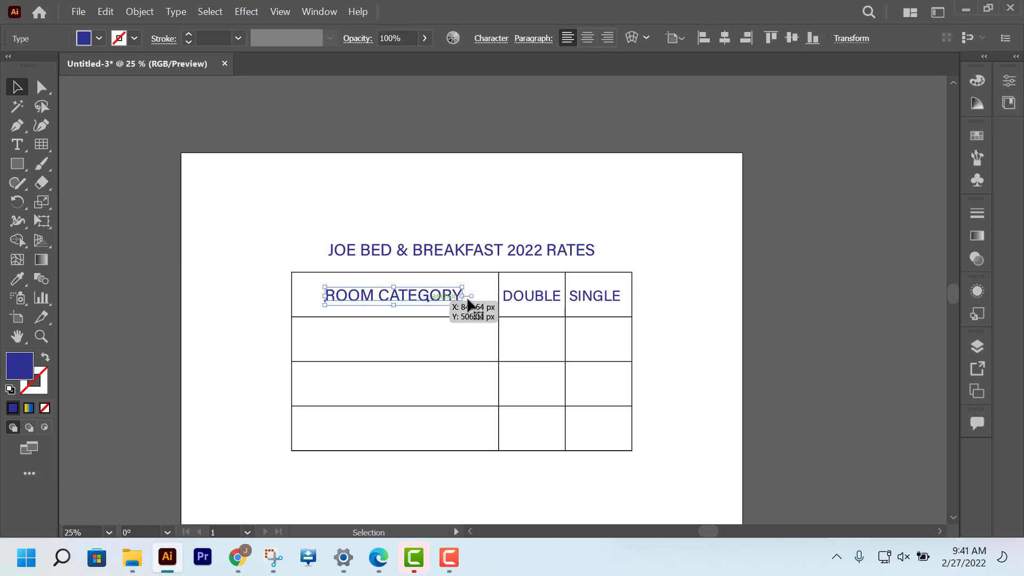
{"action": "left_click", "coordinate": [532, 296], "text": "shift"}
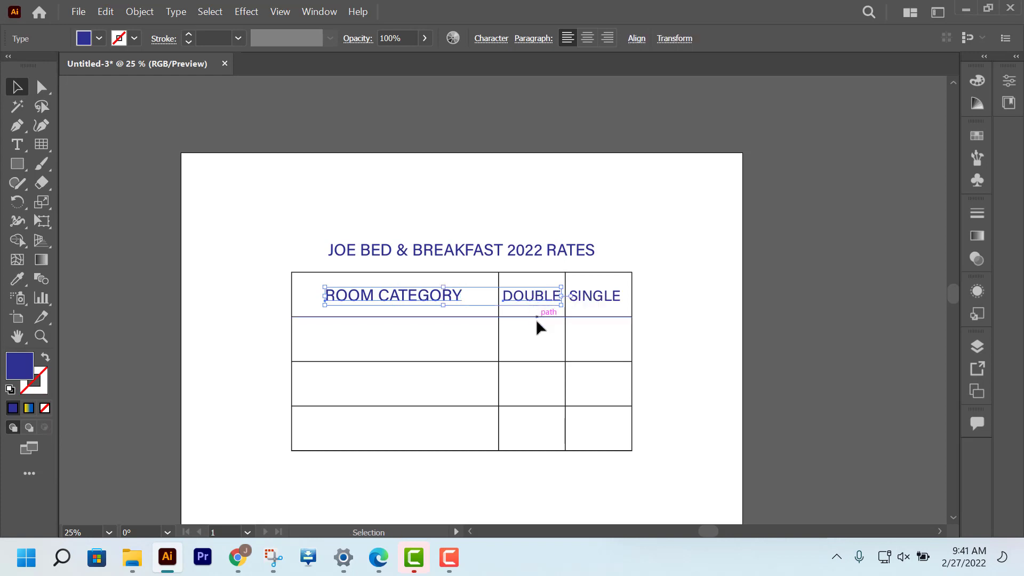
{"action": "left_click", "coordinate": [602, 300], "text": "shift"}
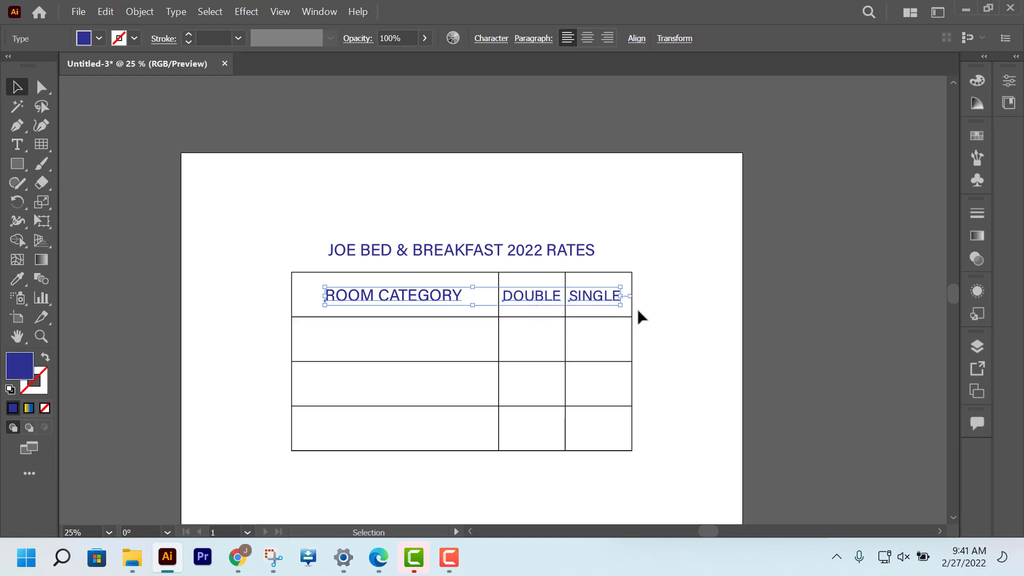
{"action": "left_click", "coordinate": [743, 272]}
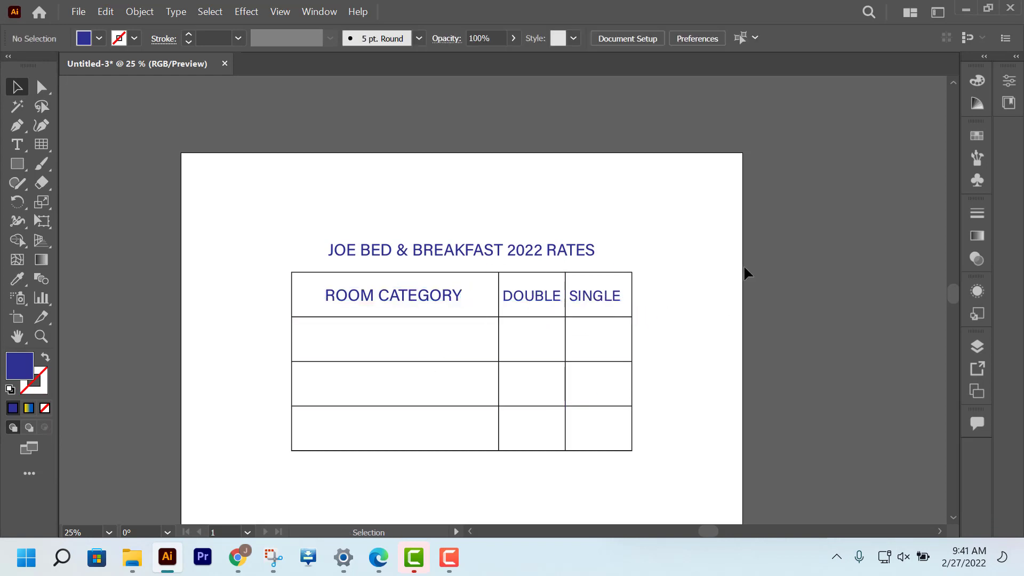
Duplicate the ROOM CATEGORY, DOUBLE and SINGLE header labels together into each of the three empty rows below.
{"action": "left_click", "coordinate": [391, 300]}
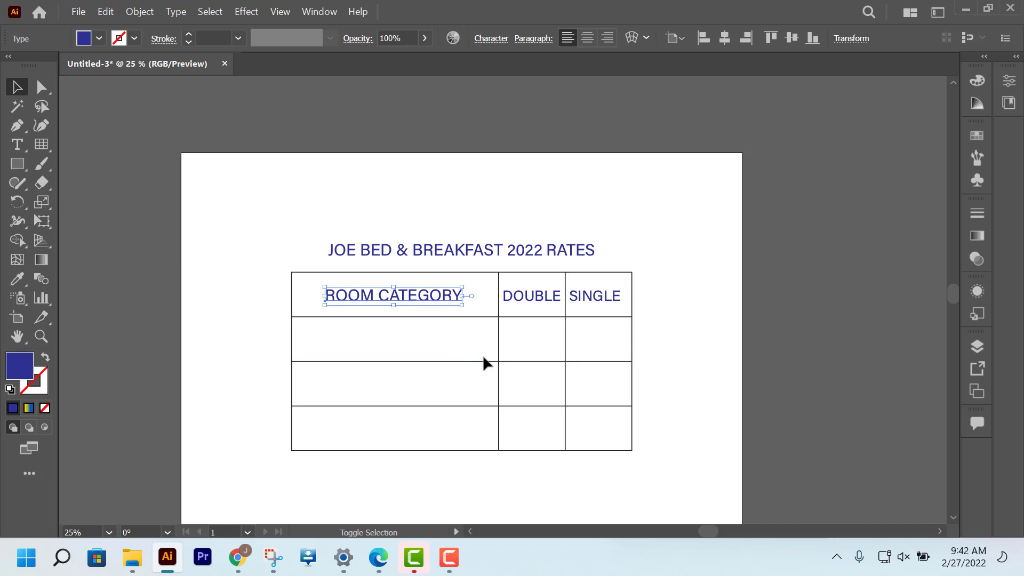
{"action": "left_click", "coordinate": [520, 302], "text": "shift"}
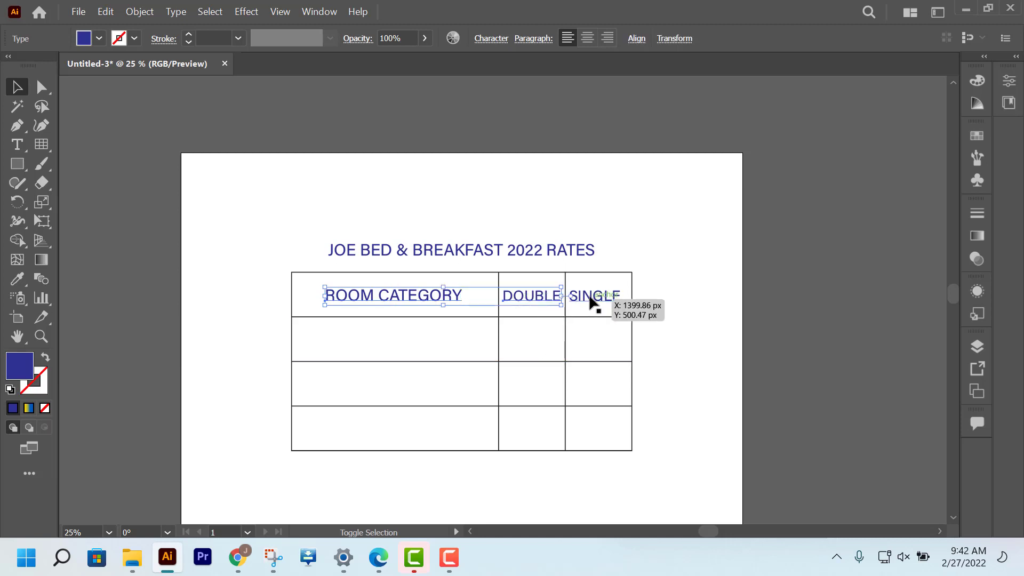
{"action": "left_click", "coordinate": [592, 302], "text": "shift"}
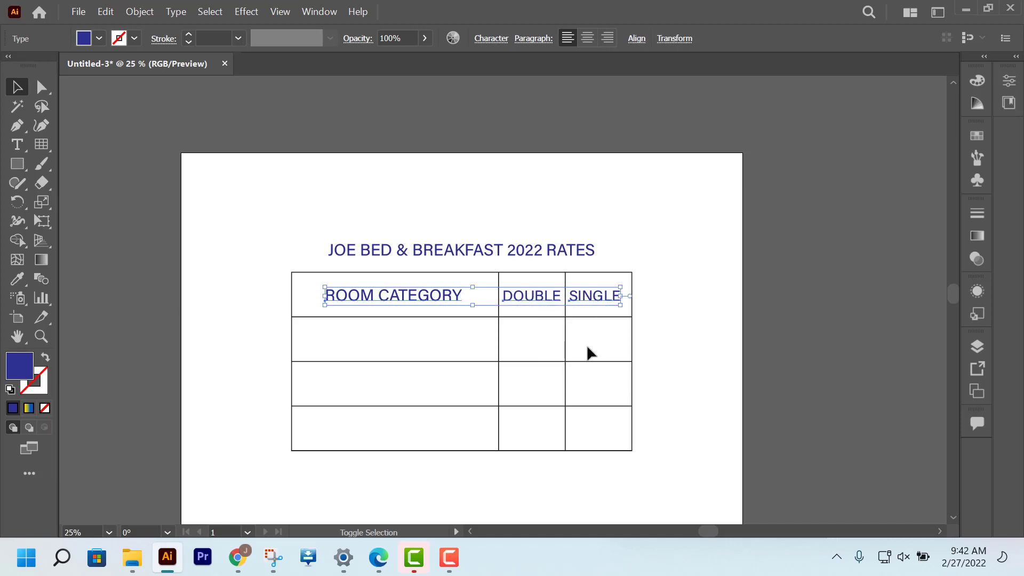
{"action": "left_click", "coordinate": [478, 255], "text": "shift"}
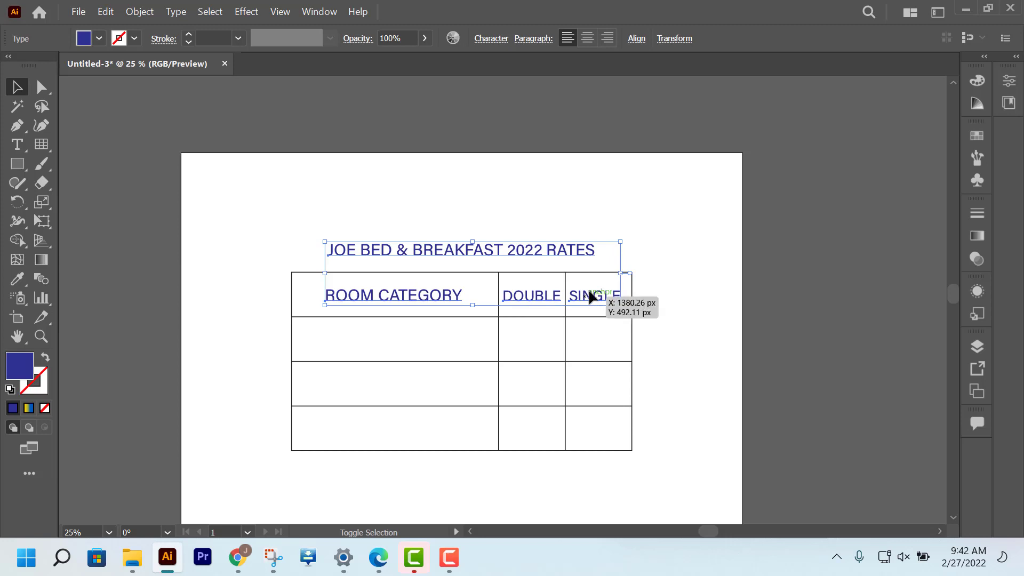
{"action": "left_click", "coordinate": [514, 254], "text": "shift"}
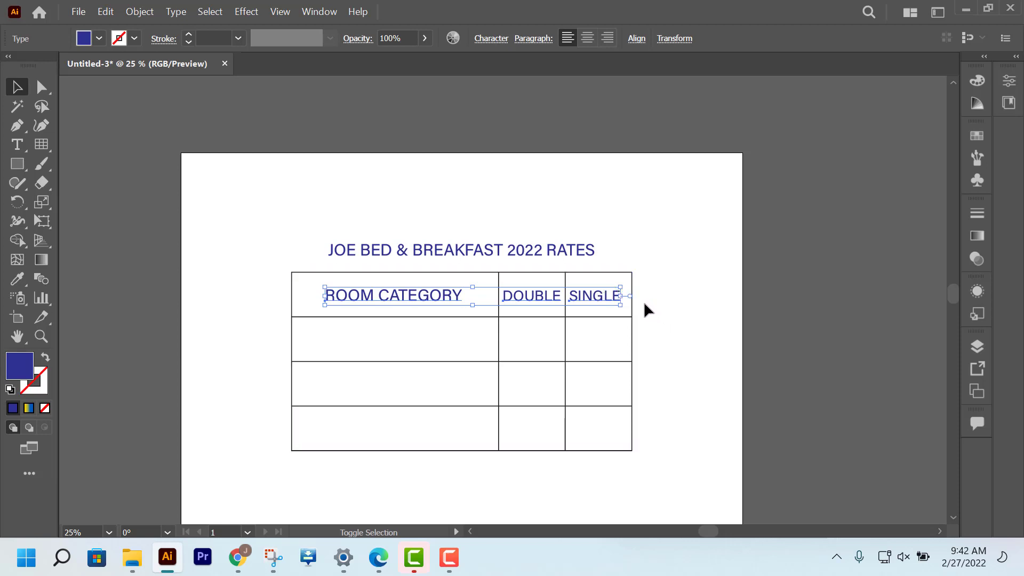
{"action": "left_click", "coordinate": [606, 301], "text": "shift"}
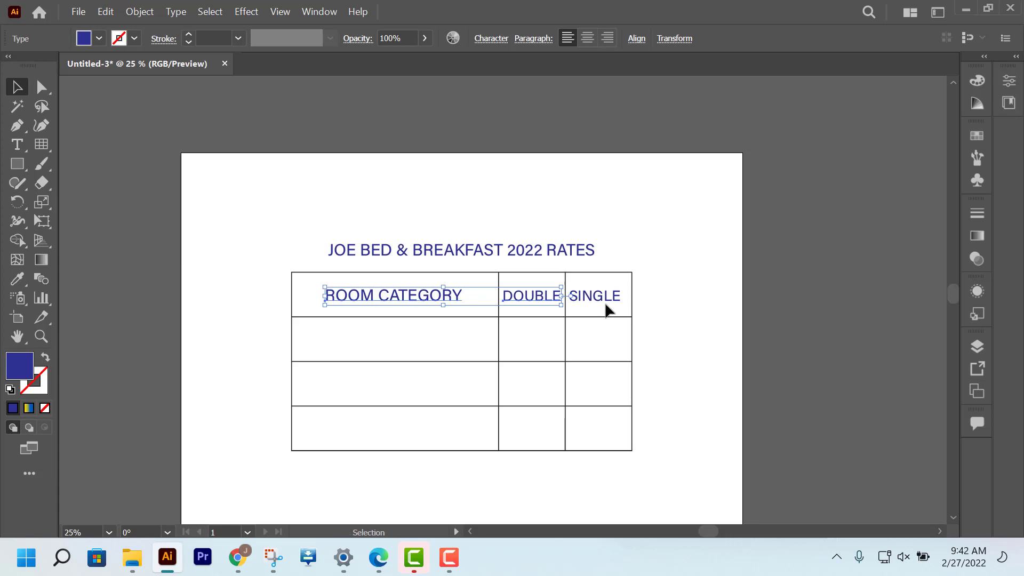
{"action": "left_click", "coordinate": [601, 299], "text": "shift"}
{"action": "left_click", "coordinate": [600, 295], "text": "shift"}
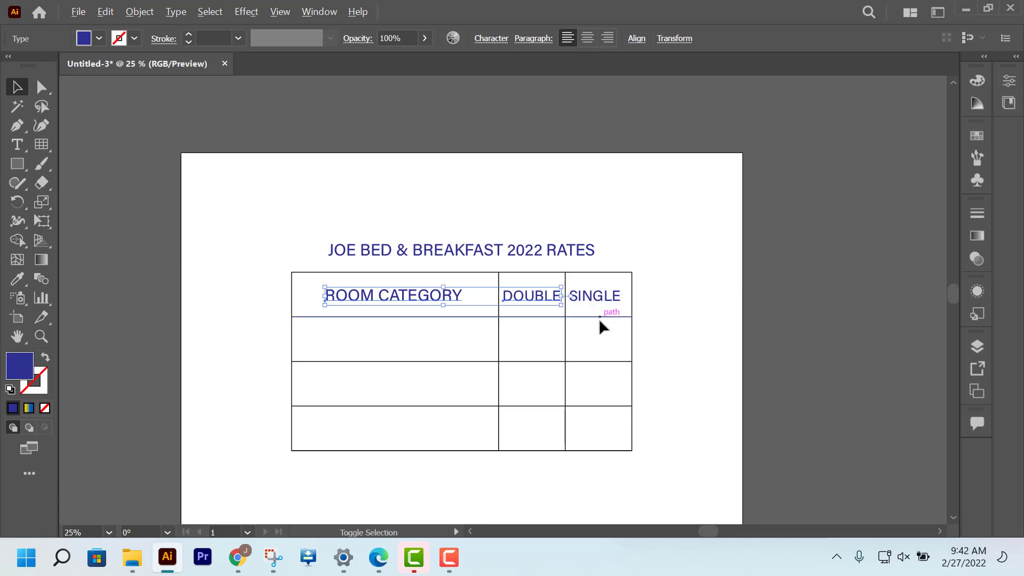
{"action": "left_click", "coordinate": [598, 297], "text": "shift"}
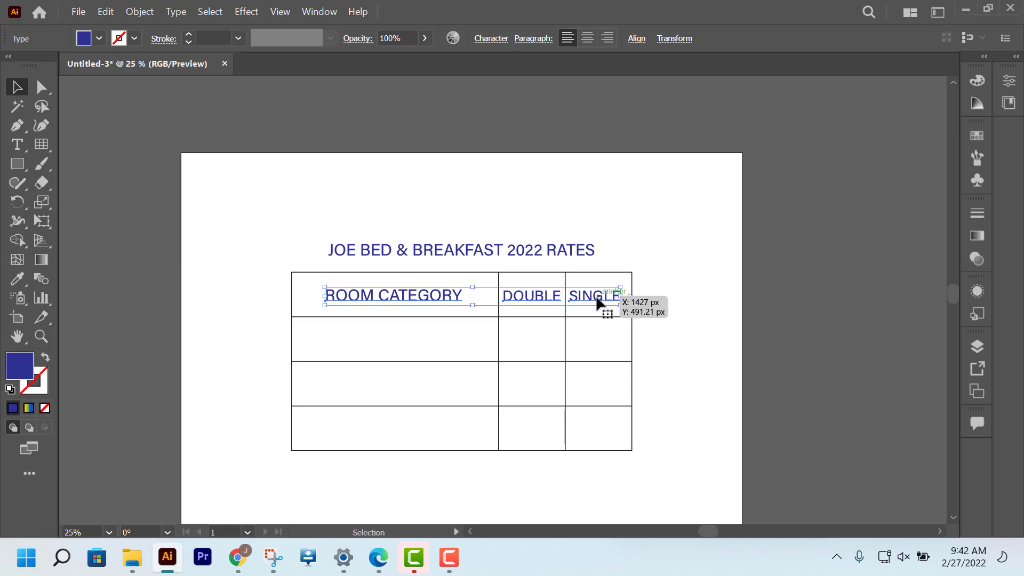
{"action": "left_click_drag", "start_coordinate": [597, 302], "coordinate": [600, 341]}
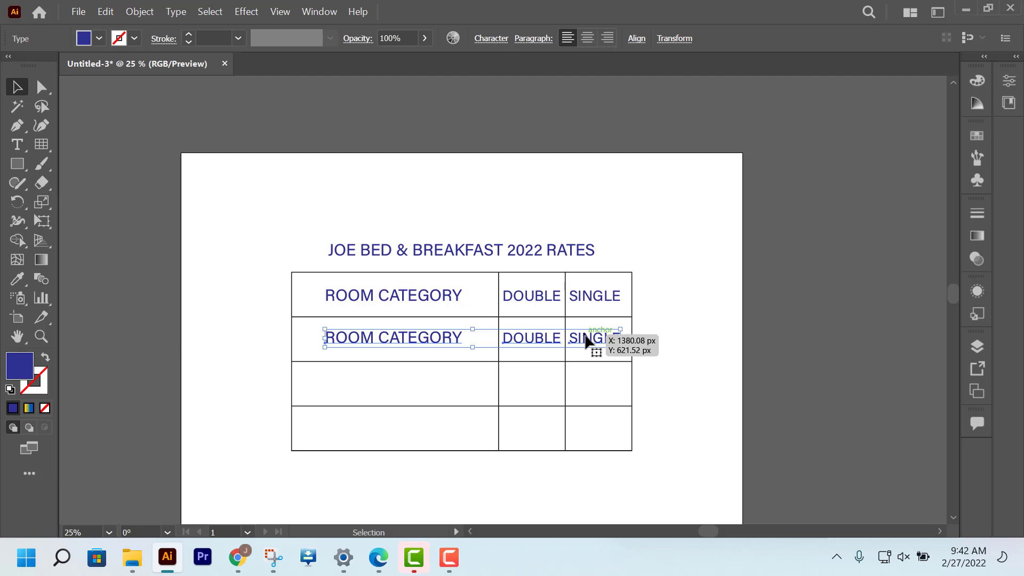
{"action": "left_click_drag", "start_coordinate": [588, 348], "coordinate": [613, 428]}
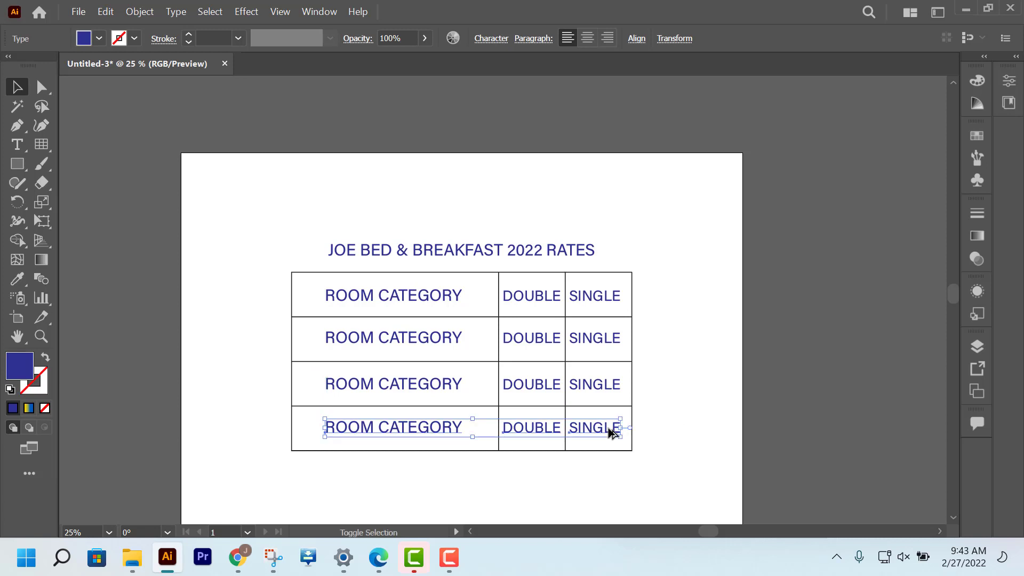
{"action": "left_click", "coordinate": [667, 312]}
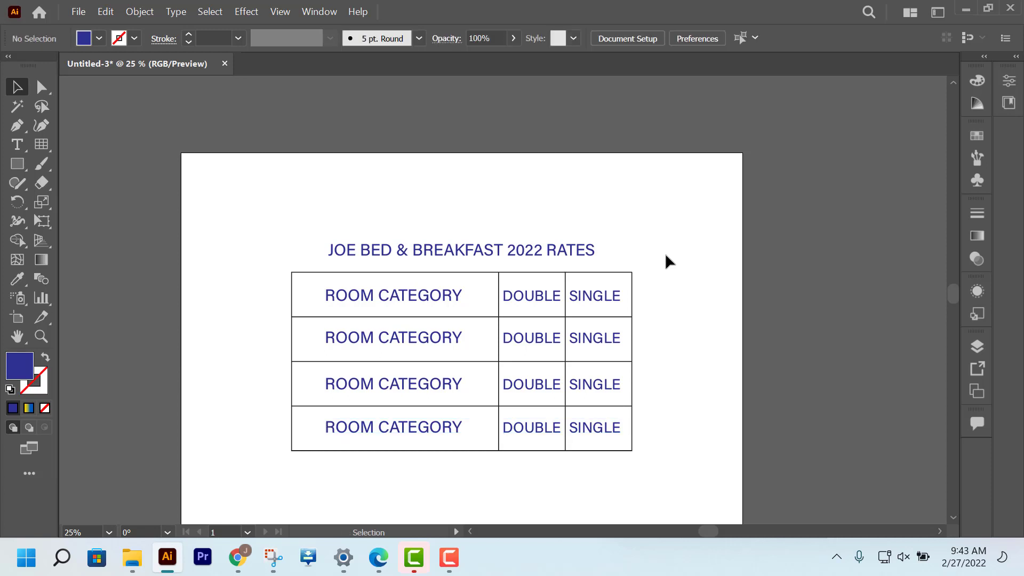
Change the second row's room label to "STANDARD ROOM".
{"action": "key", "text": "t"}
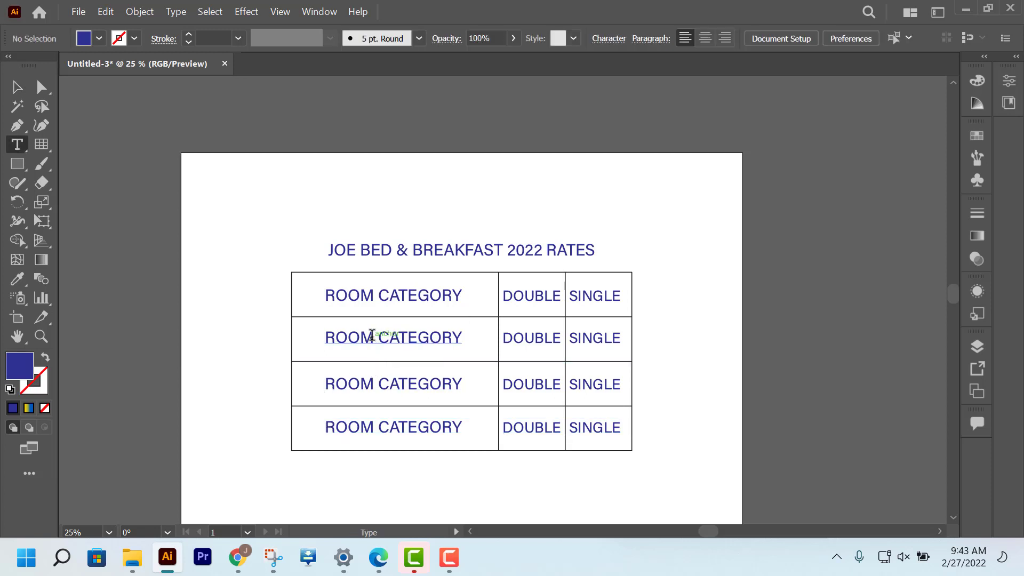
{"action": "triple_click", "coordinate": [434, 330]}
{"action": "type", "text": "STAND"}
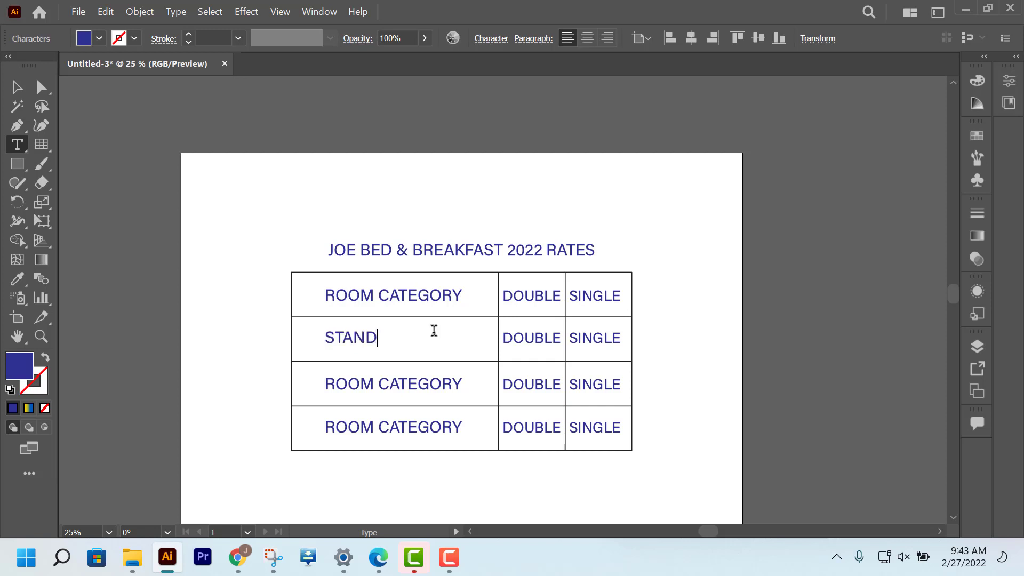
{"action": "type", "text": "ARD ROOM"}
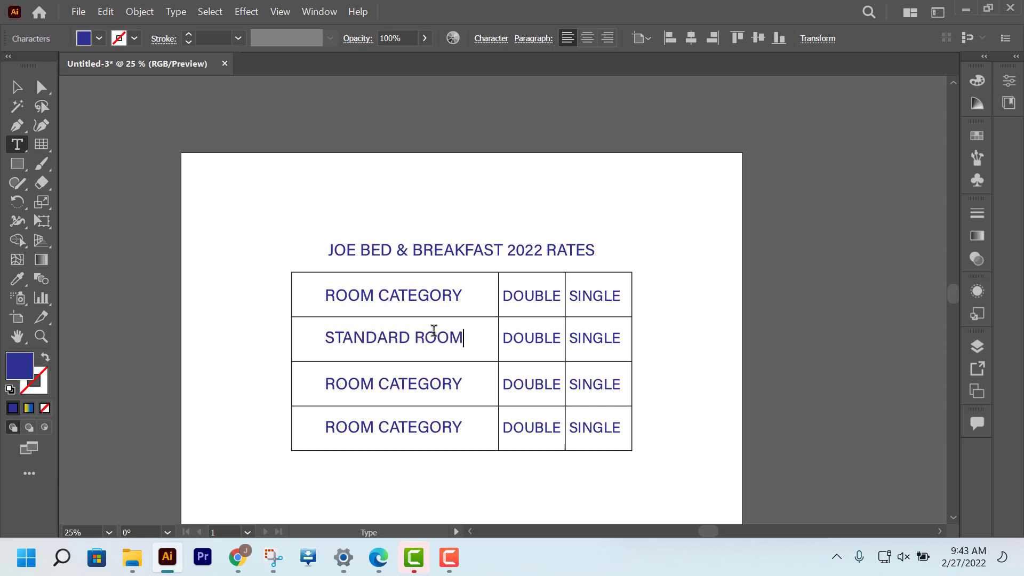
Replace the standard room's double and single placeholder labels with "$100" and "$80".
{"action": "left_click_drag", "start_coordinate": [505, 338], "coordinate": [568, 337]}
{"action": "type", "text": "$100"}
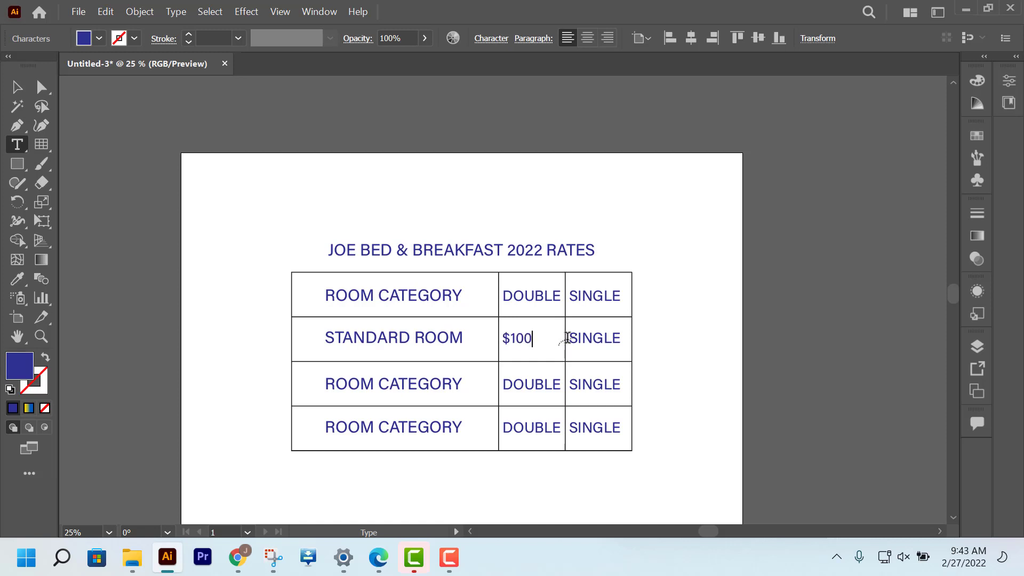
{"action": "left_click_drag", "start_coordinate": [573, 335], "coordinate": [620, 334]}
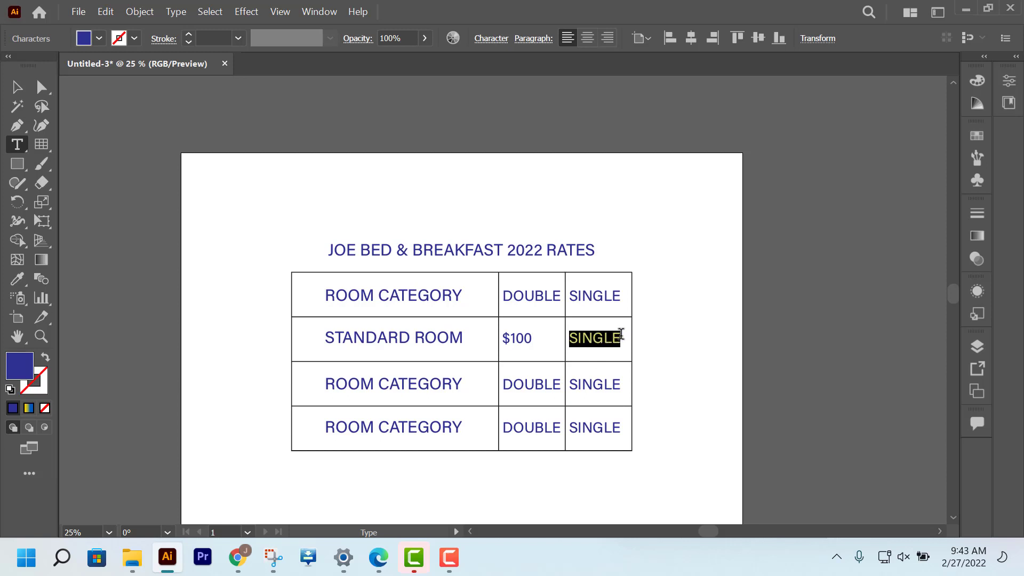
{"action": "type", "text": "$"}
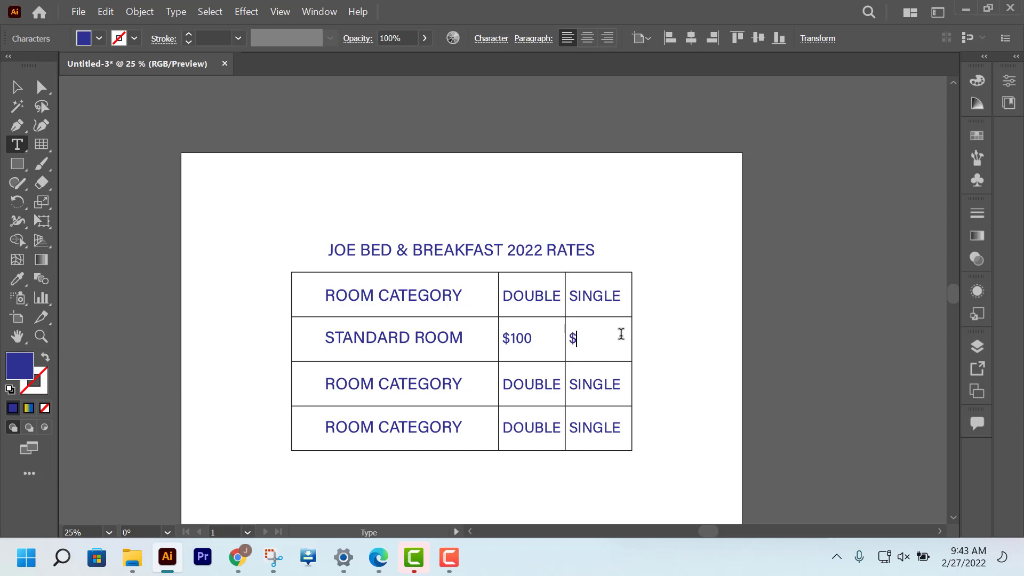
{"action": "type", "text": "8-"}
{"action": "left_click", "coordinate": [18, 87]}
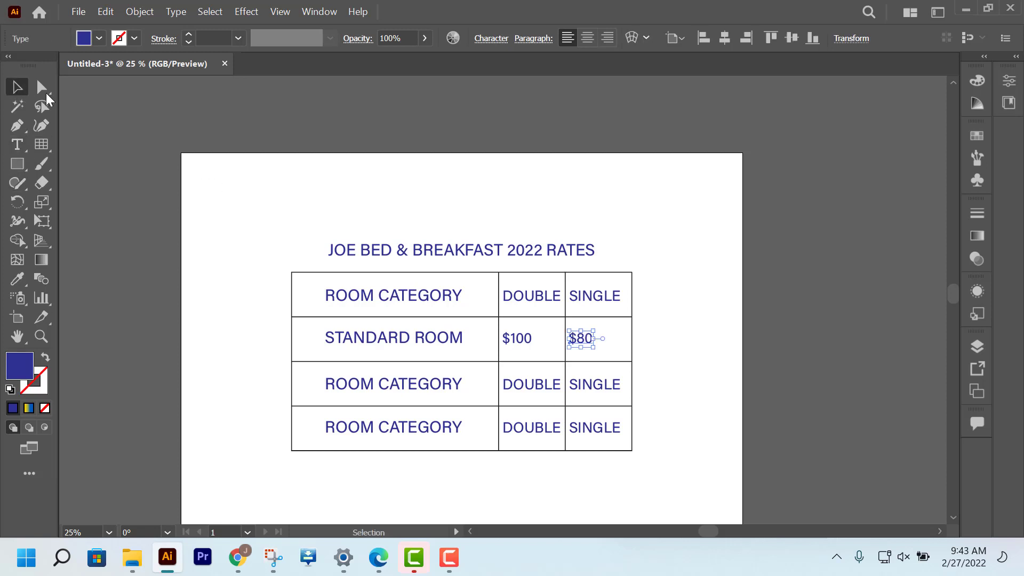
Change the third row's room label to "COMFORT ROOM".
{"action": "double_click", "coordinate": [391, 386]}
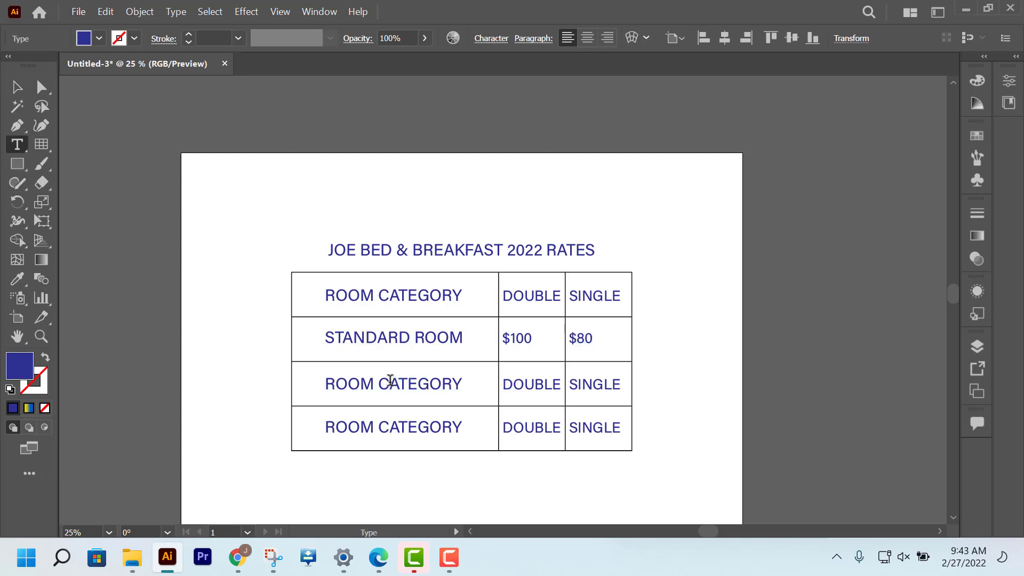
{"action": "key", "text": "ctrl+a"}
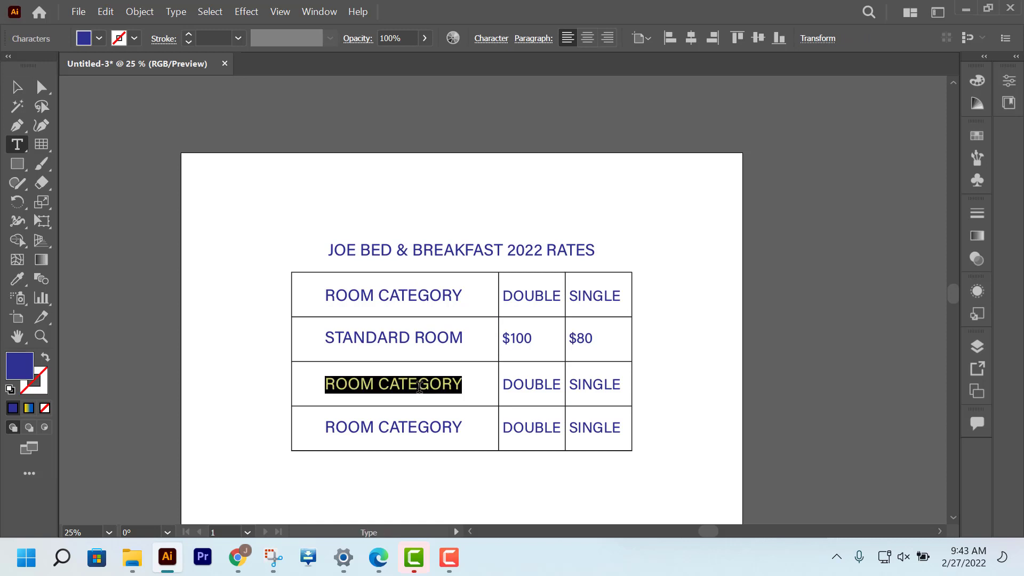
{"action": "type", "text": "COMFORT ROOM"}
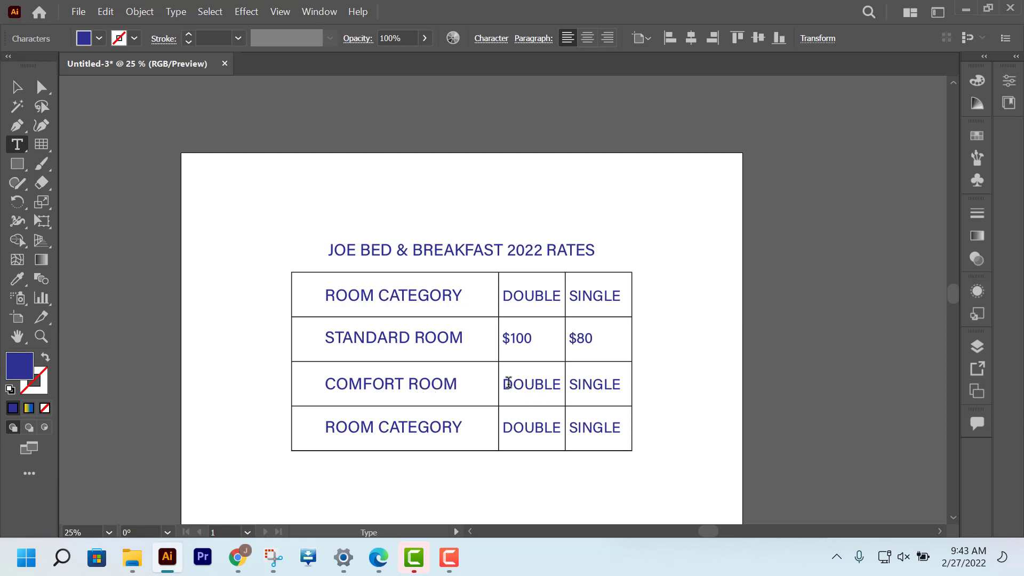
Replace the comfort room's double and single placeholder labels with "$120" and "$100".
{"action": "left_click_drag", "start_coordinate": [505, 381], "coordinate": [578, 385]}
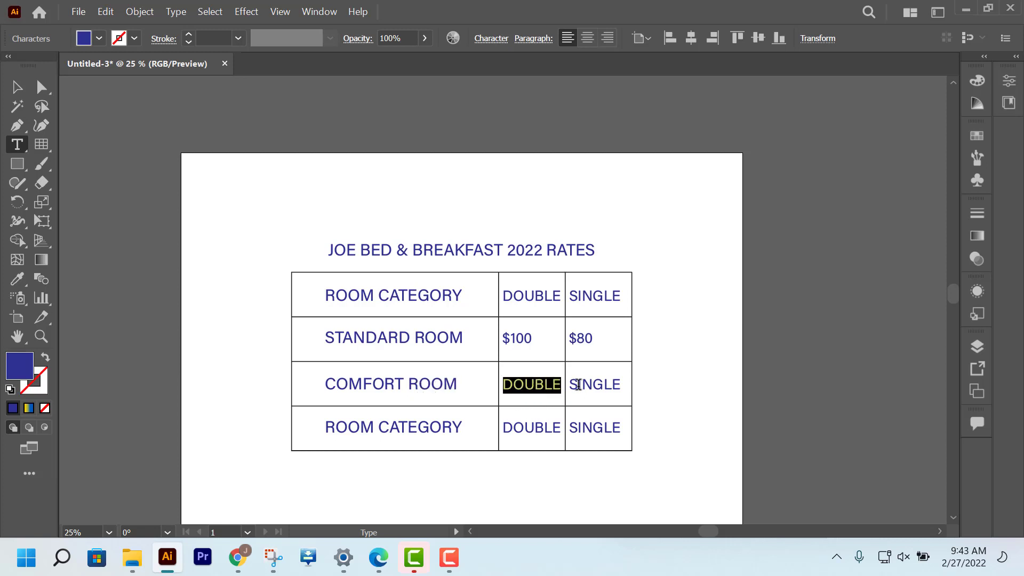
{"action": "type", "text": "$"}
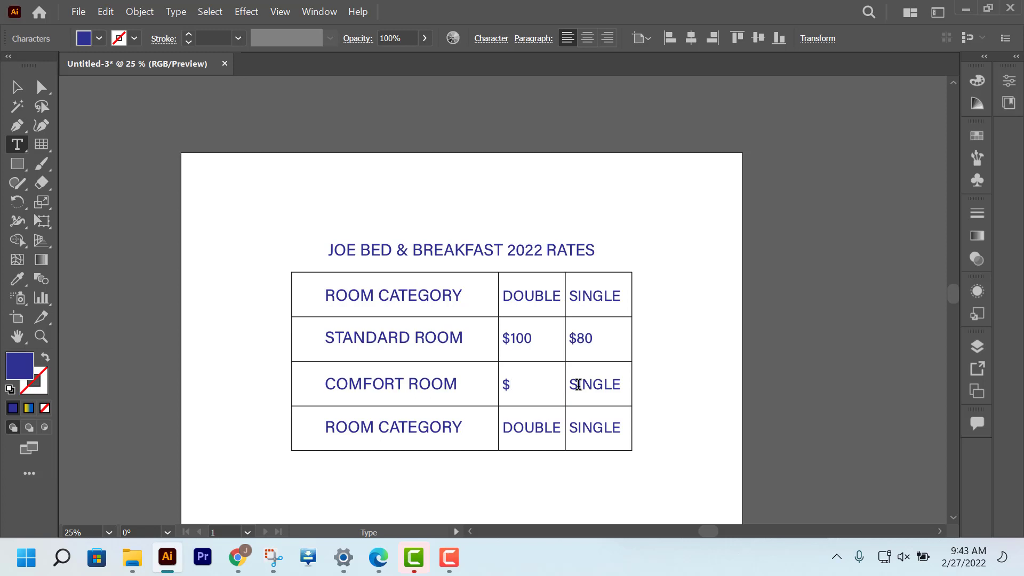
{"action": "type", "text": "120"}
{"action": "left_click_drag", "start_coordinate": [573, 384], "coordinate": [652, 384]}
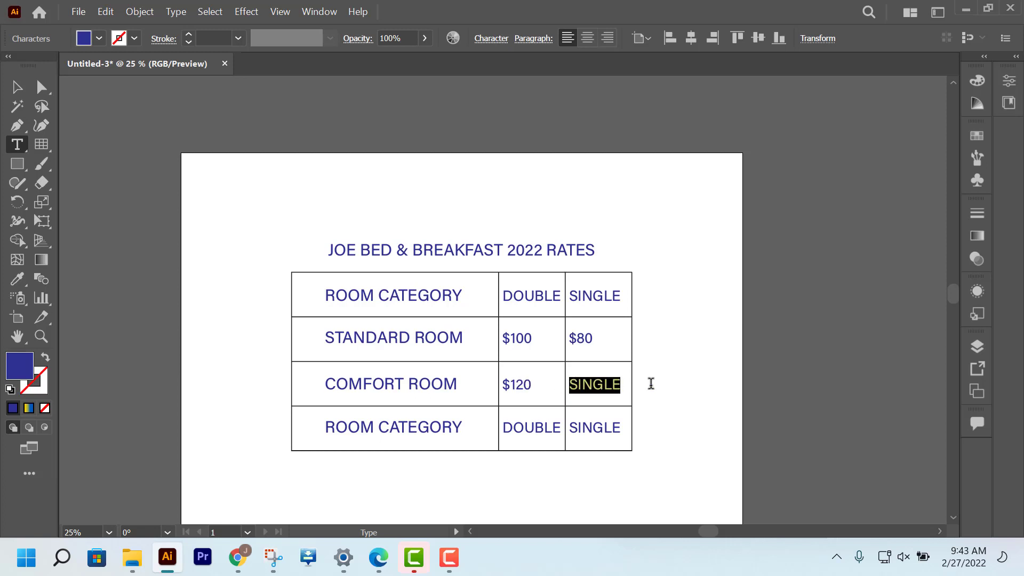
{"action": "type", "text": "$"}
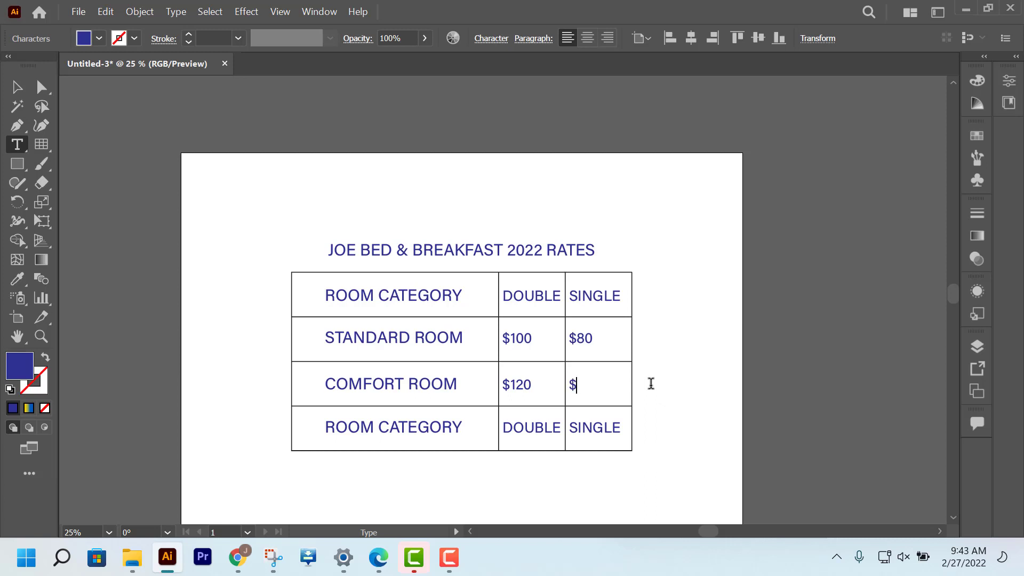
{"action": "type", "text": "100"}
Change the last row's room label to "SUPERIOR ROOM".
{"action": "triple_click", "coordinate": [351, 425]}
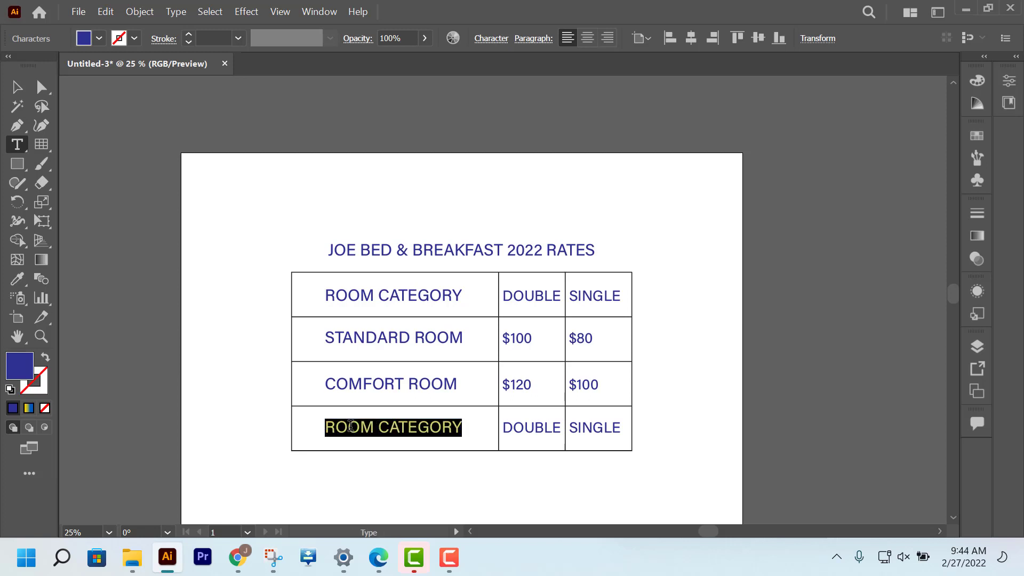
{"action": "type", "text": "SUPER"}
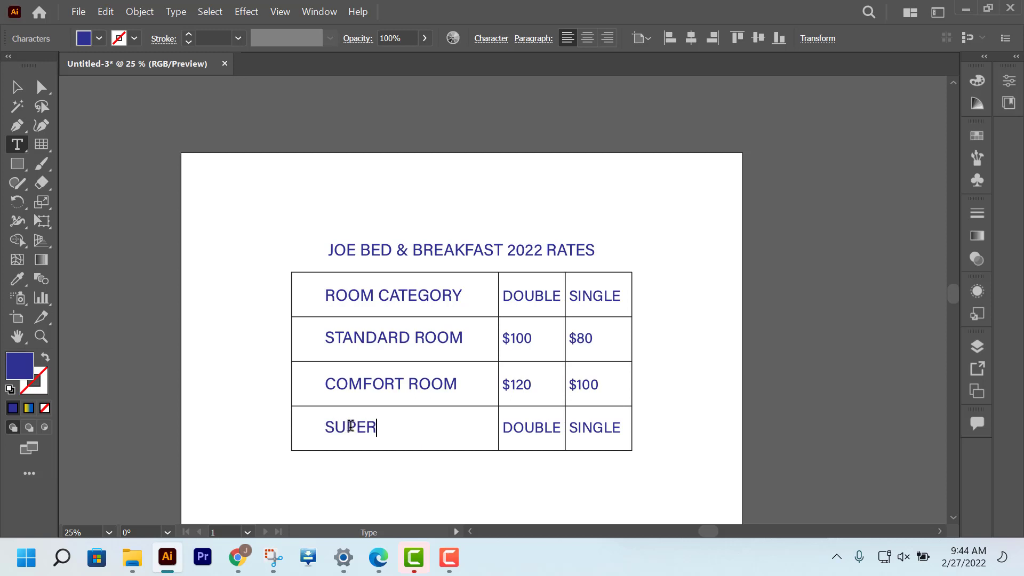
{"action": "type", "text": "IOR ROOM"}
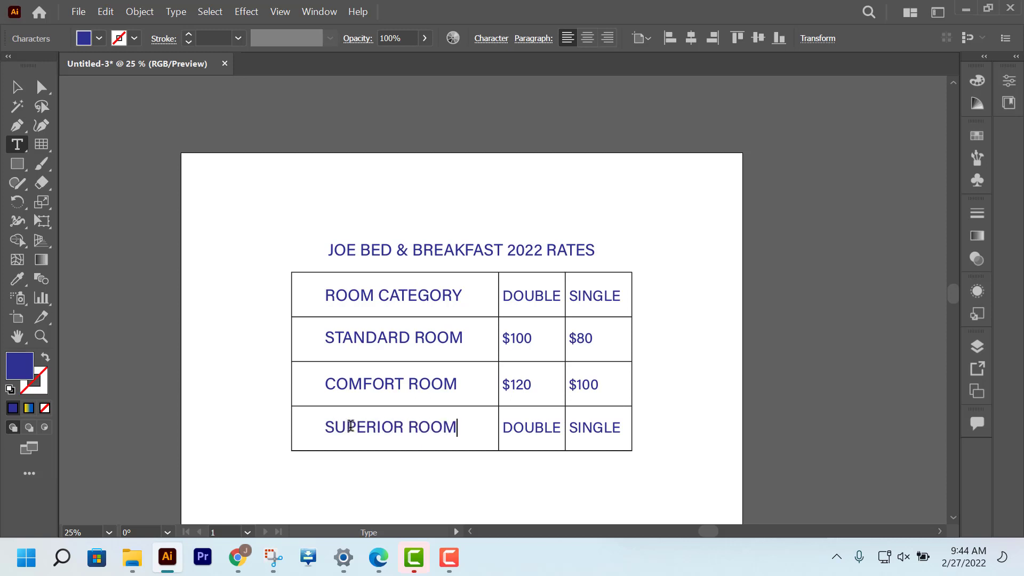
Replace the superior room's double and single placeholder labels with "$140" and "$120".
{"action": "left_click_drag", "start_coordinate": [503, 427], "coordinate": [569, 425]}
{"action": "type", "text": "$"}
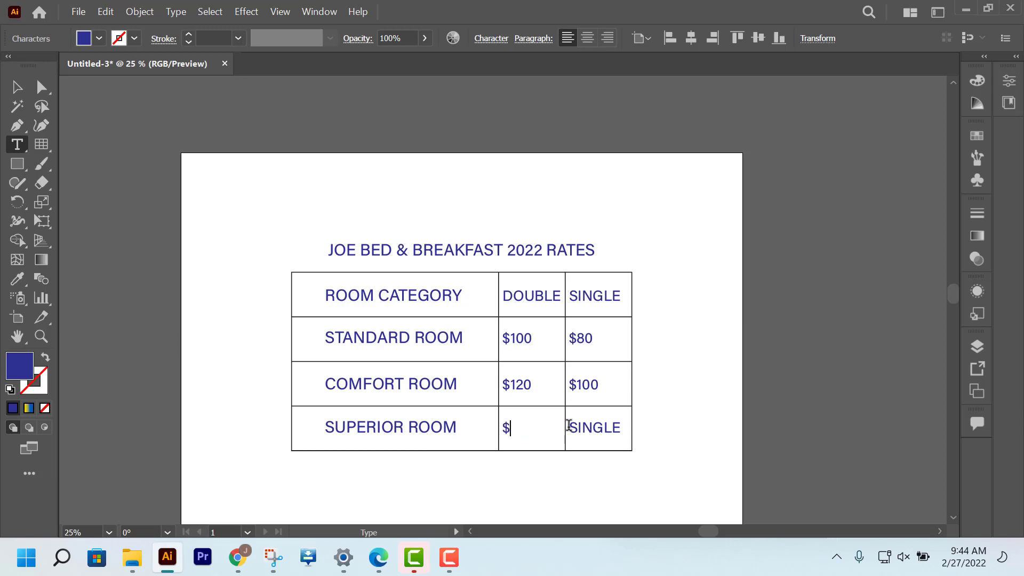
{"action": "type", "text": "15"}
{"action": "type", "text": "40"}
{"action": "left_click_drag", "start_coordinate": [569, 425], "coordinate": [631, 424]}
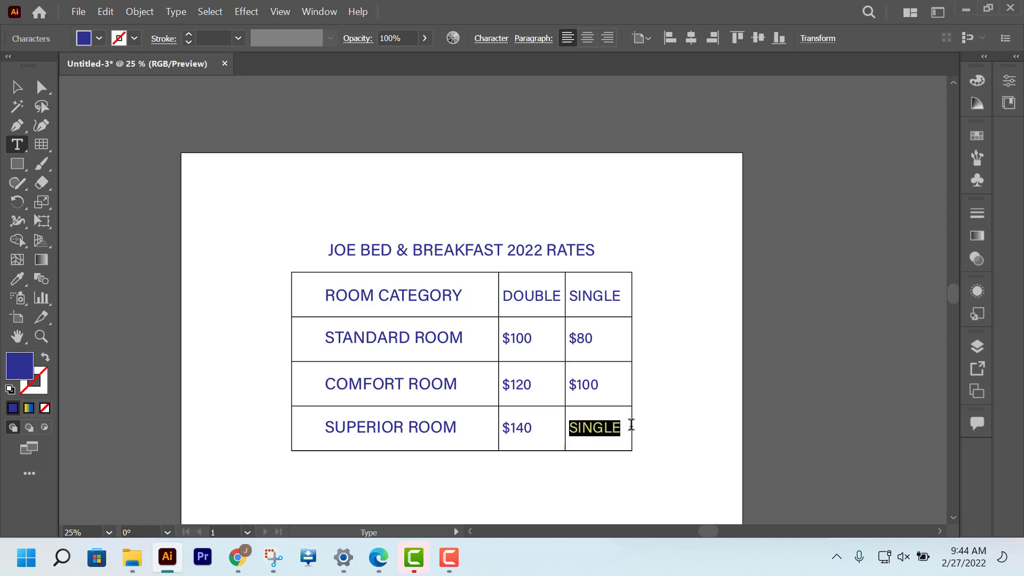
{"action": "type", "text": "$120"}
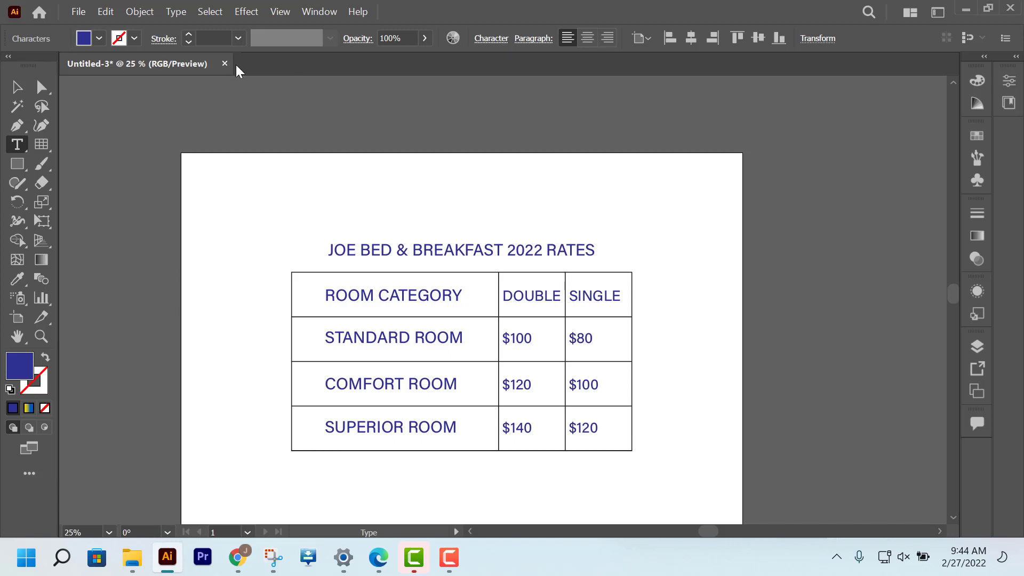
{"action": "key", "text": "Escape"}
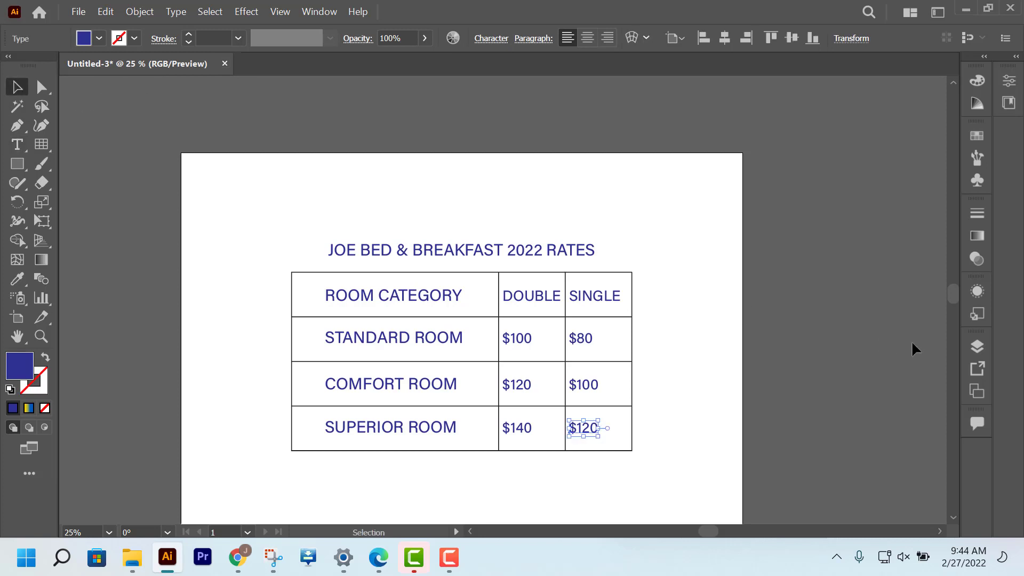
{"action": "left_click", "coordinate": [749, 263]}
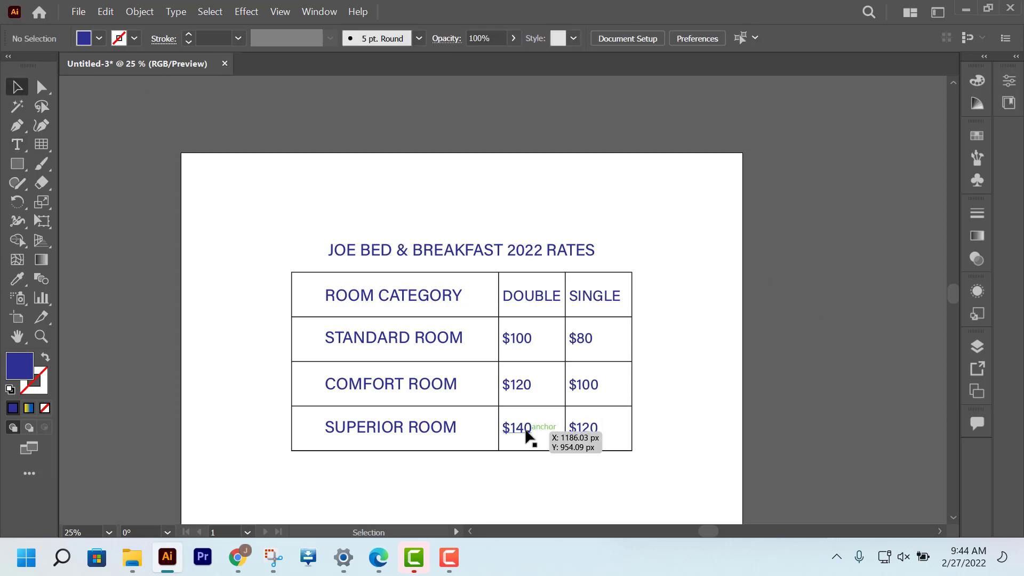
Shift the six room prices in the double and single columns right, so they sit nearer the middle of their cells.
{"action": "left_click", "coordinate": [524, 430]}
{"action": "left_click", "coordinate": [518, 389], "text": "shift"}
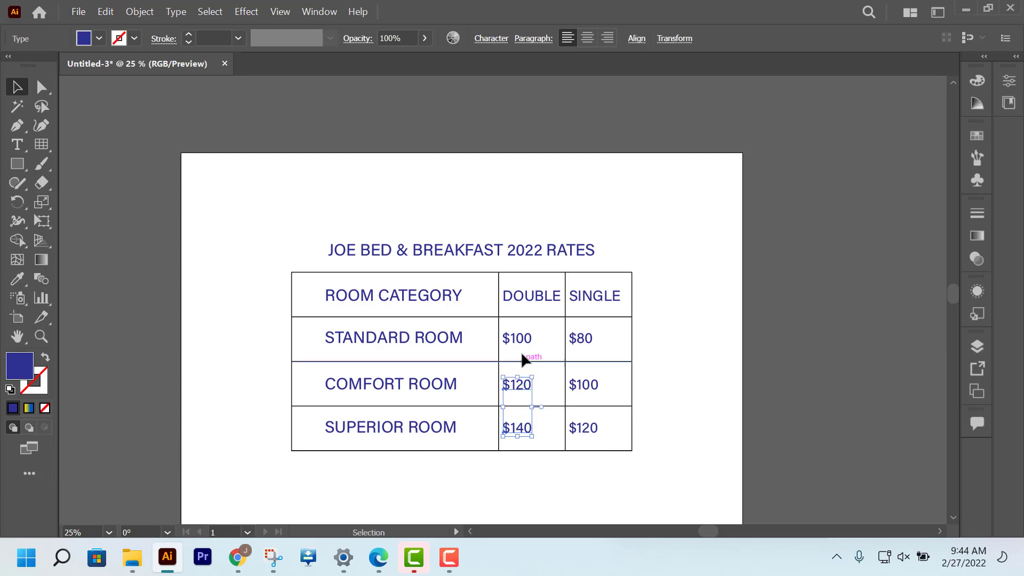
{"action": "left_click", "coordinate": [520, 337], "text": "shift"}
{"action": "left_click", "coordinate": [587, 344], "text": "shift"}
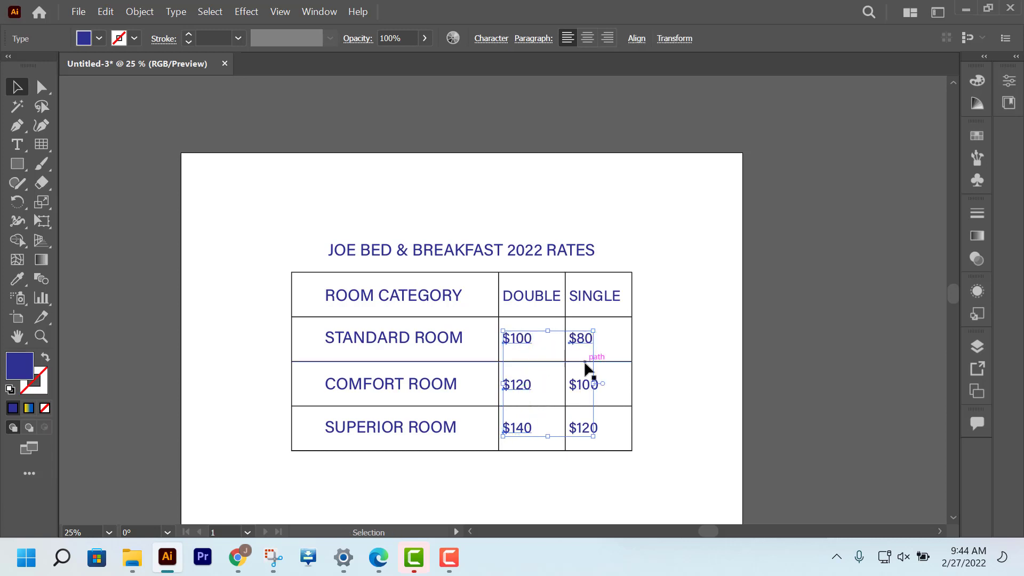
{"action": "left_click", "coordinate": [583, 389], "text": "shift"}
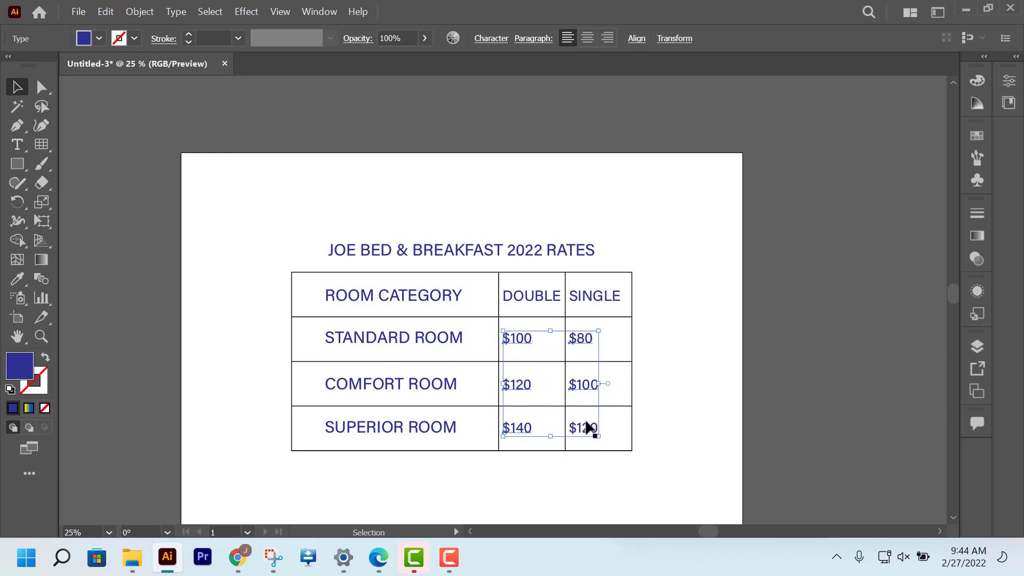
{"action": "left_click", "coordinate": [585, 427], "text": "shift"}
{"action": "key", "text": "shift+Right"}
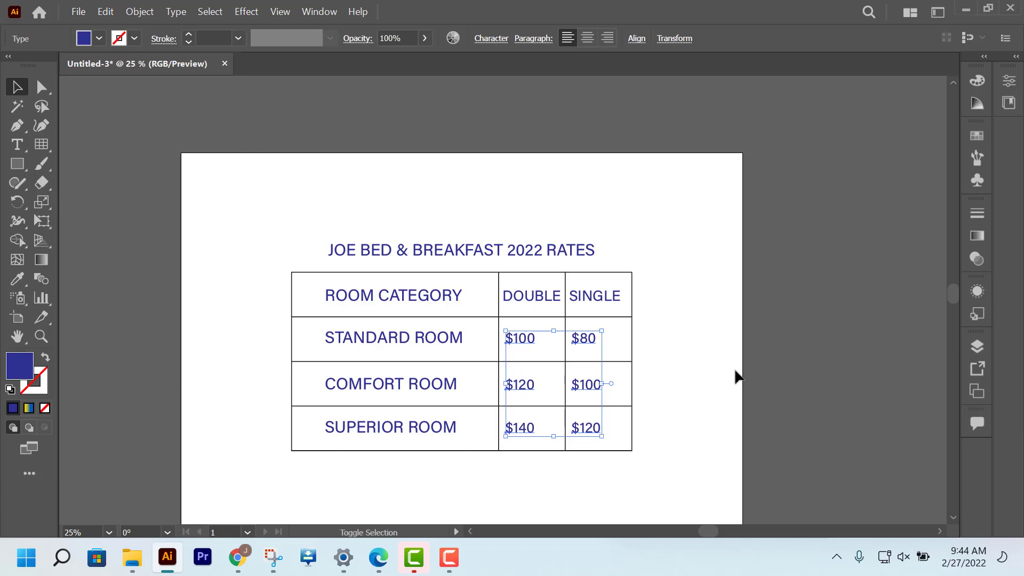
{"action": "key", "text": "shift+Right"}
{"action": "key", "text": "shift+Right"}
{"action": "key", "text": "shift+Right"}
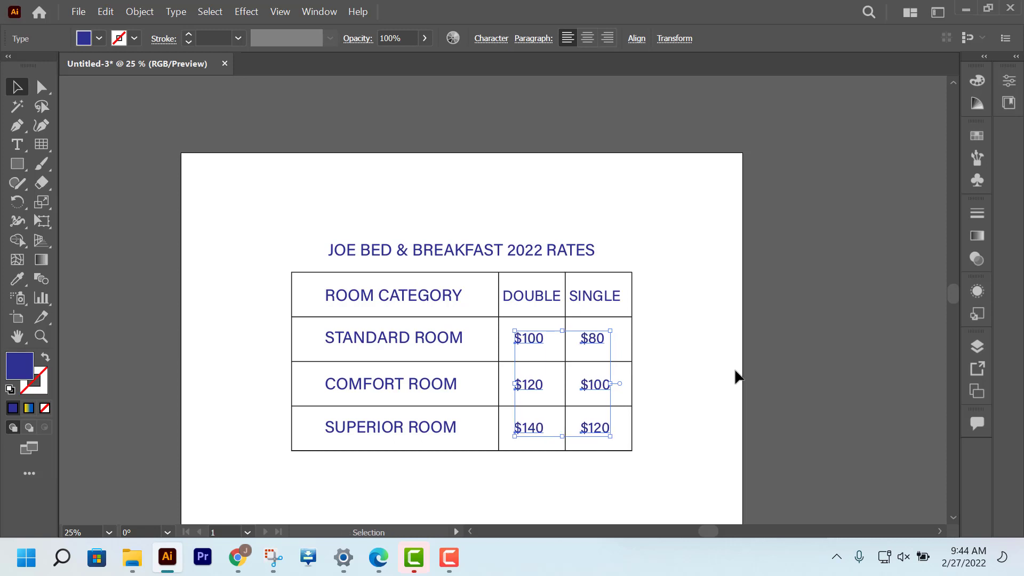
{"action": "key", "text": "Right"}
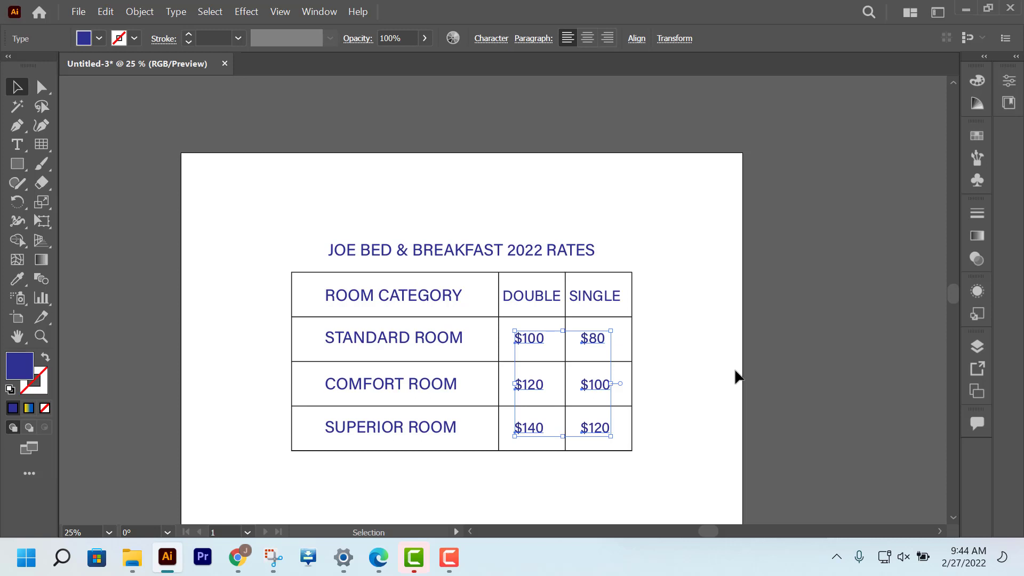
Adjust the vertical position of the six prices so they sit slightly lower in their cells, then deselect them.
{"action": "key", "text": "Up"}
{"action": "key", "text": "Up"}
{"action": "key", "text": "Up"}
{"action": "key", "text": "Up"}
{"action": "key", "text": "Up"}
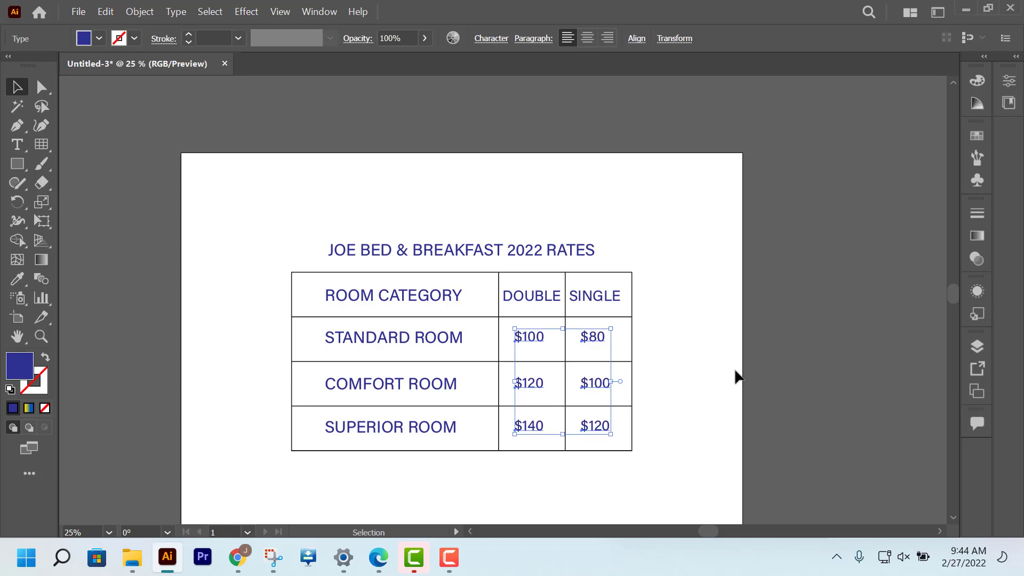
{"action": "key", "text": "Down"}
{"action": "key", "text": "Down"}
{"action": "key", "text": "Down"}
{"action": "key", "text": "Down"}
{"action": "key", "text": "Down"}
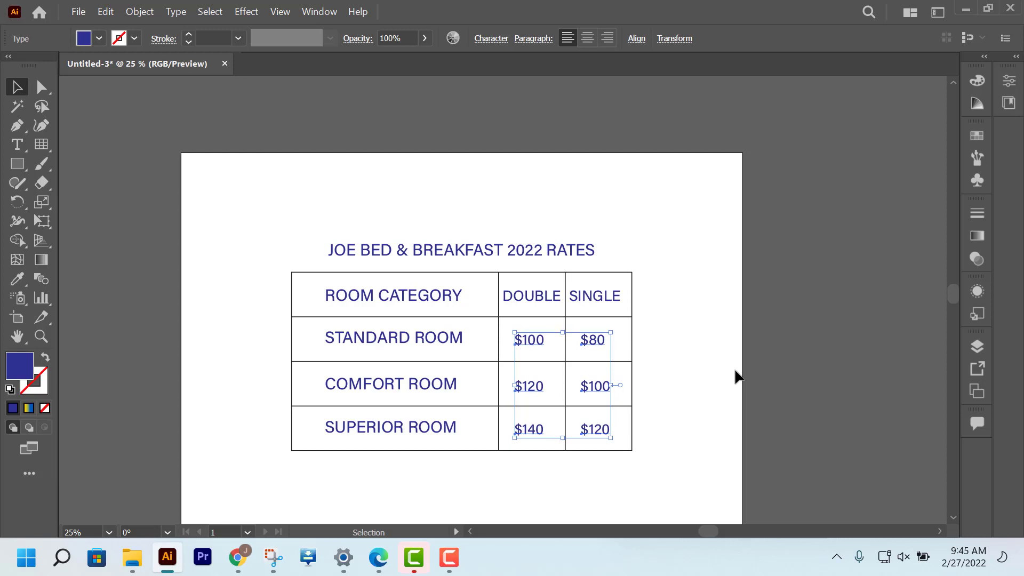
{"action": "left_click", "coordinate": [710, 381]}
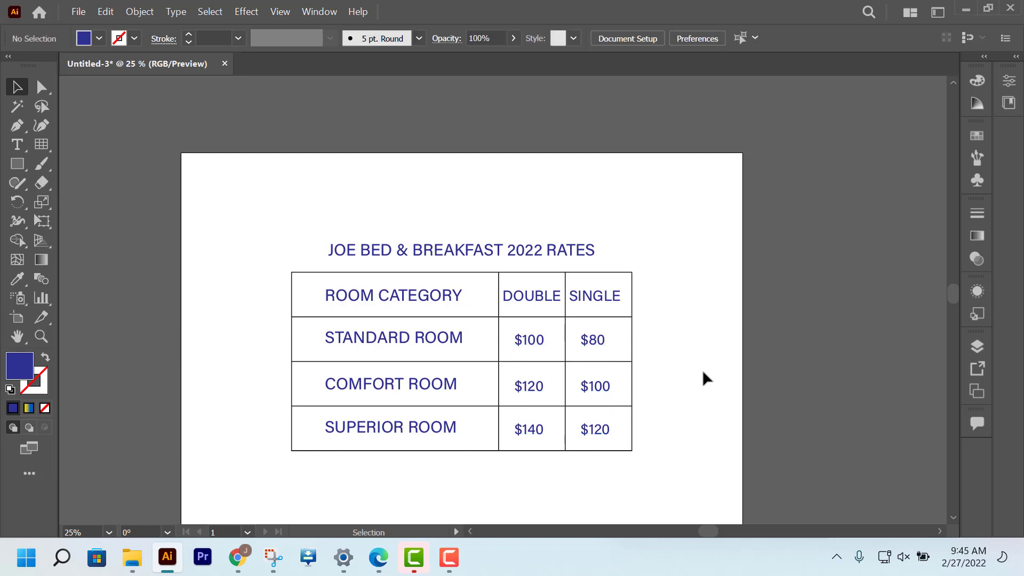
Recolour the standard, comfort and superior room names and all six prices black (000000).
{"action": "scroll", "coordinate": [663, 272], "scroll_direction": "down", "scroll_amount": 1}
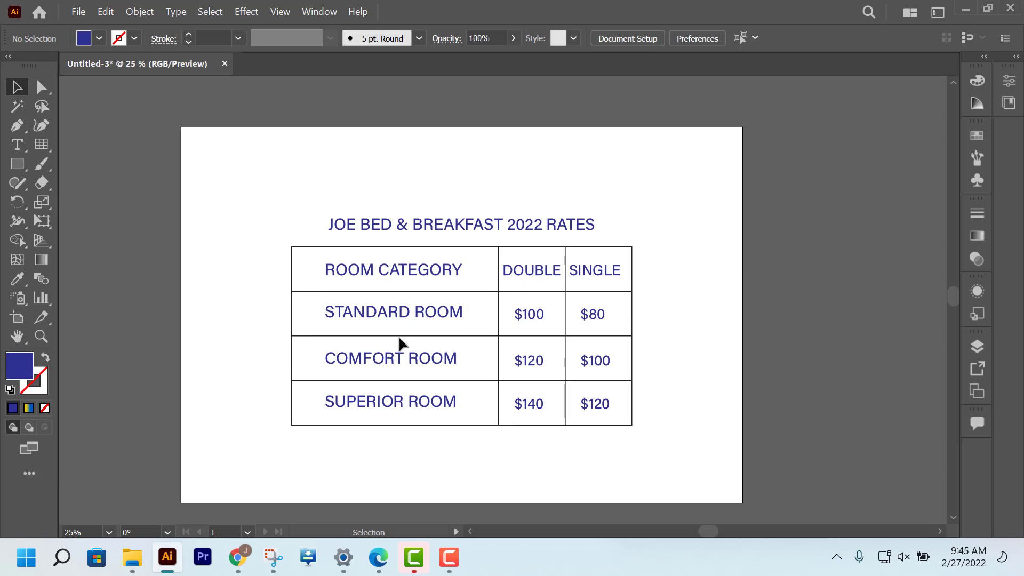
{"action": "left_click", "coordinate": [393, 321]}
{"action": "left_click", "coordinate": [538, 317], "text": "shift"}
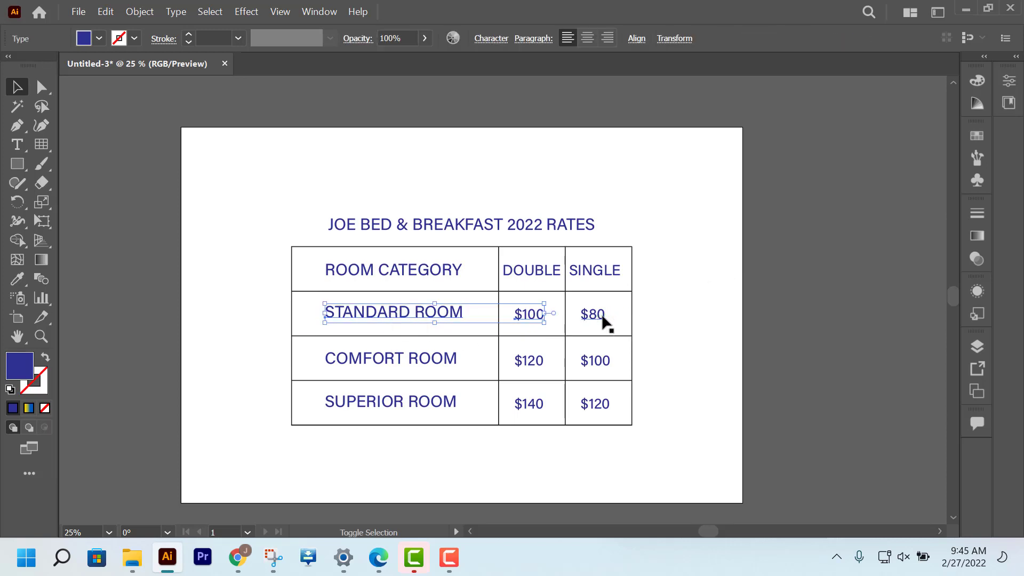
{"action": "left_click", "coordinate": [601, 315], "text": "shift"}
{"action": "left_click", "coordinate": [593, 358], "text": "shift"}
{"action": "left_click", "coordinate": [531, 364], "text": "shift"}
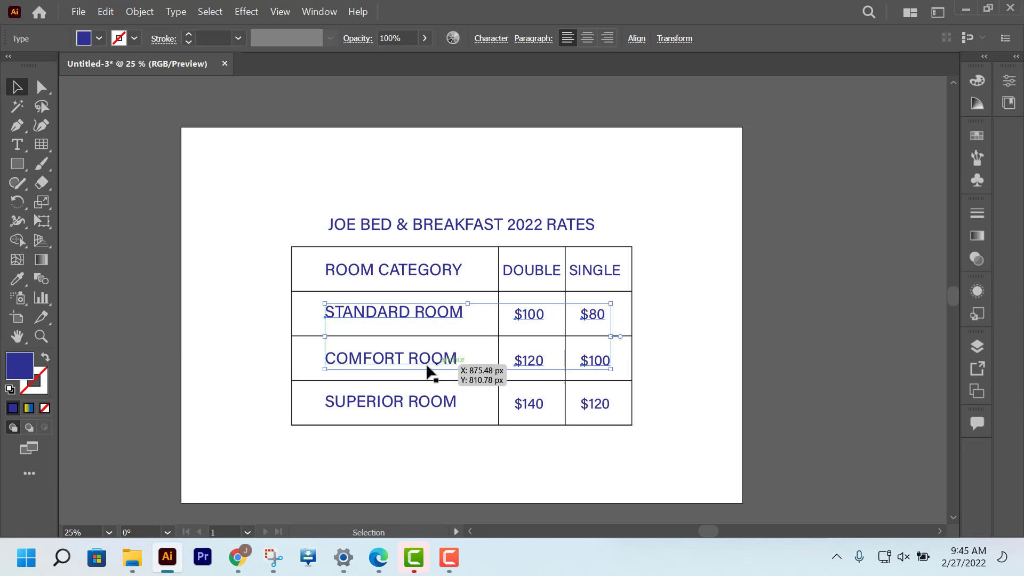
{"action": "left_click", "coordinate": [421, 366], "text": "shift"}
{"action": "left_click", "coordinate": [377, 405], "text": "shift"}
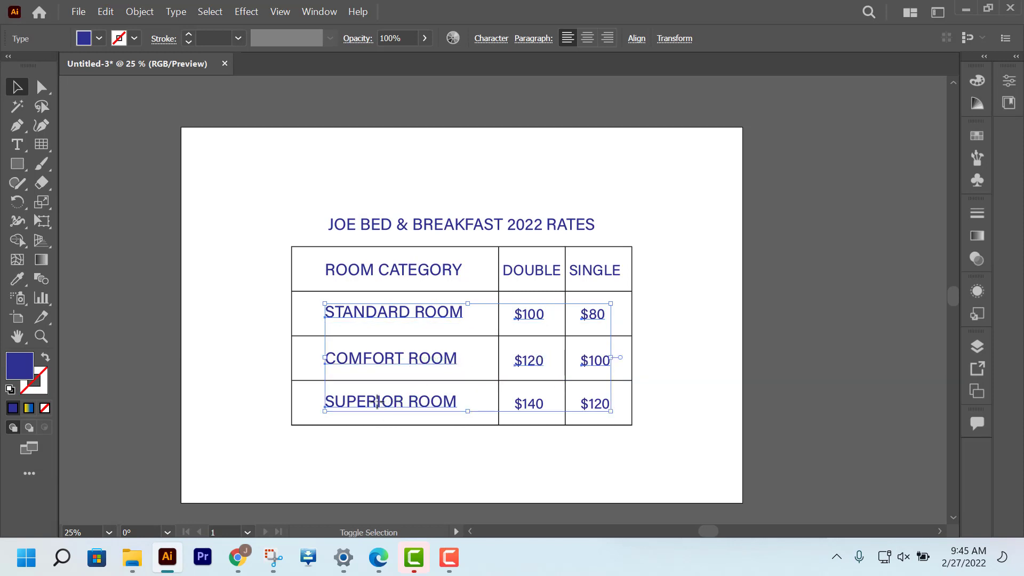
{"action": "left_click", "coordinate": [536, 405], "text": "shift"}
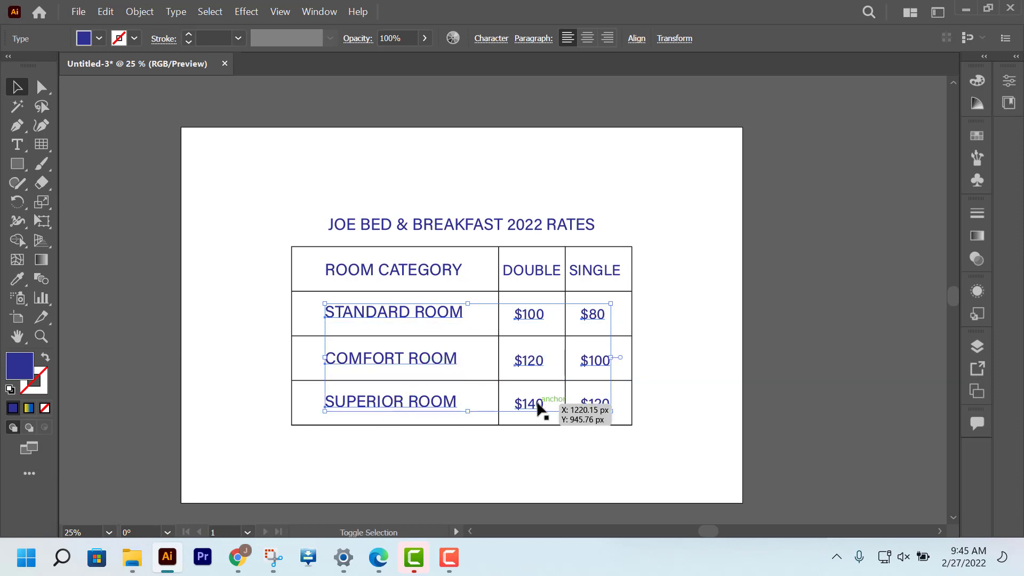
{"action": "left_click", "coordinate": [597, 403], "text": "shift"}
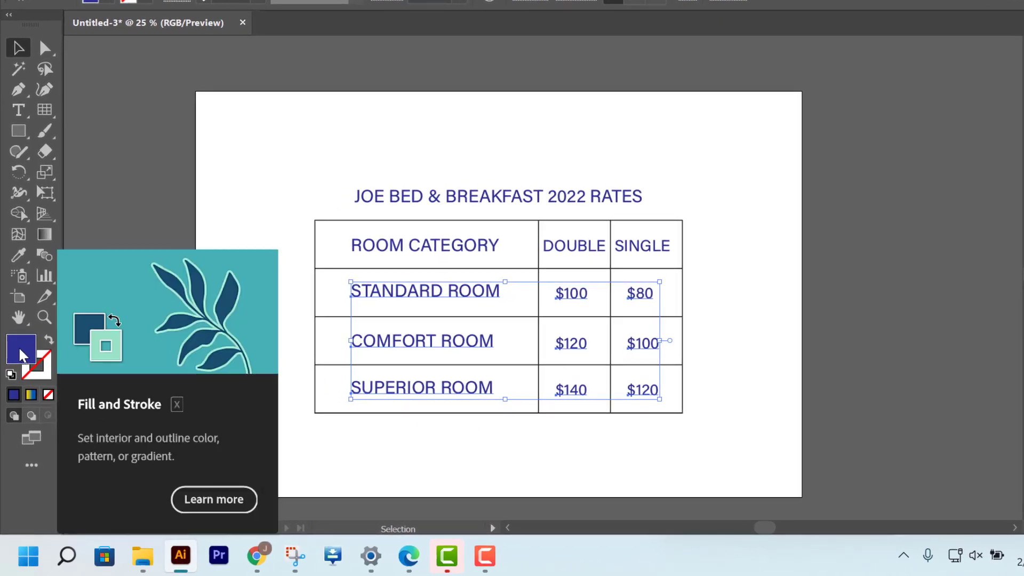
{"action": "double_click", "coordinate": [21, 354]}
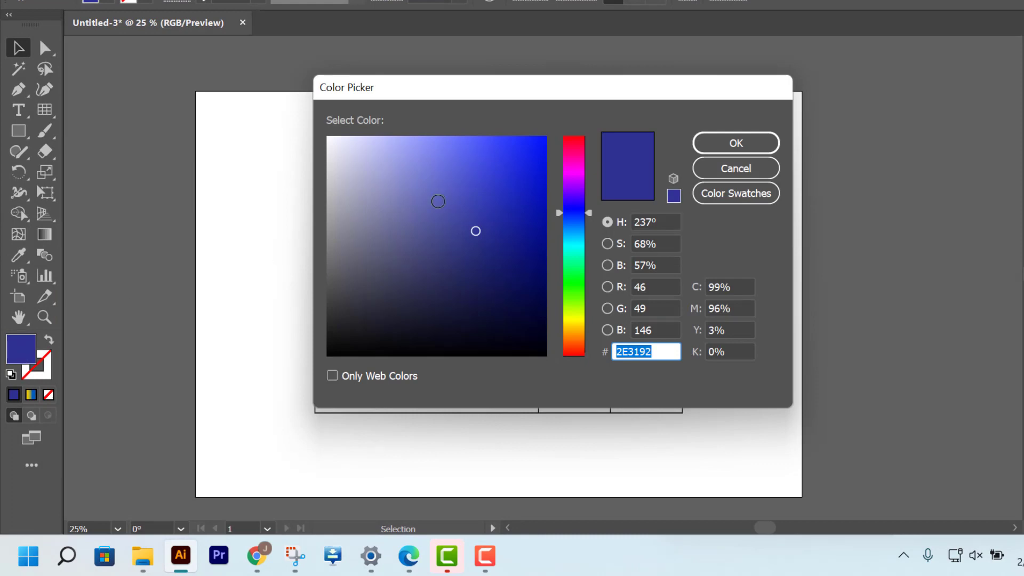
{"action": "left_click_drag", "start_coordinate": [572, 231], "coordinate": [582, 280]}
{"action": "left_click", "coordinate": [327, 356]}
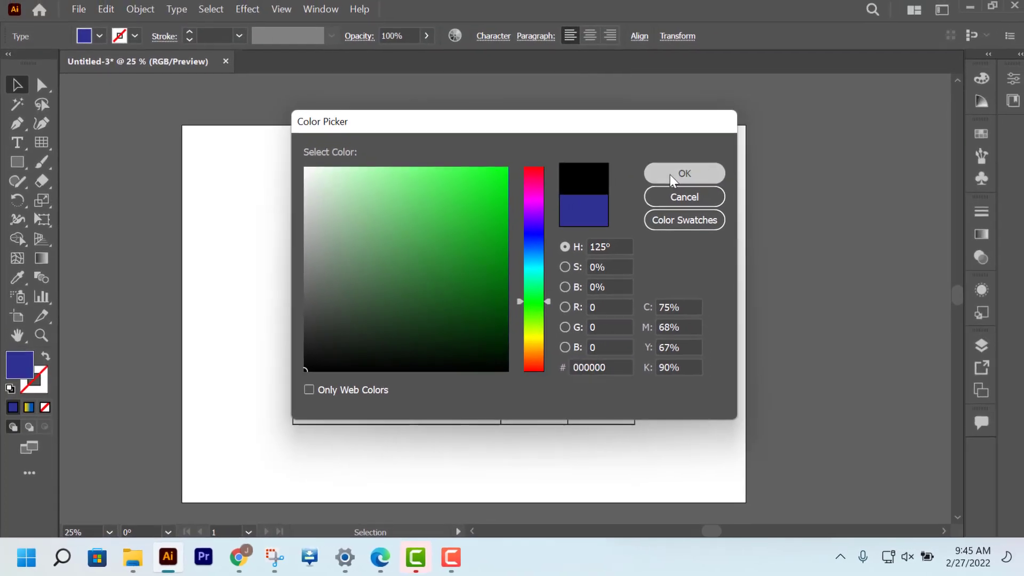
{"action": "left_click", "coordinate": [723, 151]}
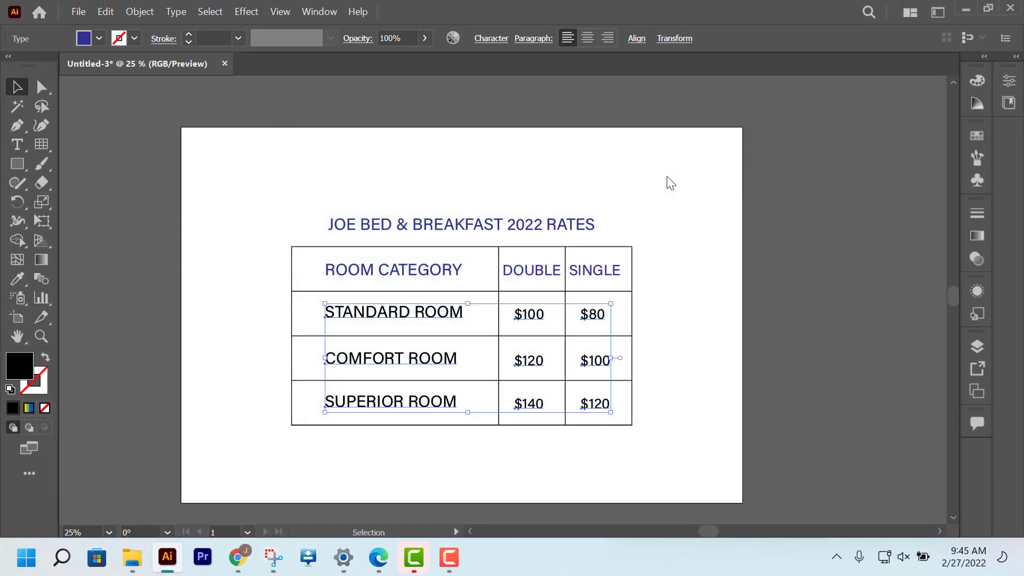
{"action": "left_click", "coordinate": [681, 196]}
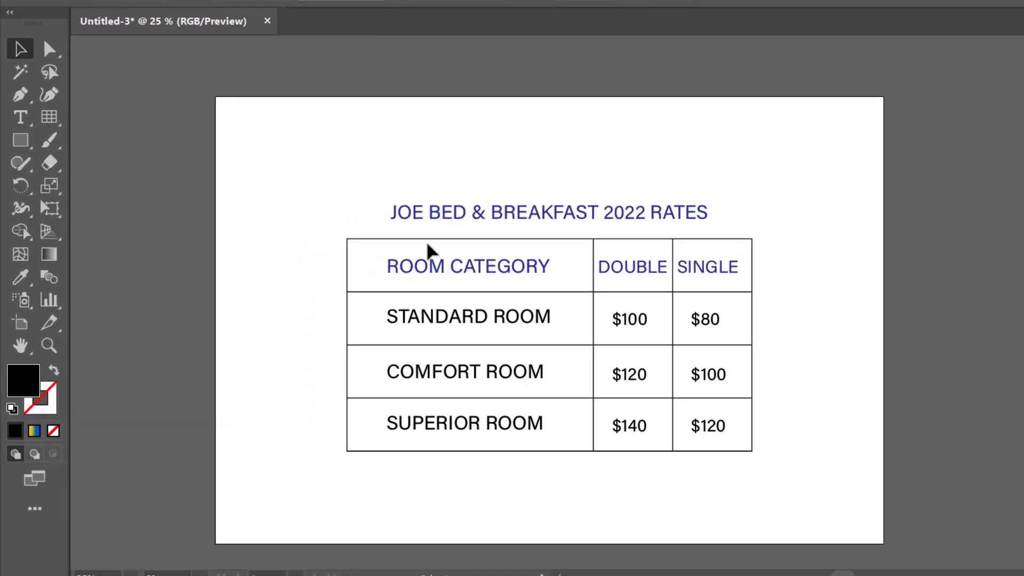
Draw a black rectangle from the table's upper-left corner, covering the full height of the header row and part of the ROOM CATEGORY cell.
{"action": "scroll", "coordinate": [428, 251], "scroll_direction": "up", "scroll_amount": 1}
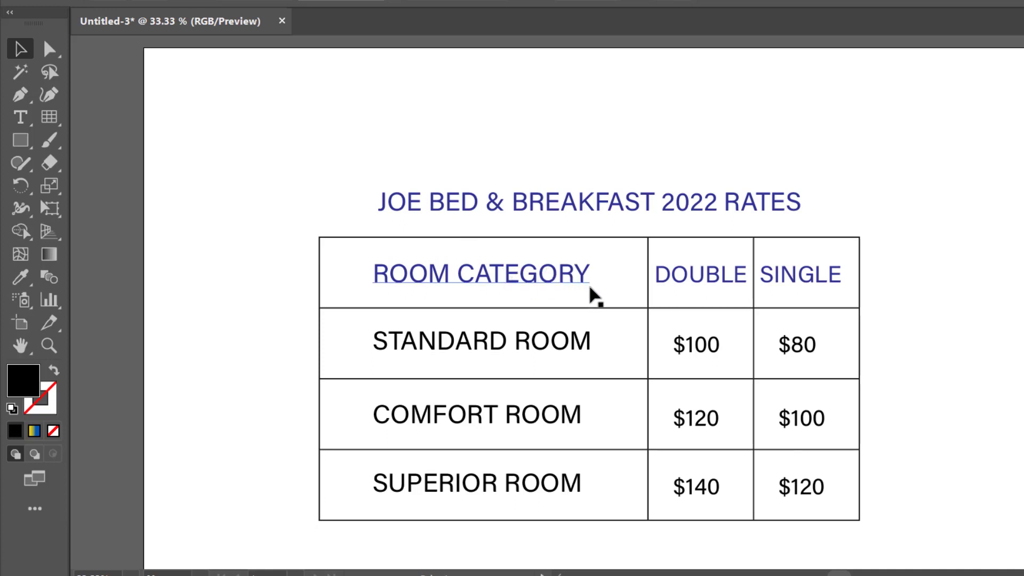
{"action": "scroll", "coordinate": [592, 293], "scroll_direction": "down", "scroll_amount": 1}
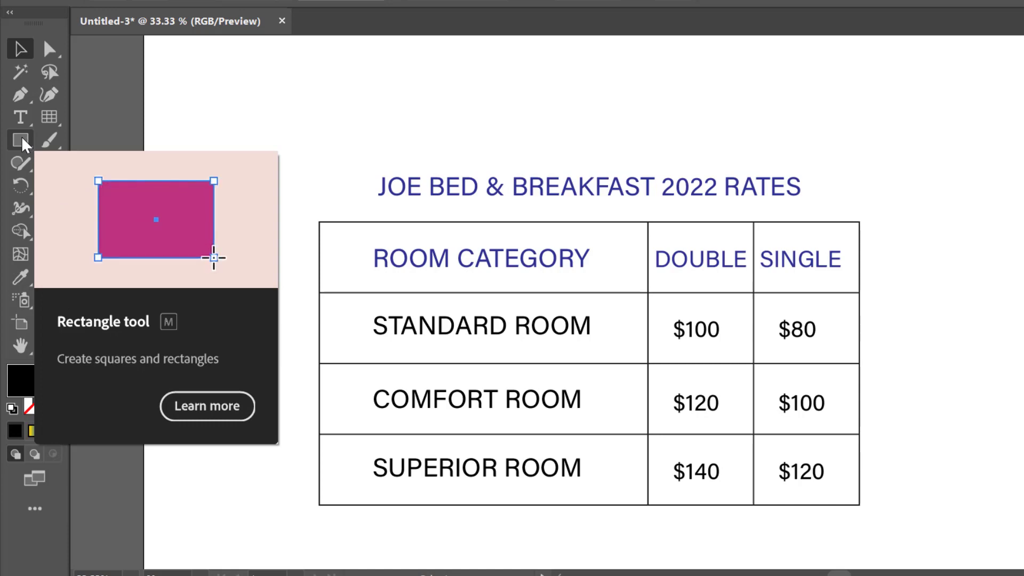
{"action": "left_click", "coordinate": [21, 140]}
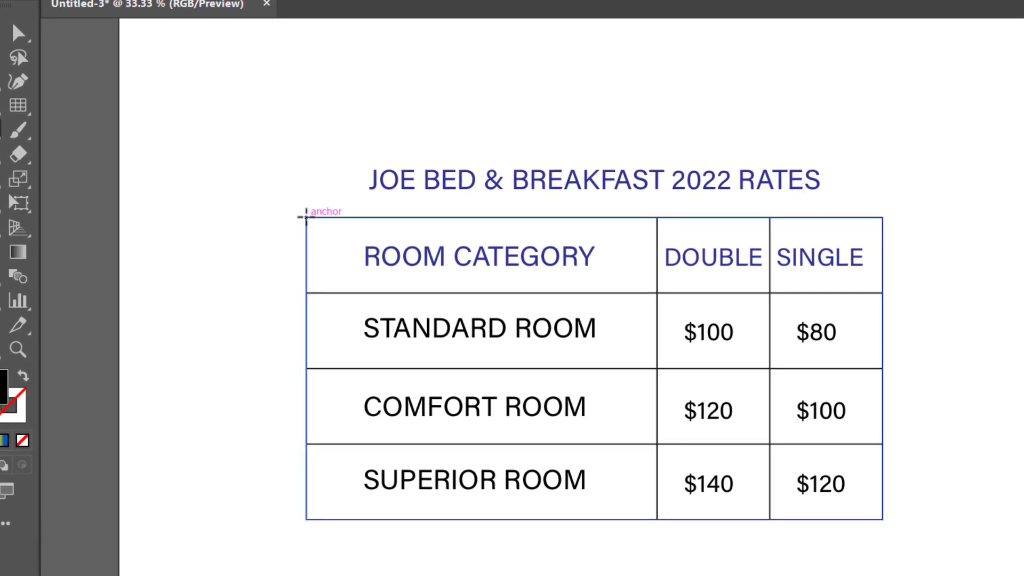
{"action": "mouse_move", "coordinate": [307, 217]}
{"action": "left_mouse_down"}
{"action": "mouse_move", "coordinate": [392, 260]}
{"action": "mouse_move", "coordinate": [403, 293]}
{"action": "mouse_move", "coordinate": [670, 291]}
{"action": "mouse_move", "coordinate": [453, 293]}
{"action": "left_mouse_up"}
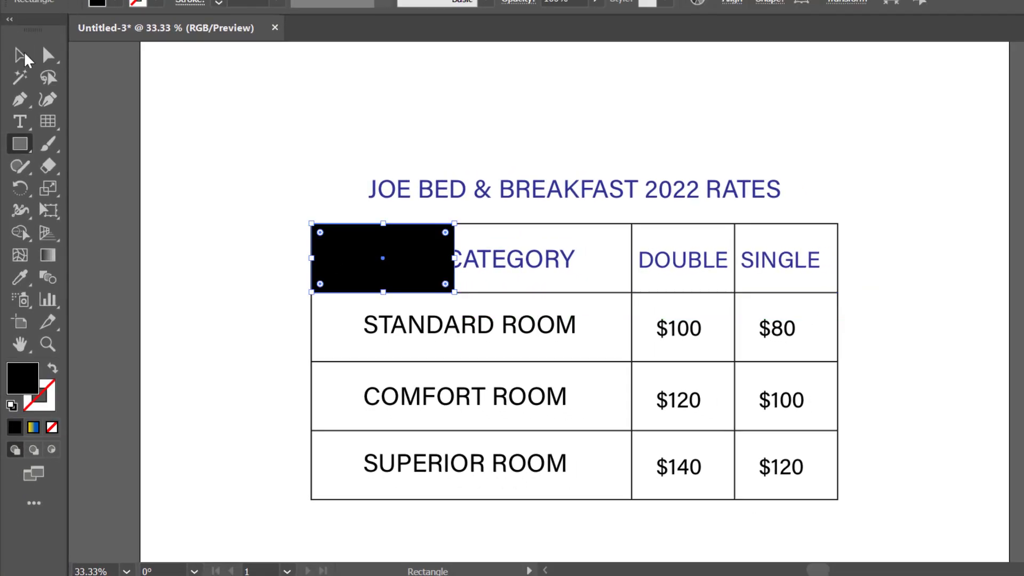
{"action": "key", "text": "v"}
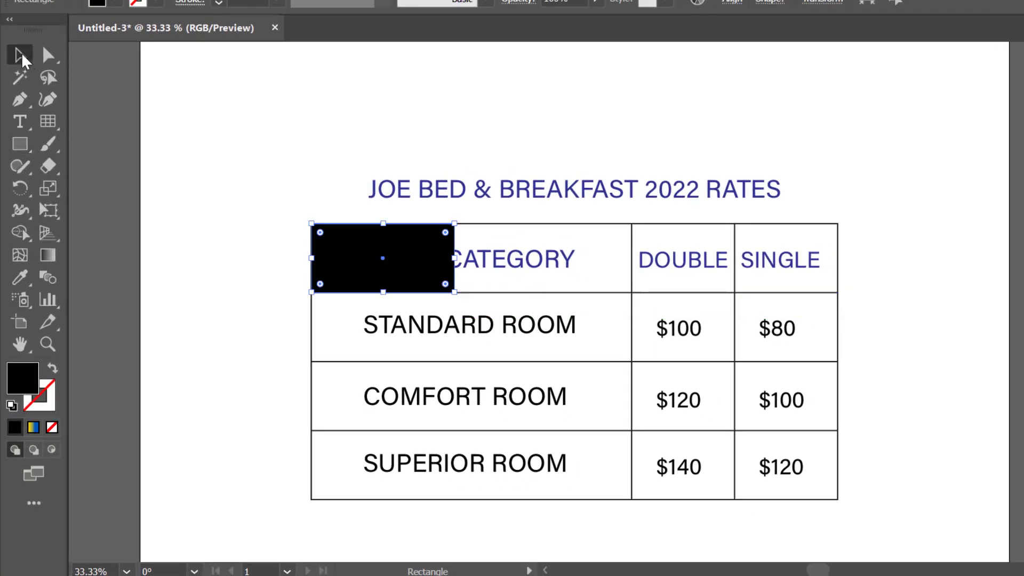
Bring the ROOM CATEGORY, DOUBLE and SINGLE header labels to the front, above the rectangle.
{"action": "left_click", "coordinate": [587, 259]}
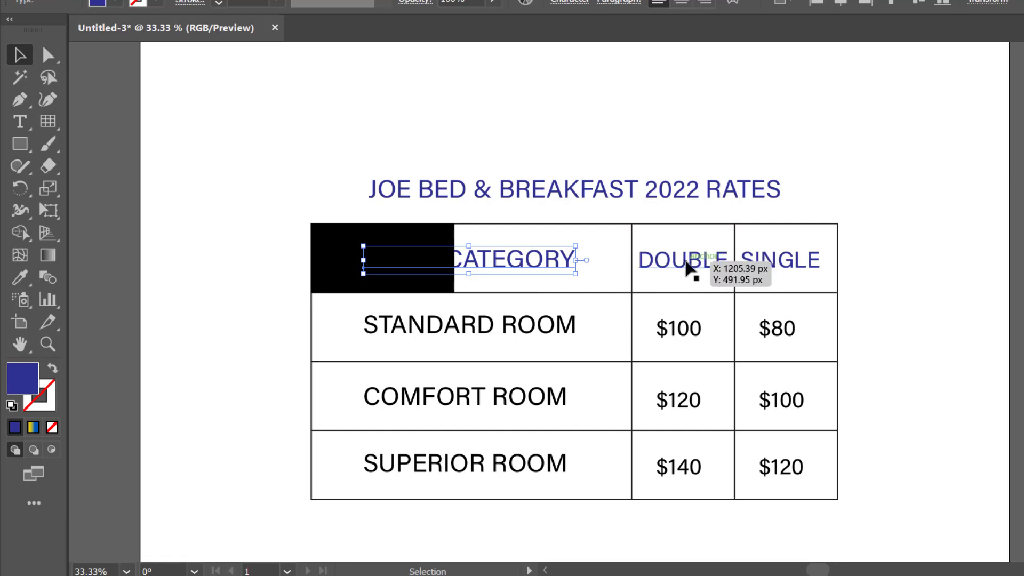
{"action": "left_click", "coordinate": [687, 267], "text": "shift"}
{"action": "left_click", "coordinate": [811, 263], "text": "shift"}
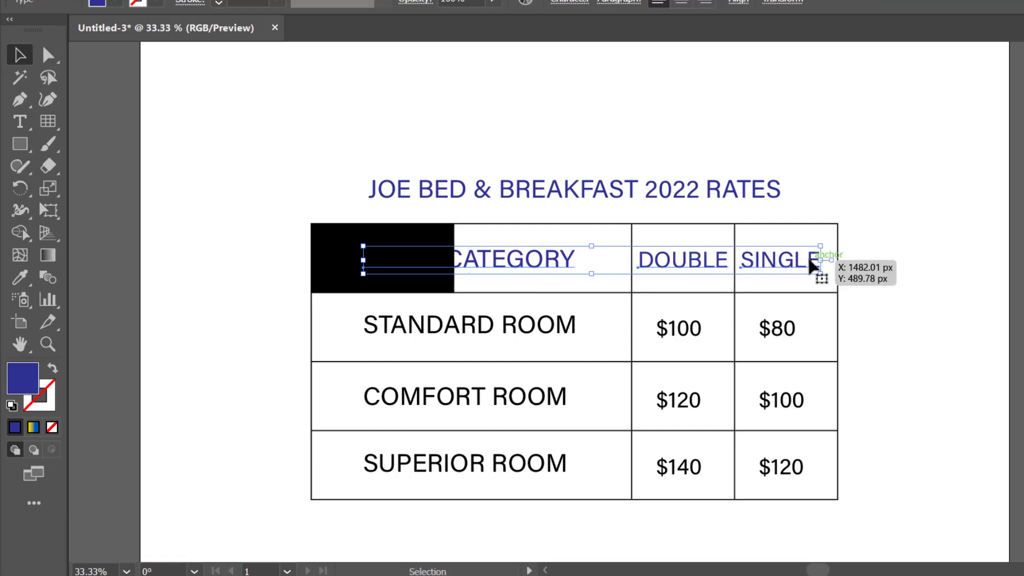
{"action": "right_click", "coordinate": [776, 268]}
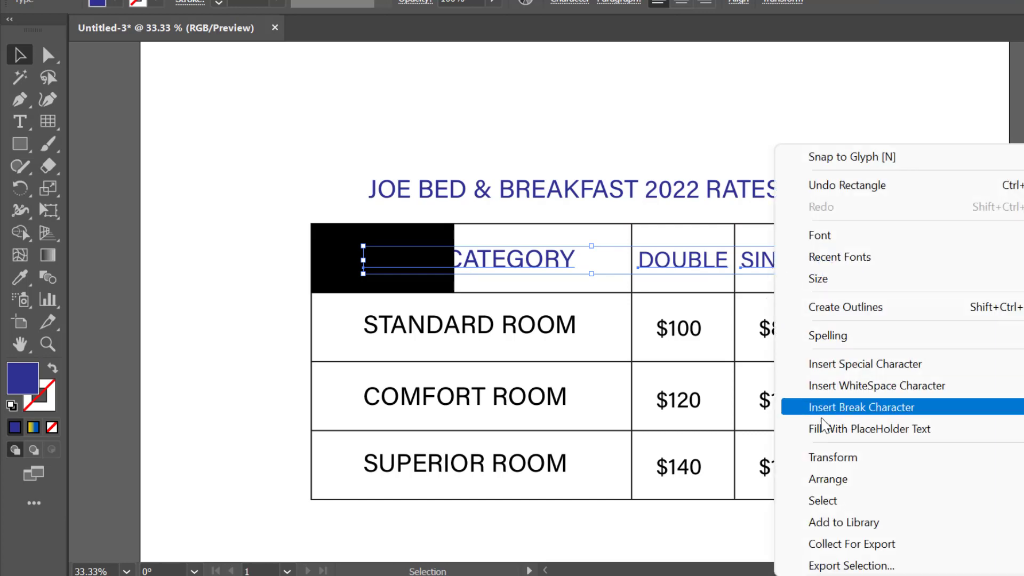
{"action": "mouse_move", "coordinate": [835, 483]}
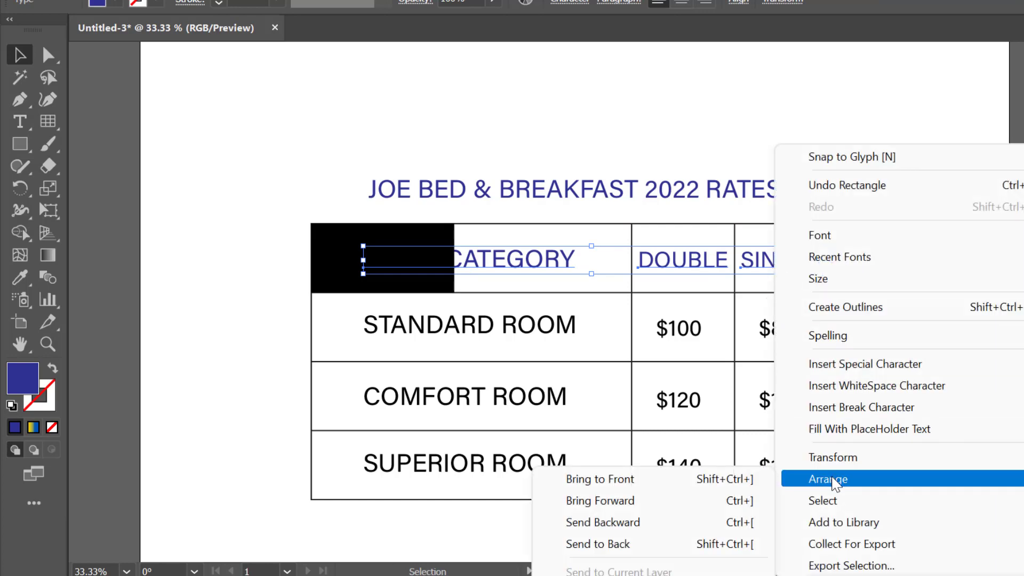
{"action": "left_click", "coordinate": [664, 480]}
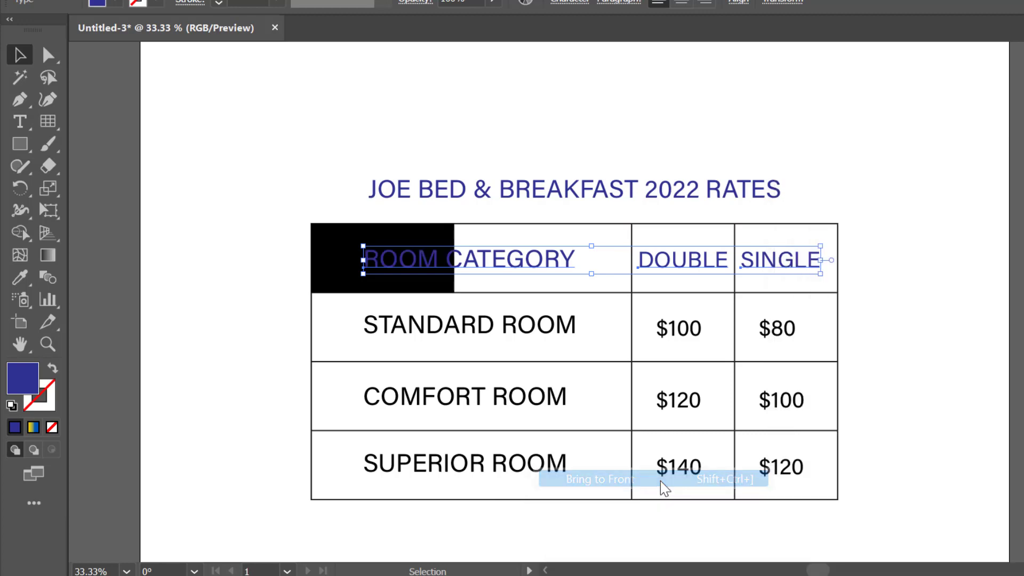
{"action": "left_click", "coordinate": [197, 119]}
Widen the black rectangle to the table's right edge so it fills the whole header row.
{"action": "left_click", "coordinate": [338, 261]}
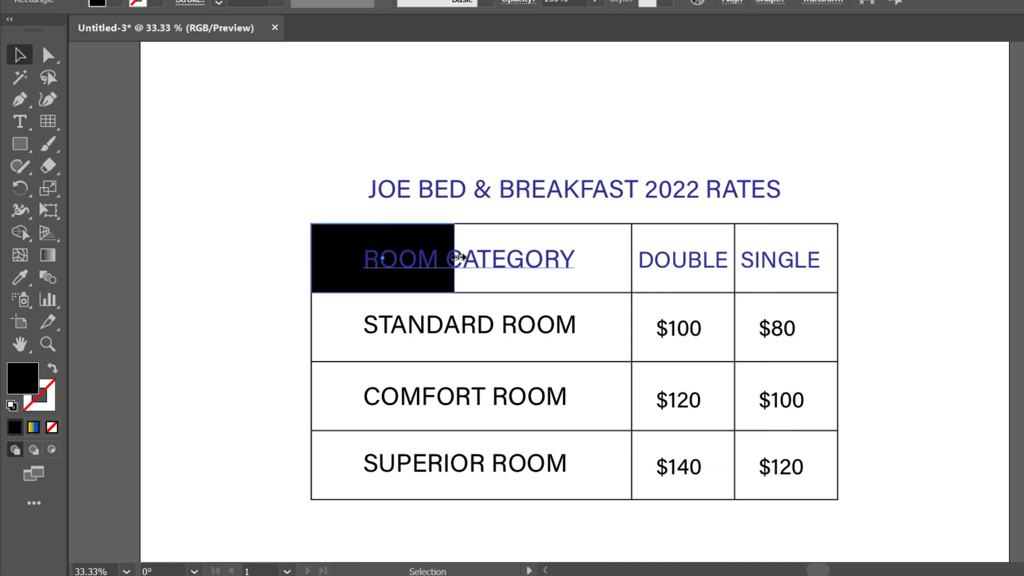
{"action": "left_click_drag", "start_coordinate": [457, 257], "coordinate": [758, 267]}
{"action": "left_click_drag", "start_coordinate": [811, 270], "coordinate": [837, 271]}
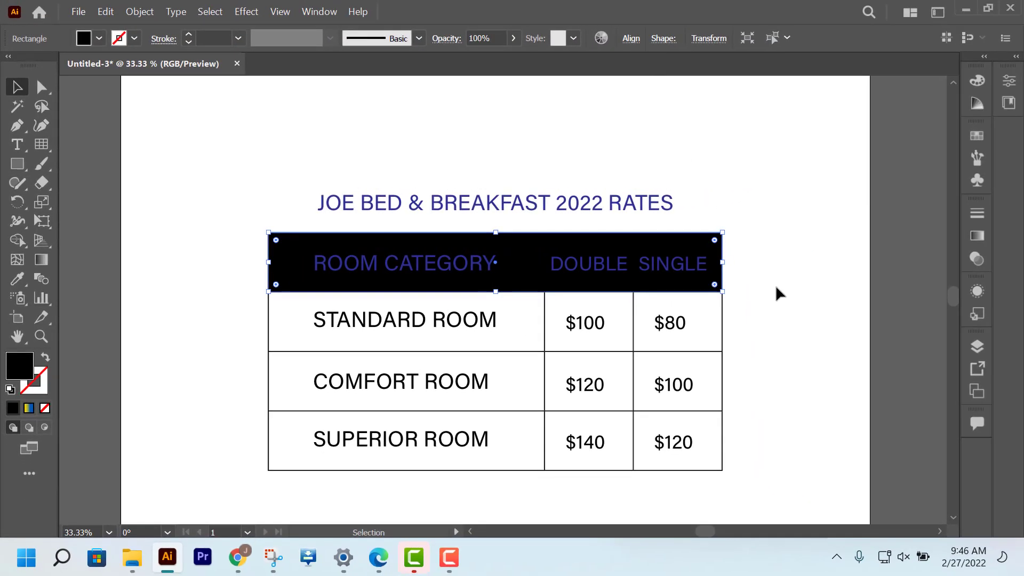
{"action": "left_click", "coordinate": [266, 149]}
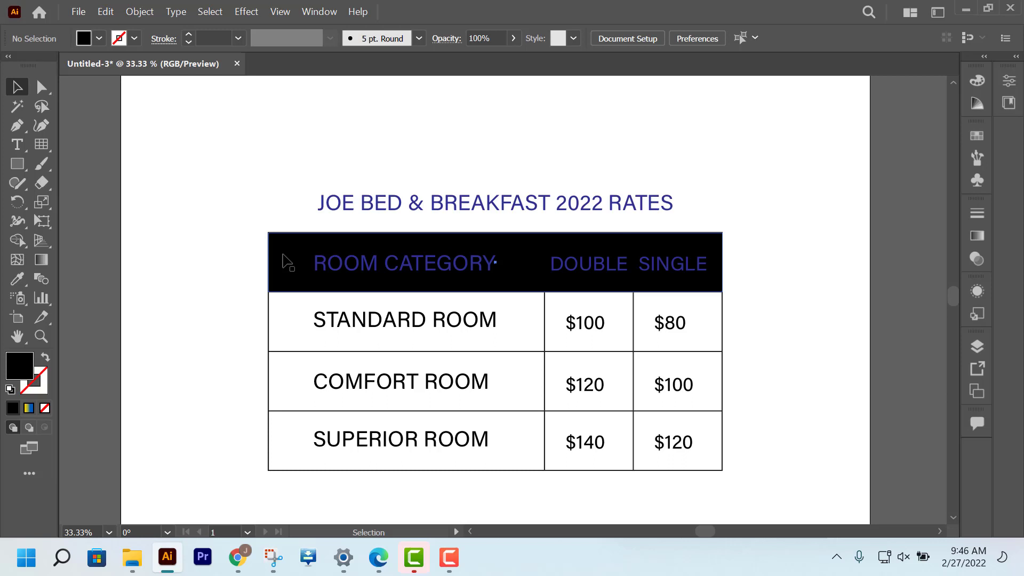
Fill the header rectangle with the title's blue by sampling the title text with the Eyedropper tool.
{"action": "left_click", "coordinate": [283, 263]}
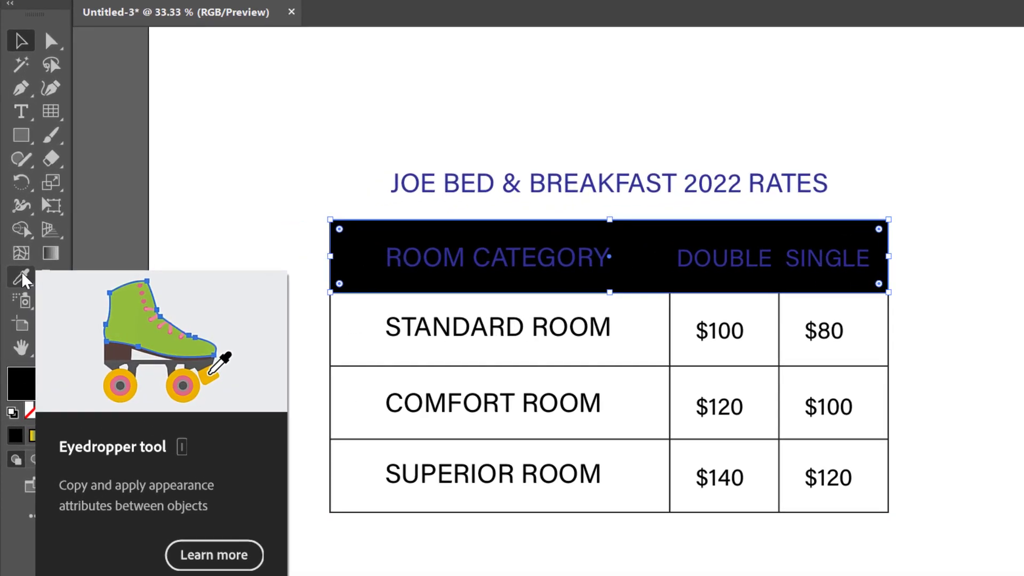
{"action": "left_click", "coordinate": [22, 279]}
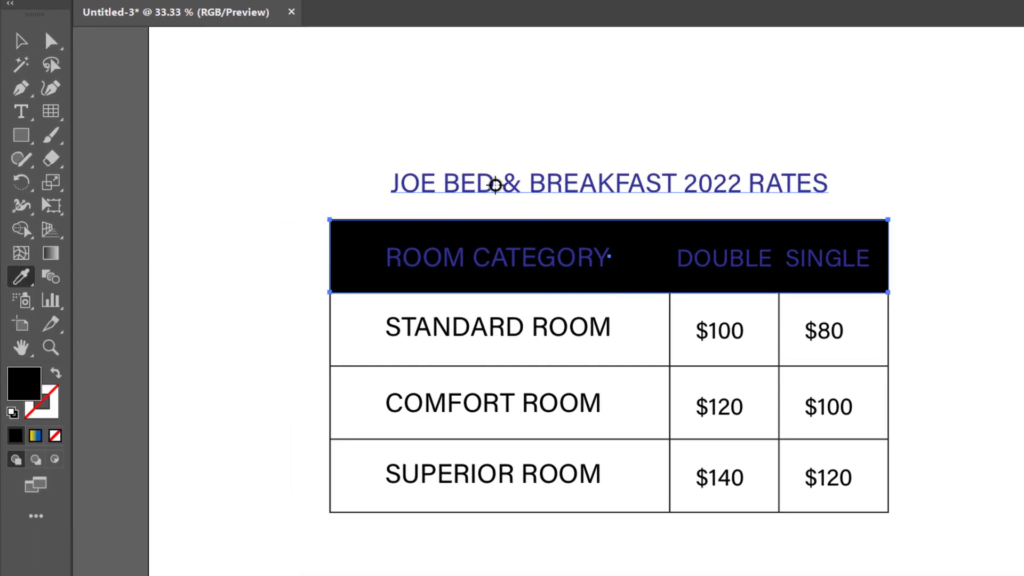
{"action": "left_click", "coordinate": [495, 185]}
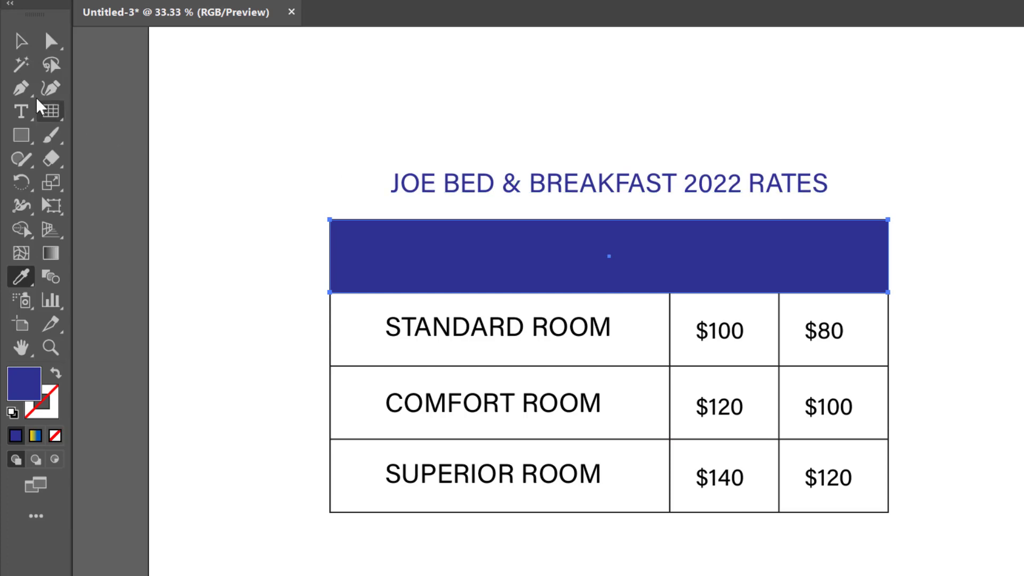
Select the ROOM CATEGORY, DOUBLE and SINGLE header labels together.
{"action": "left_click", "coordinate": [21, 41]}
{"action": "left_click", "coordinate": [343, 121]}
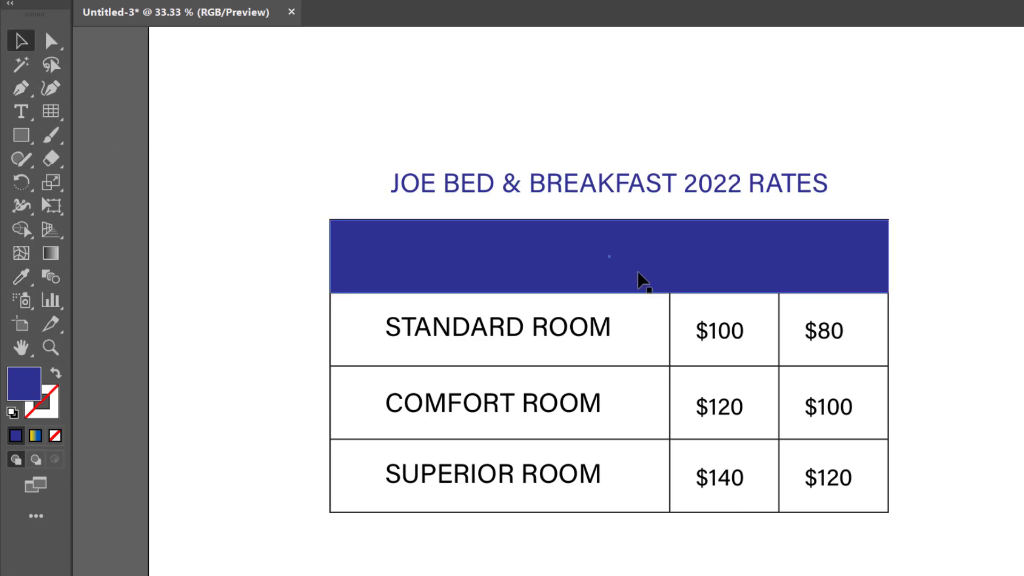
{"action": "left_click", "coordinate": [386, 267]}
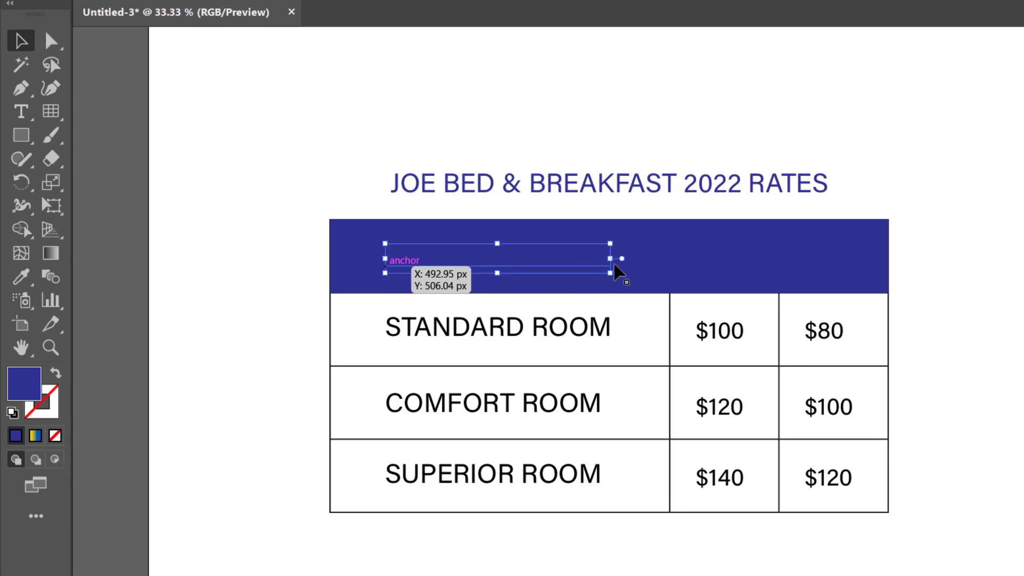
{"action": "left_click", "coordinate": [695, 266], "text": "shift"}
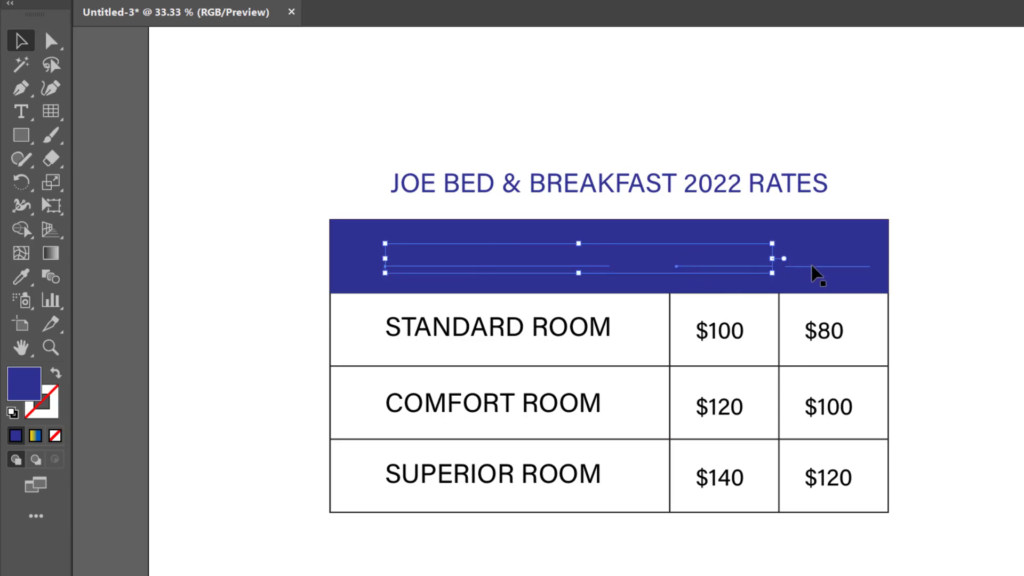
{"action": "left_click", "coordinate": [827, 265], "text": "shift"}
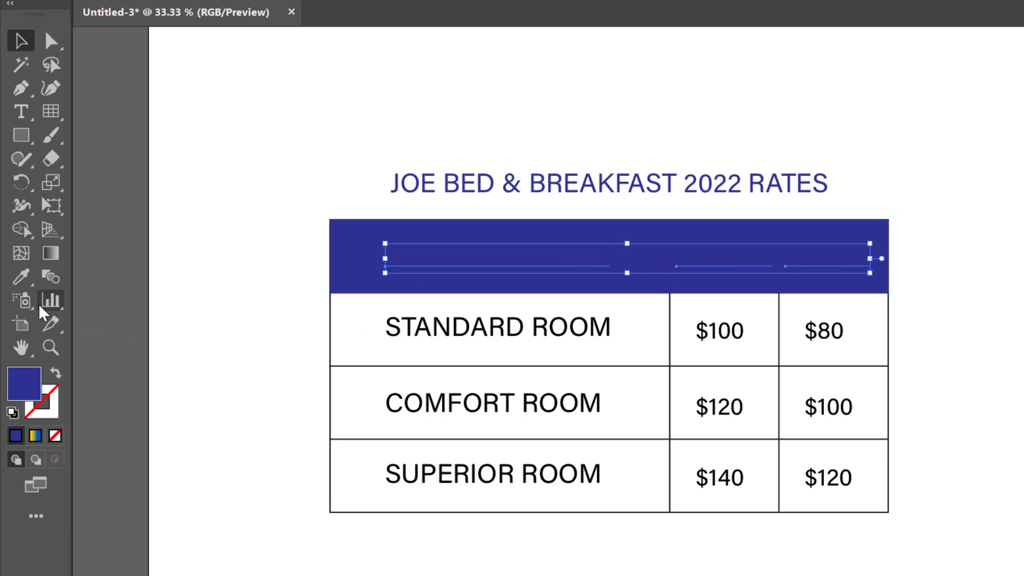
Try the artboard's white and the header rectangle's blue on the header labels with the Eyedropper tool.
{"action": "left_click", "coordinate": [23, 281]}
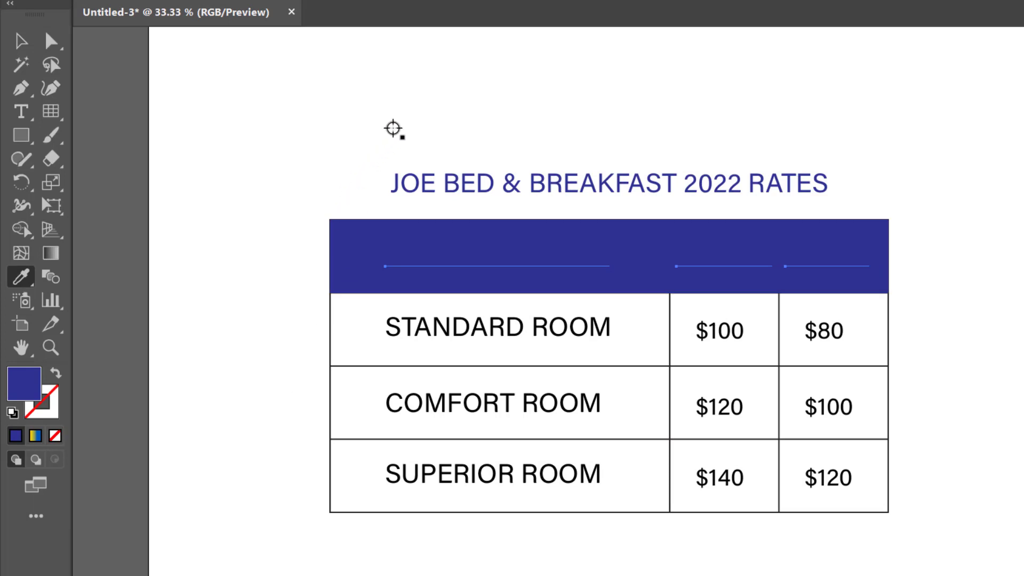
{"action": "left_click", "coordinate": [393, 131]}
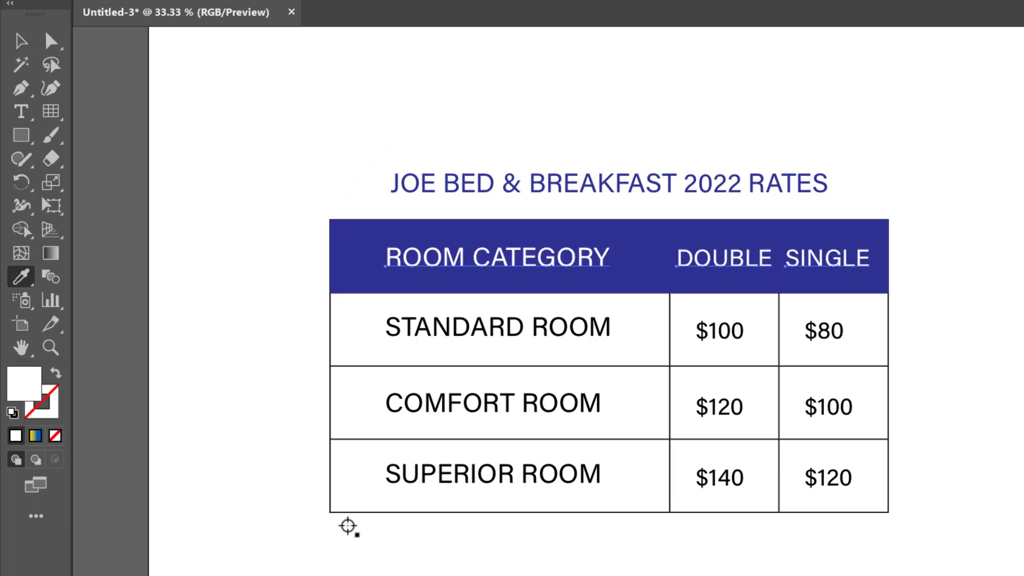
{"action": "left_click", "coordinate": [354, 257]}
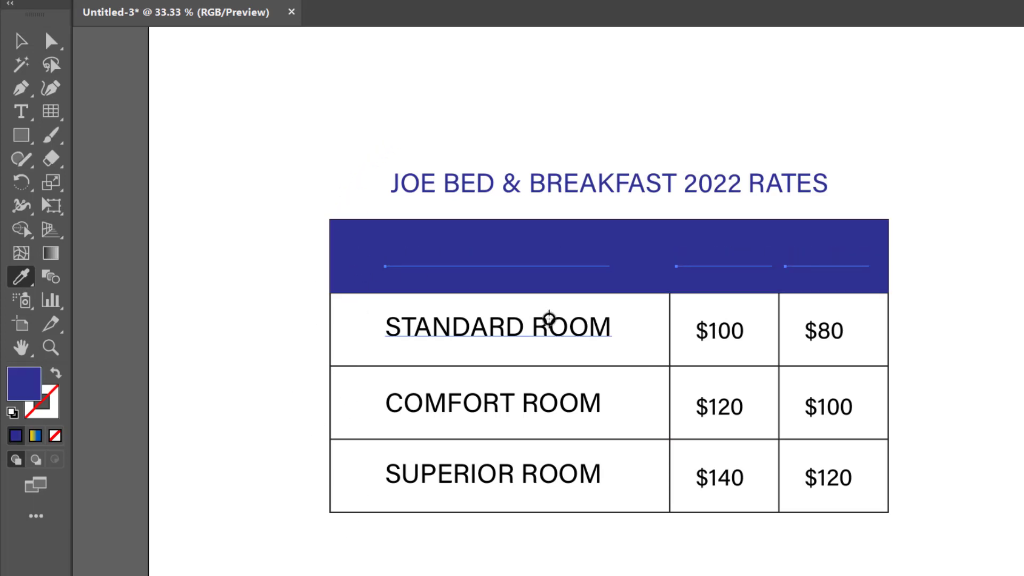
Fill the ROOM CATEGORY, DOUBLE and SINGLE labels with bright yellow F9FF00 and deselect them.
{"action": "double_click", "coordinate": [23, 391]}
{"action": "left_click_drag", "start_coordinate": [469, 192], "coordinate": [464, 261]}
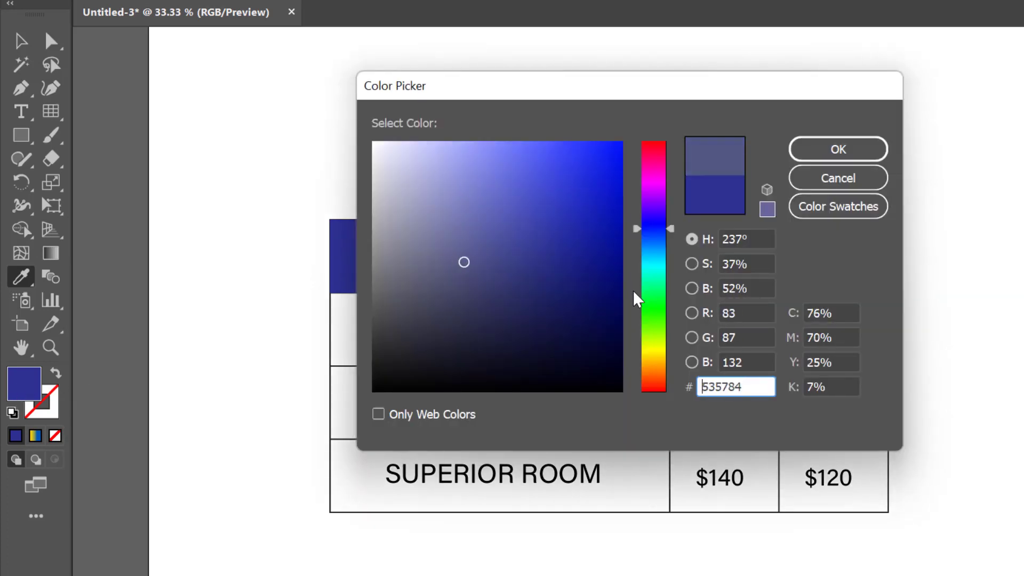
{"action": "mouse_move", "coordinate": [664, 326]}
{"action": "left_mouse_down"}
{"action": "mouse_move", "coordinate": [640, 341]}
{"action": "mouse_move", "coordinate": [663, 347]}
{"action": "left_mouse_up"}
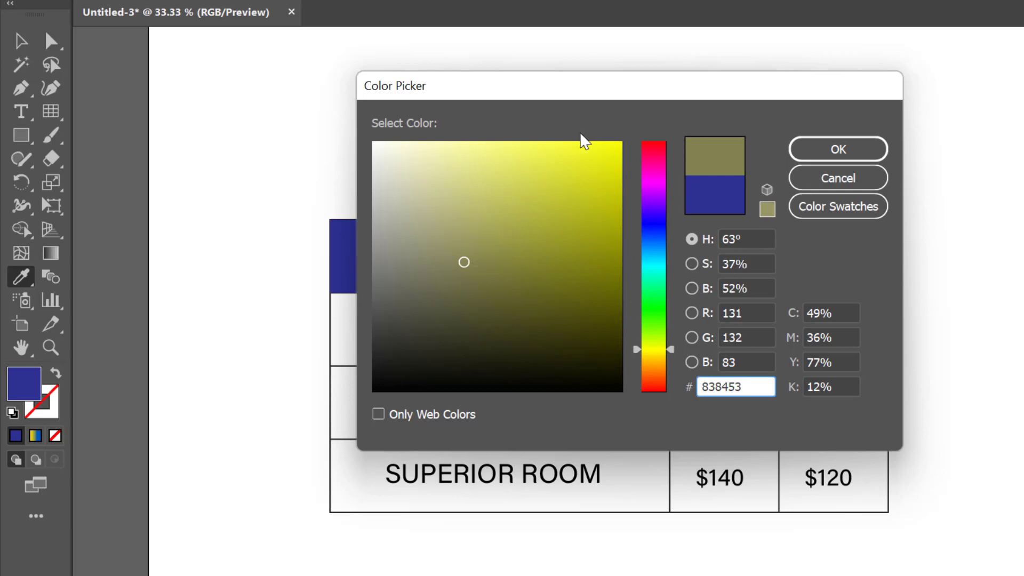
{"action": "left_click_drag", "start_coordinate": [601, 148], "coordinate": [623, 140]}
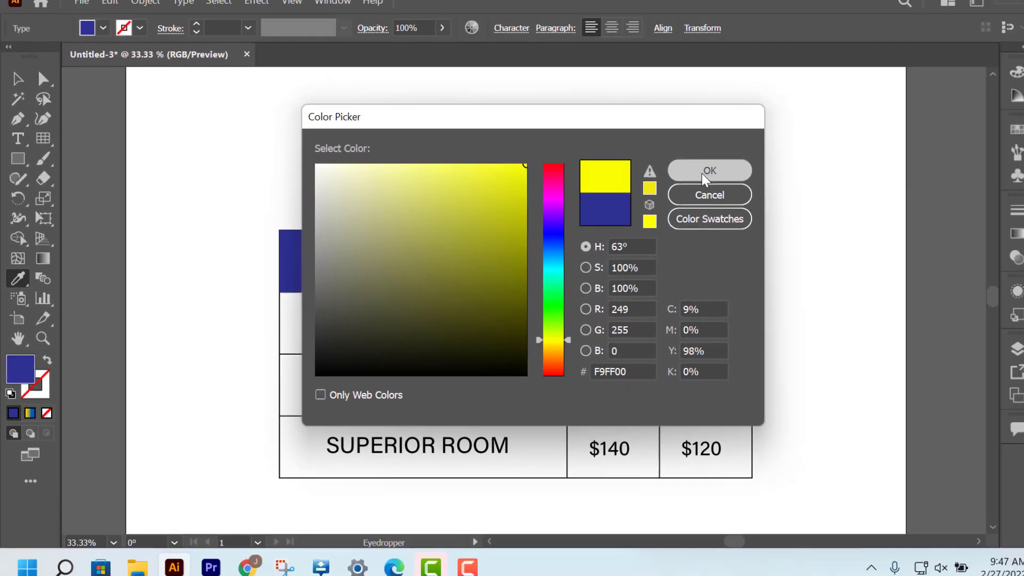
{"action": "left_click", "coordinate": [838, 149]}
{"action": "left_click", "coordinate": [17, 87]}
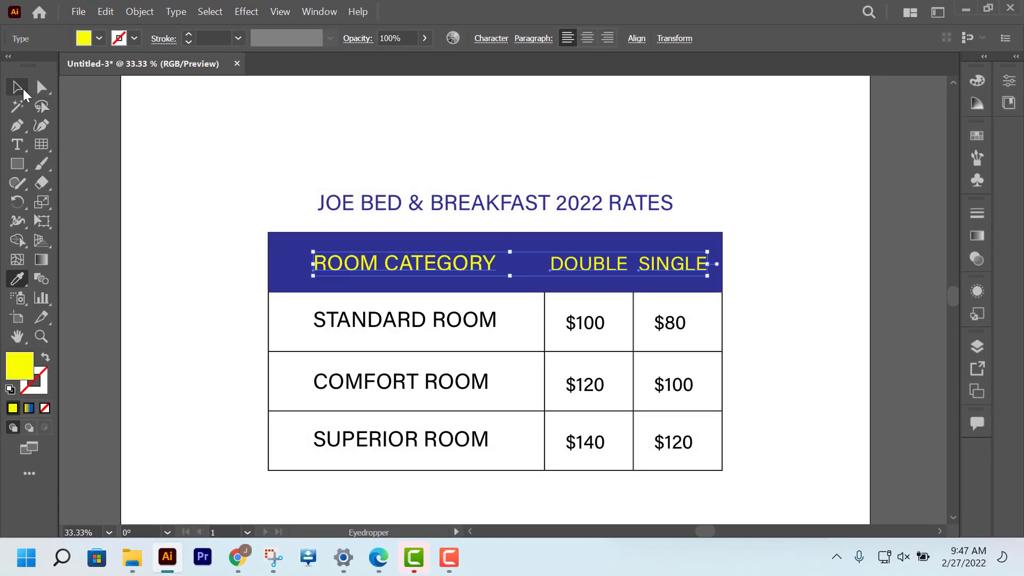
{"action": "left_click", "coordinate": [799, 199]}
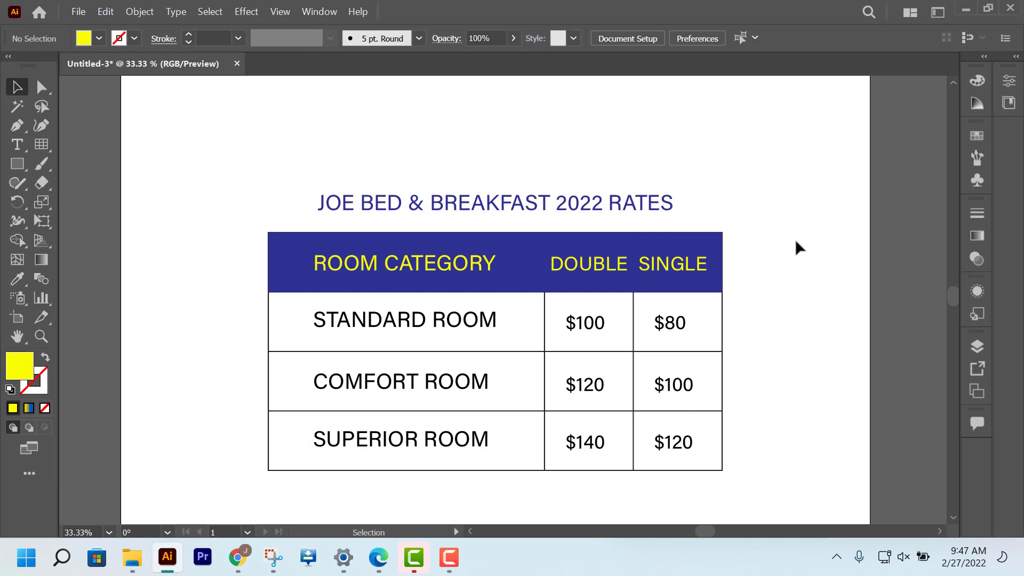
{"action": "scroll", "coordinate": [796, 239], "scroll_direction": "down", "scroll_amount": 1}
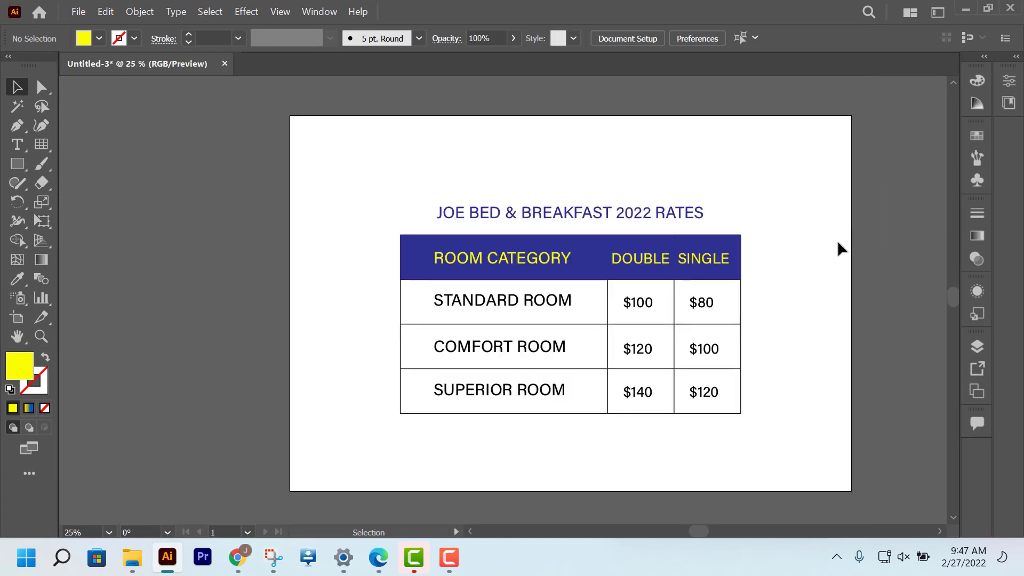